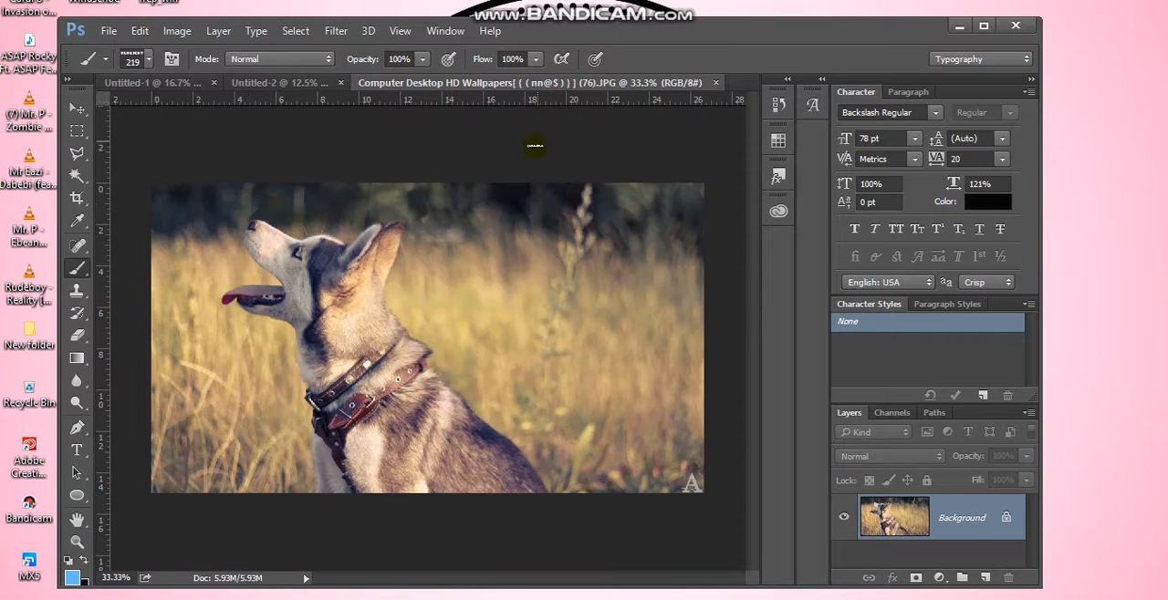
Trace a Polygonal Lasso outline from the dog's nose along its head and ears and down the back of the neck
{"action": "left_click_drag", "start_coordinate": [280, 299], "coordinate": [240, 300]}
{"action": "left_click", "coordinate": [75, 154]}
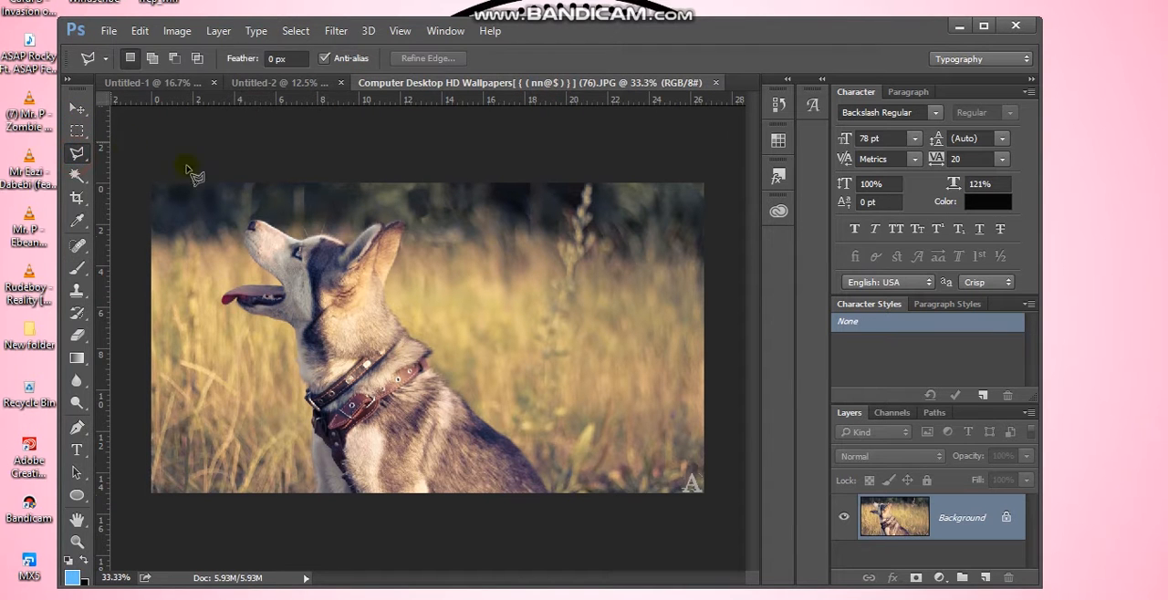
{"action": "left_click", "coordinate": [249, 224]}
{"action": "left_click", "coordinate": [248, 258]}
{"action": "left_click", "coordinate": [271, 230]}
{"action": "left_click", "coordinate": [301, 240]}
{"action": "left_click", "coordinate": [395, 223]}
{"action": "left_click", "coordinate": [386, 289]}
{"action": "left_click", "coordinate": [411, 332]}
{"action": "left_click", "coordinate": [420, 339]}
Continue the lasso down the dog's back, along the image's lower edge and up the chest and muzzle, closing it at the nose
{"action": "left_click", "coordinate": [430, 354]}
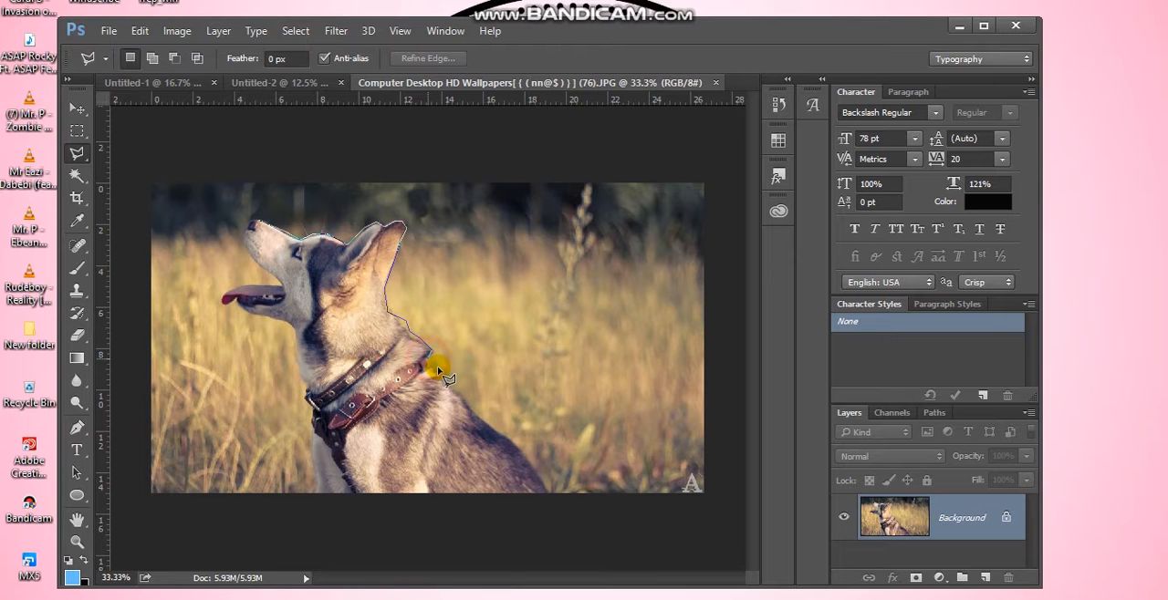
{"action": "left_click", "coordinate": [448, 382]}
{"action": "left_click", "coordinate": [549, 494]}
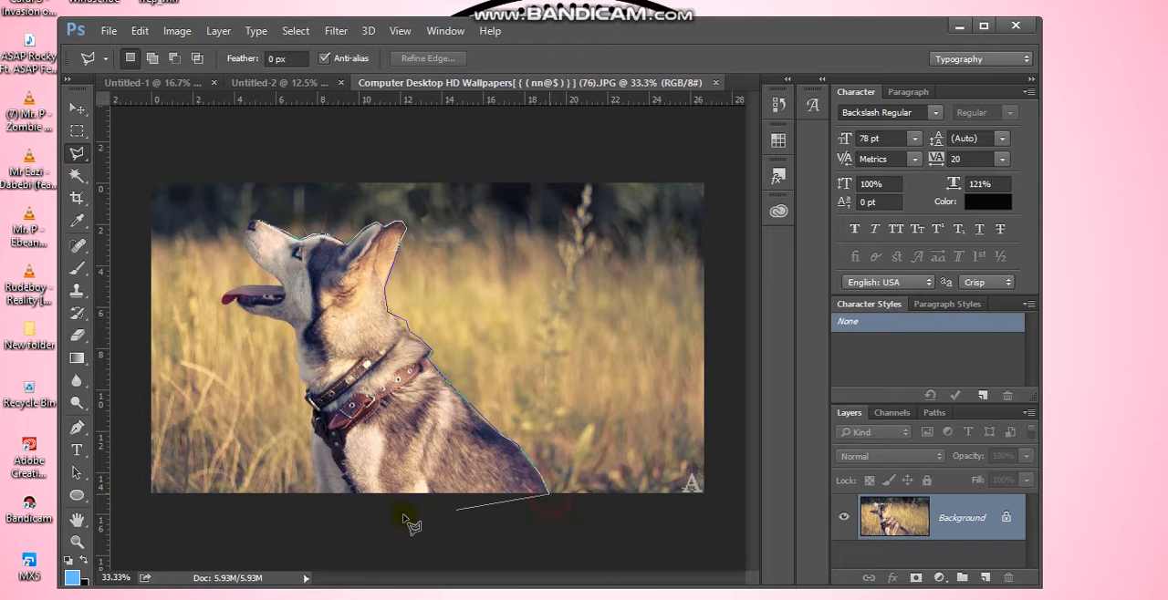
{"action": "left_click", "coordinate": [350, 494]}
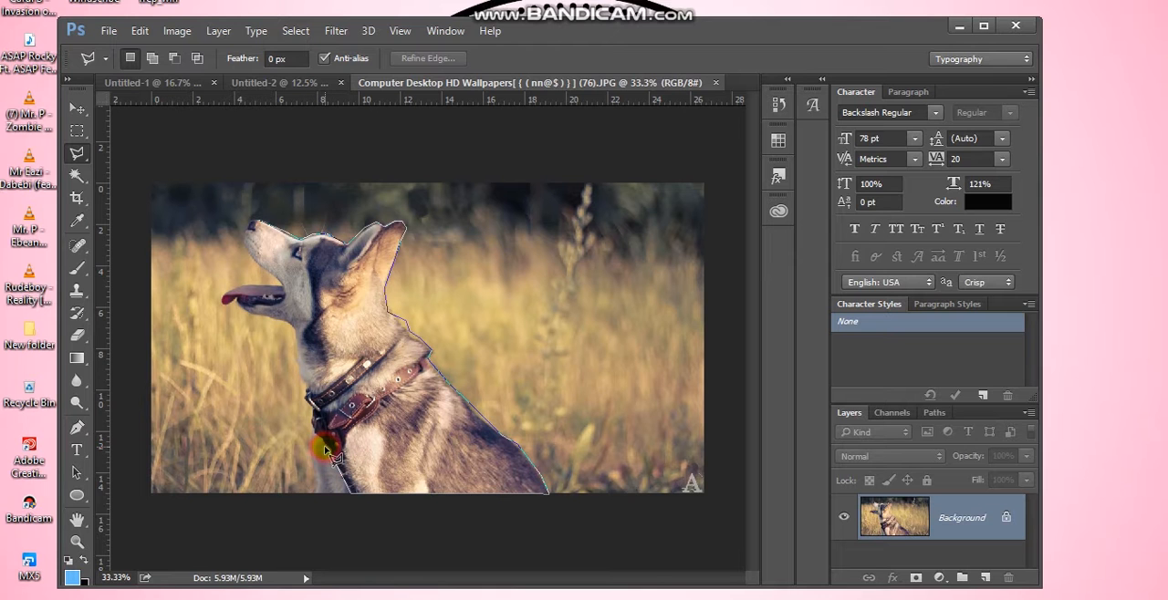
{"action": "left_click", "coordinate": [496, 499]}
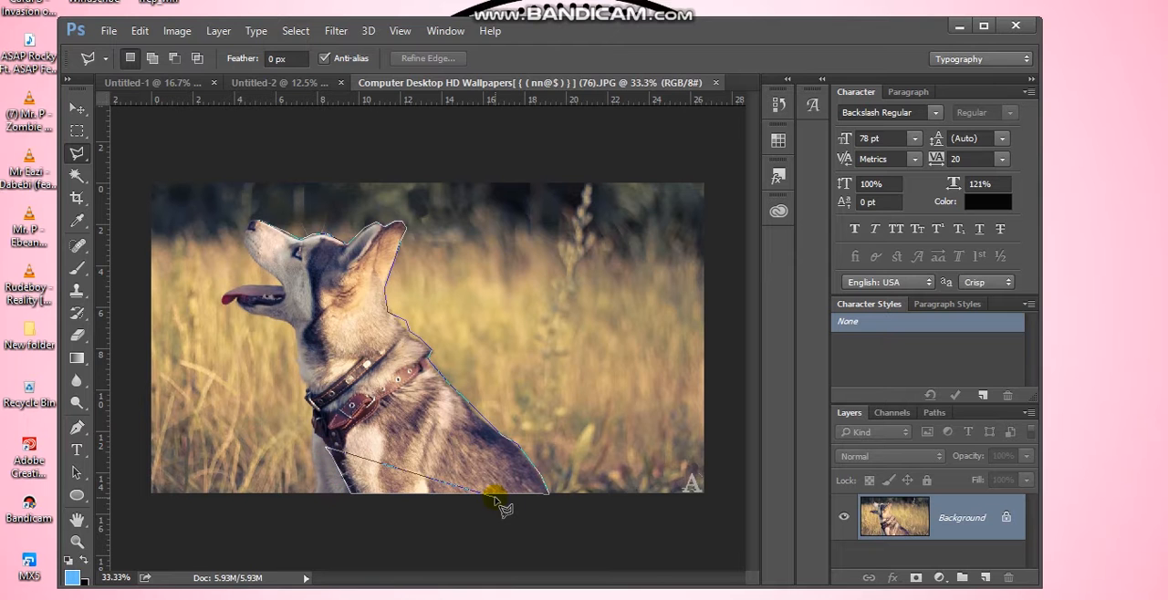
{"action": "left_click", "coordinate": [313, 439]}
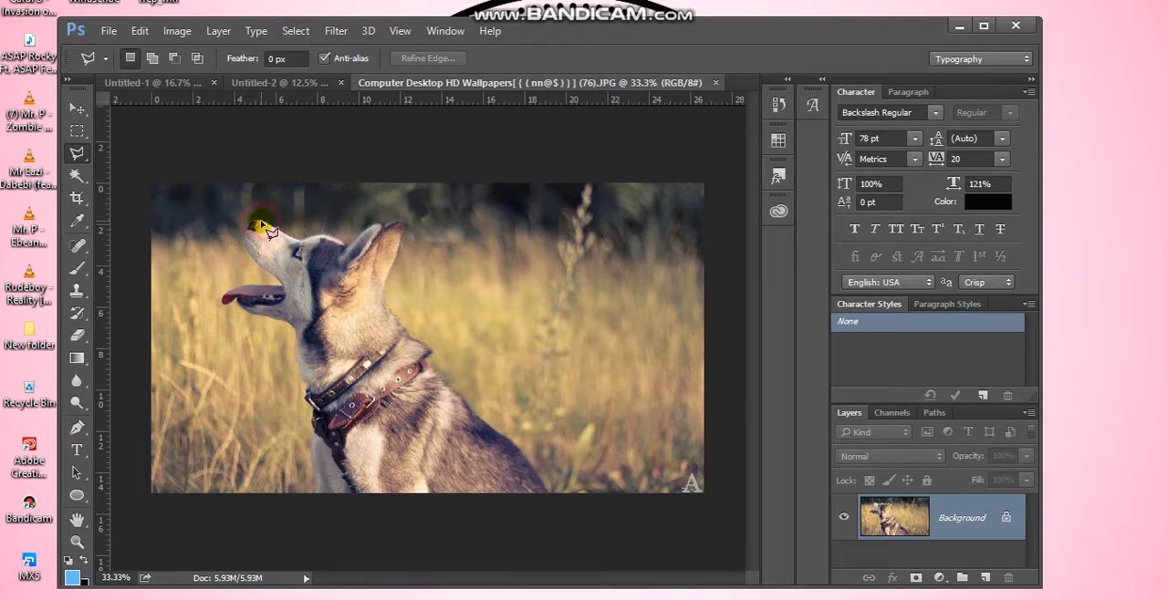
{"action": "left_click", "coordinate": [260, 223]}
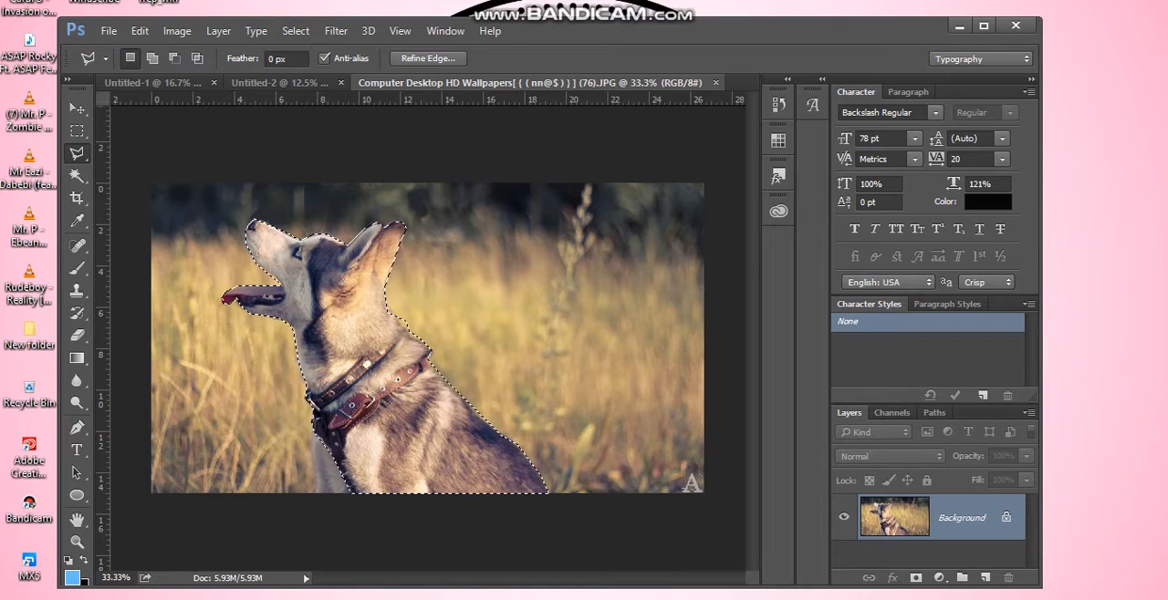
Hide the grassy background with a layer mask made from the dog selection, and make the layer's image the editing target
{"action": "left_click", "coordinate": [916, 578]}
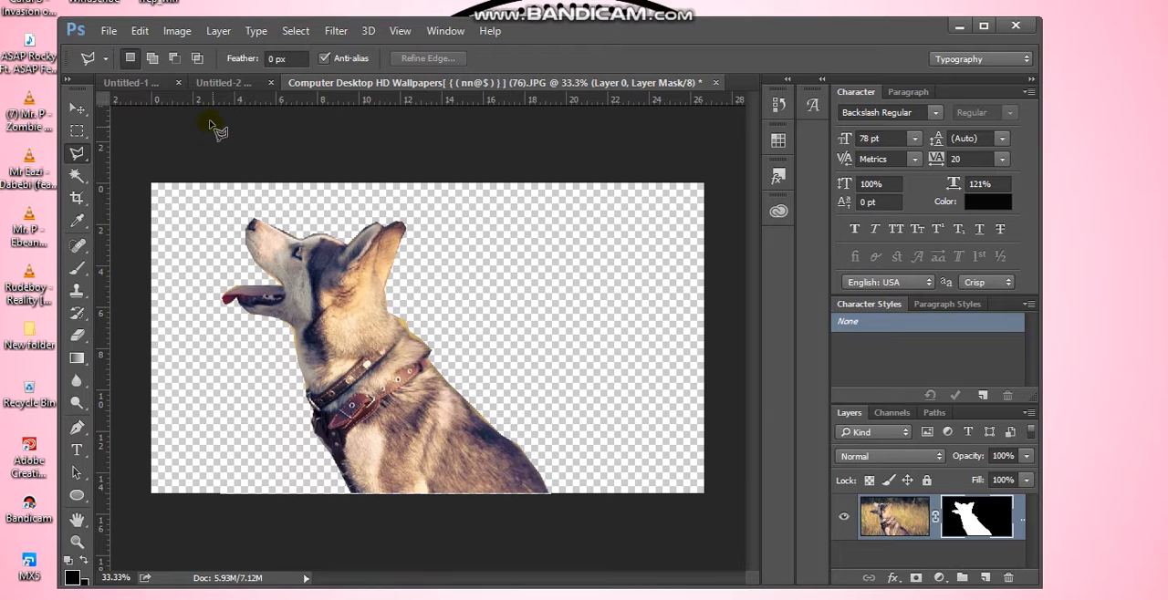
{"action": "left_click", "coordinate": [177, 33]}
{"action": "mouse_move", "coordinate": [195, 73]}
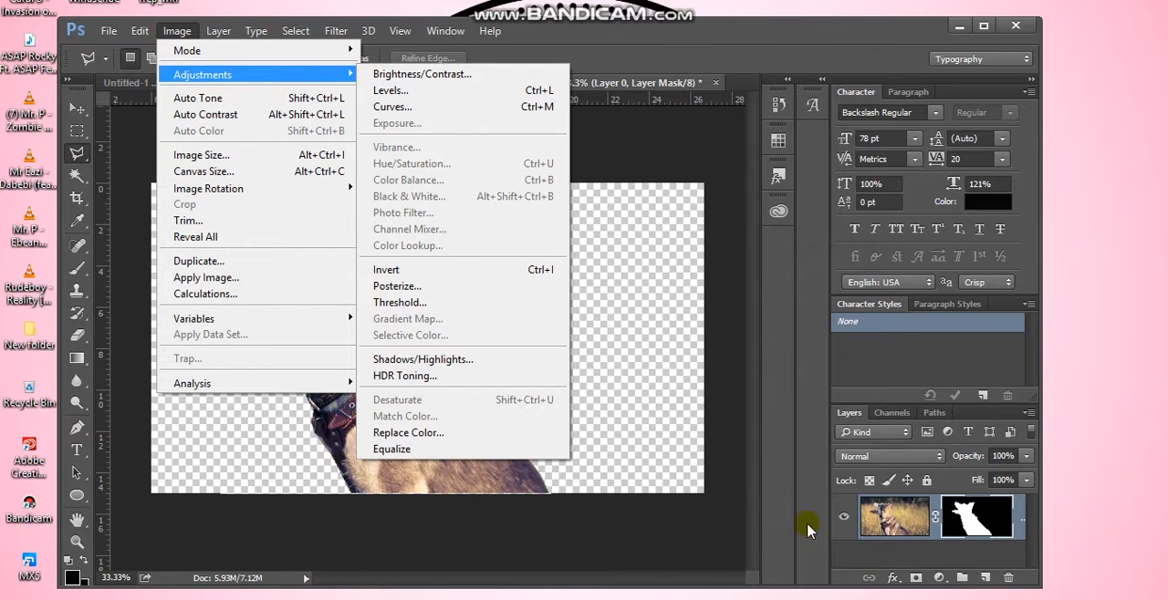
{"action": "left_click", "coordinate": [913, 519]}
{"action": "left_click", "coordinate": [912, 519]}
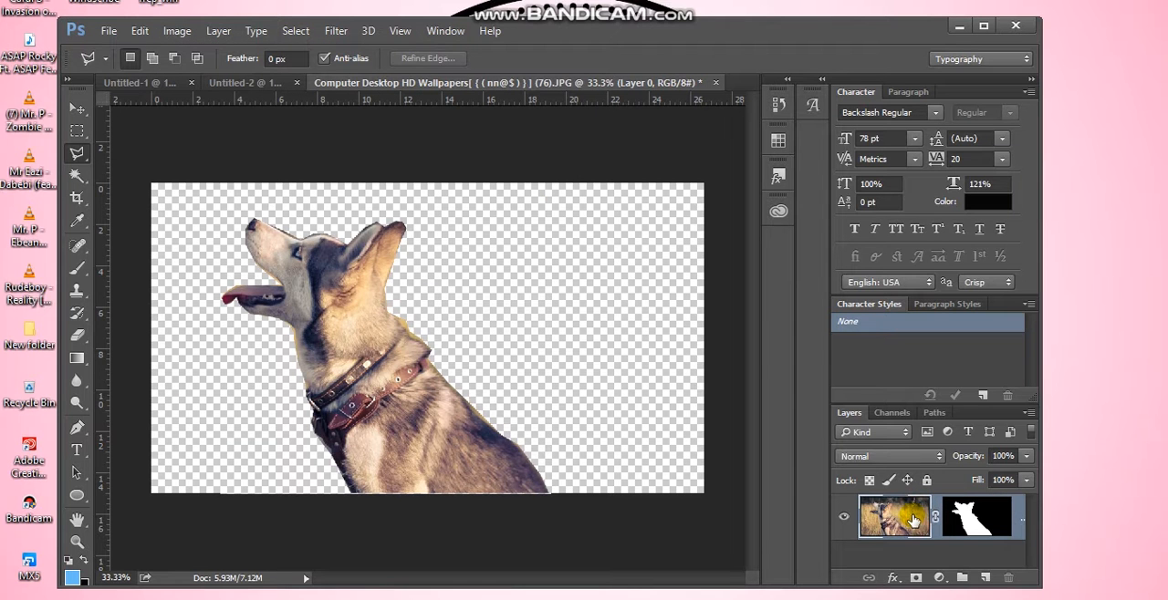
Apply a Threshold adjustment to the dog image with the level raised slightly above 128
{"action": "left_click", "coordinate": [172, 34]}
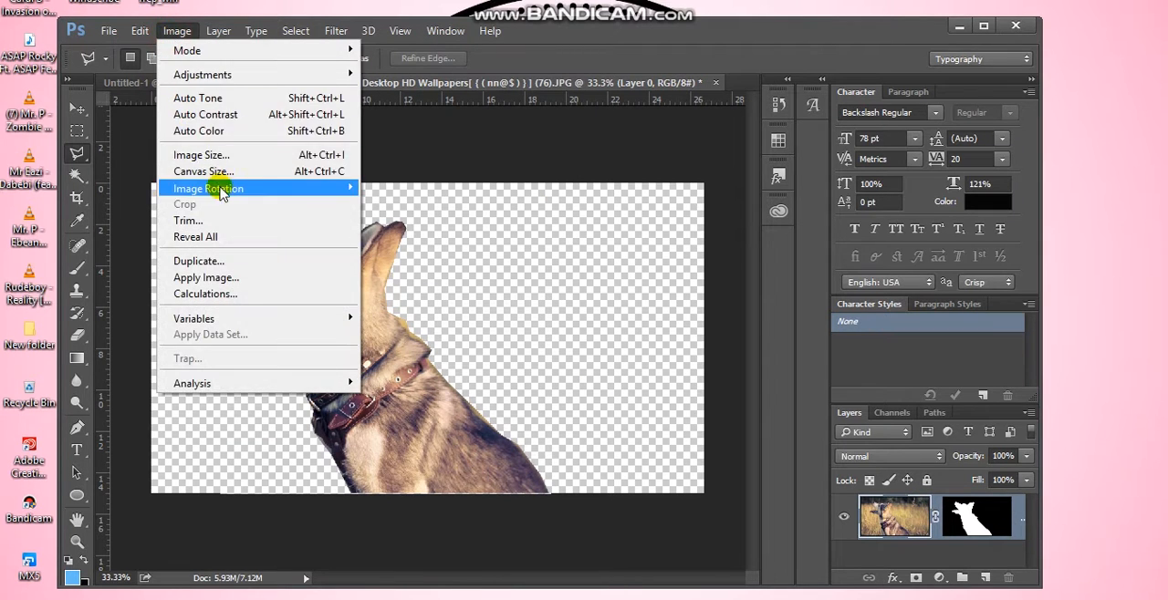
{"action": "mouse_move", "coordinate": [313, 75]}
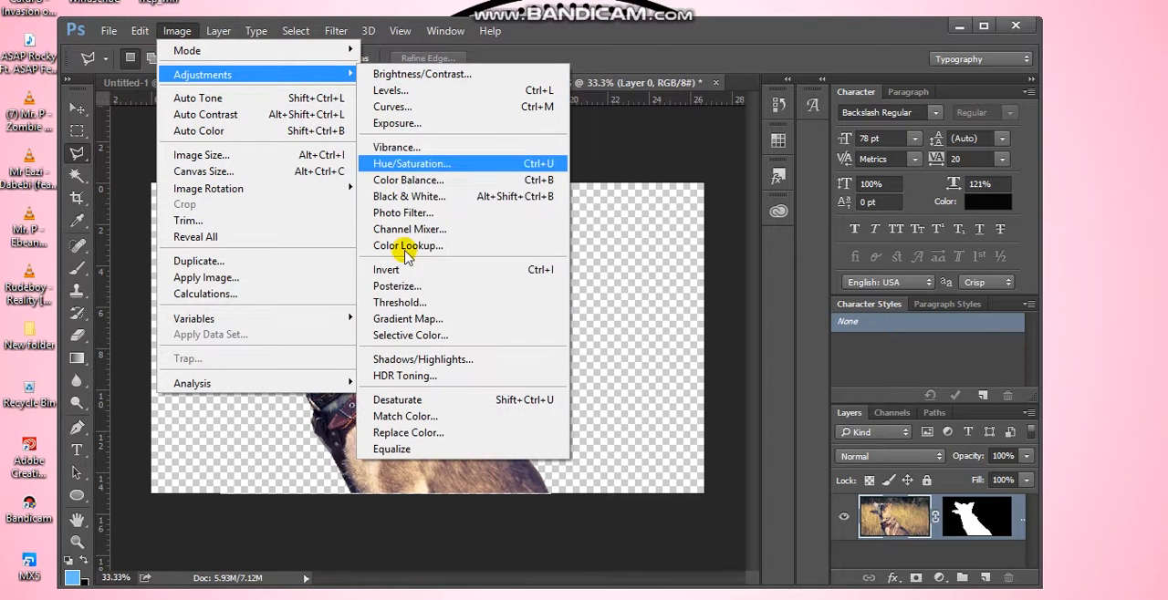
{"action": "left_click", "coordinate": [406, 304]}
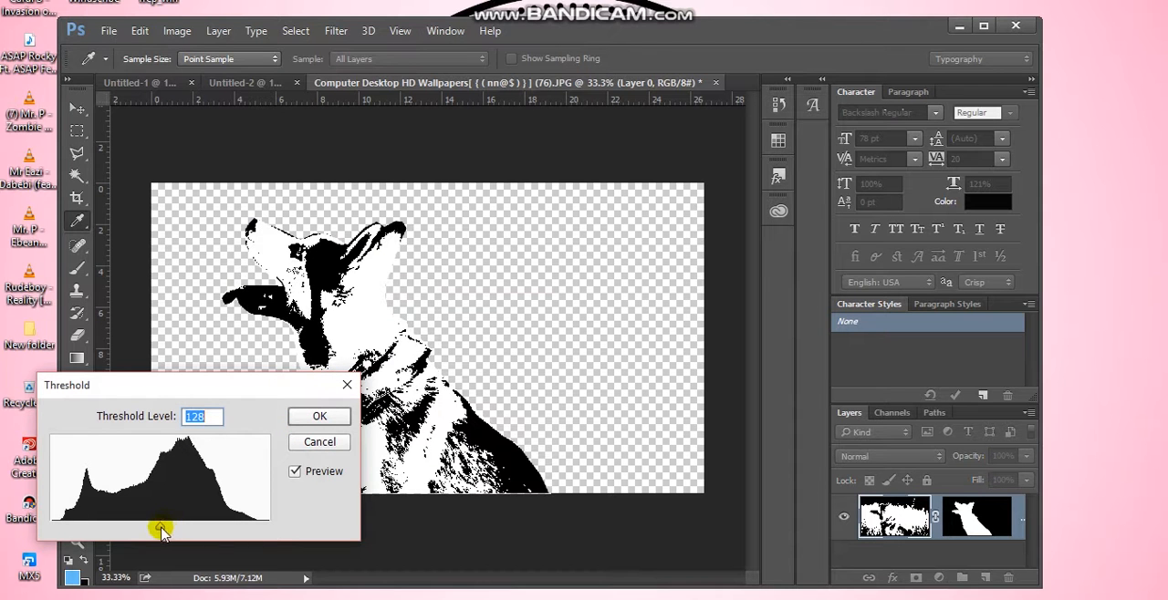
{"action": "left_click_drag", "start_coordinate": [161, 534], "coordinate": [170, 526]}
{"action": "left_click", "coordinate": [338, 414]}
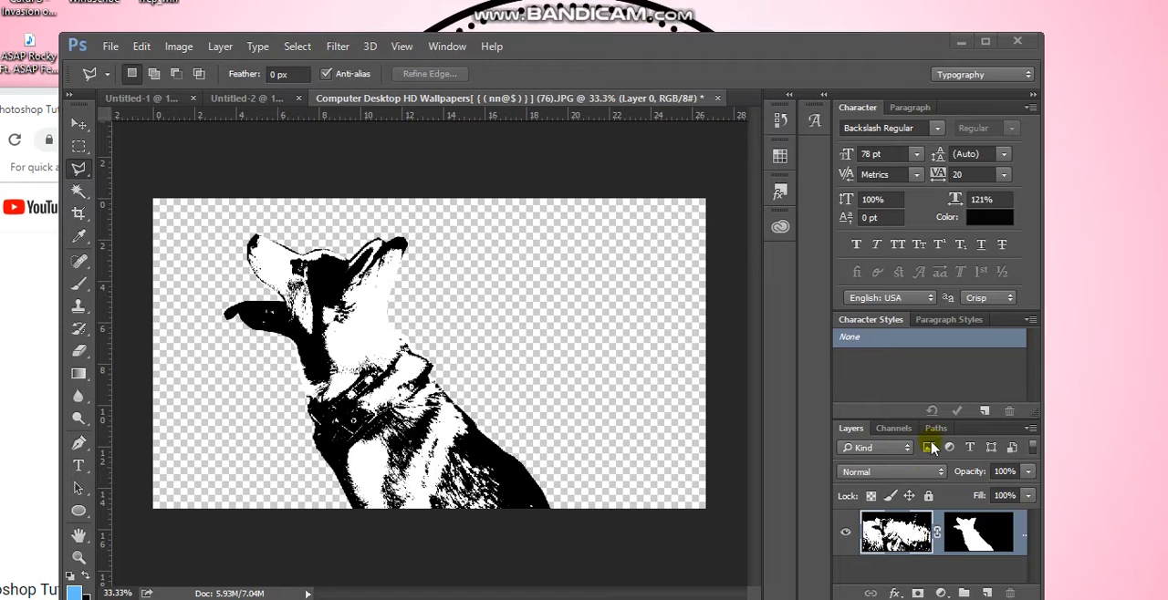
Load the composite RGB channel as a selection and invert it to target the dog's black areas
{"action": "left_click", "coordinate": [895, 429]}
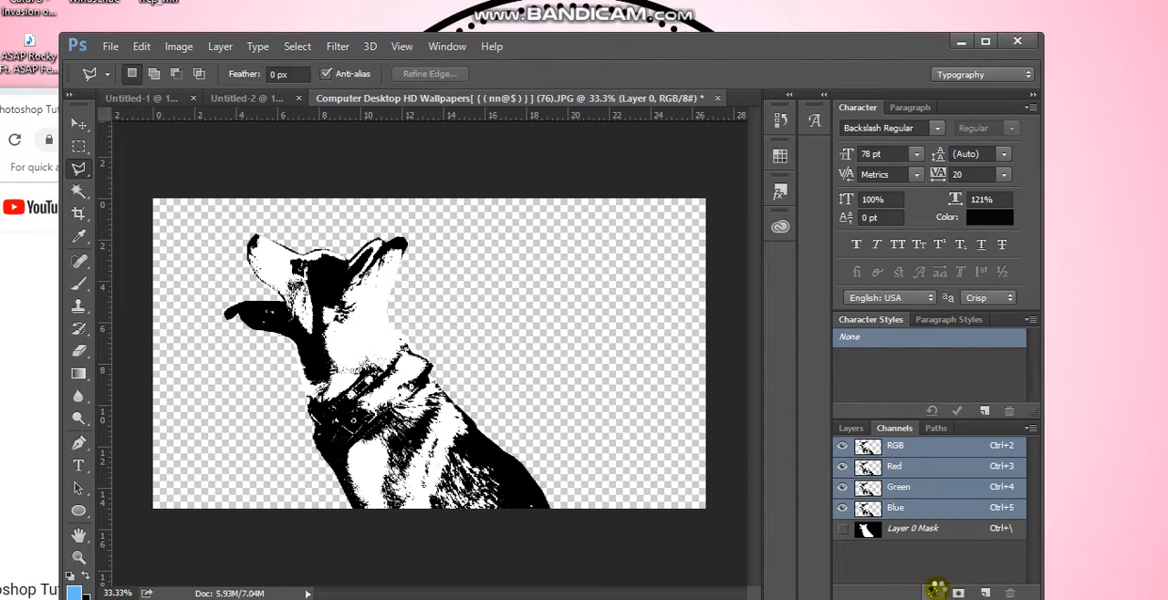
{"action": "left_click", "coordinate": [935, 592]}
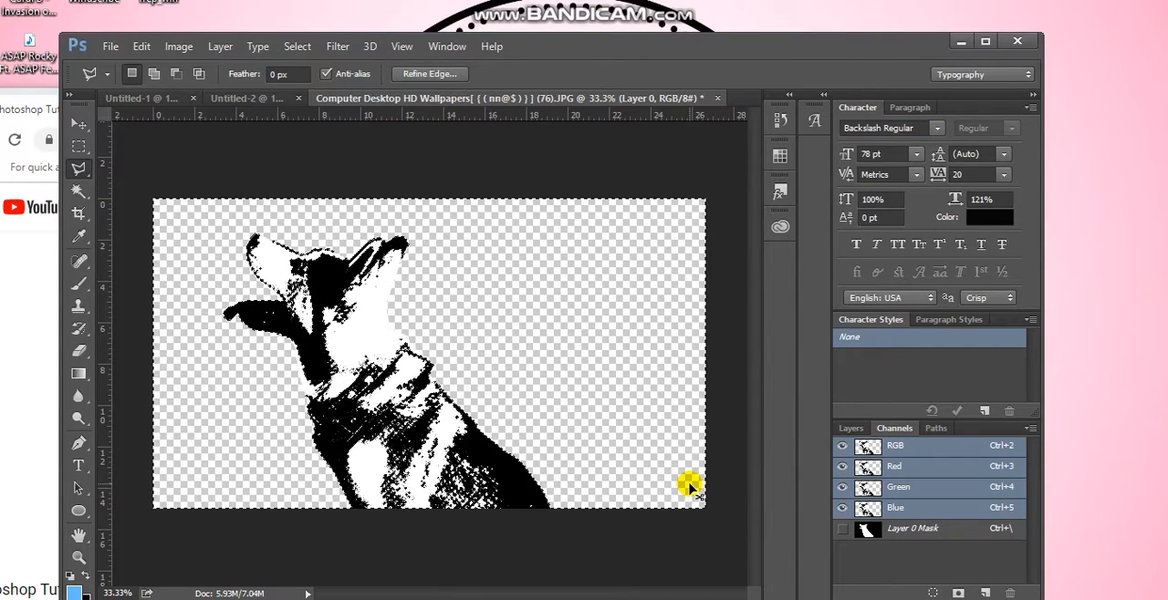
{"action": "key", "text": "ctrl+d"}
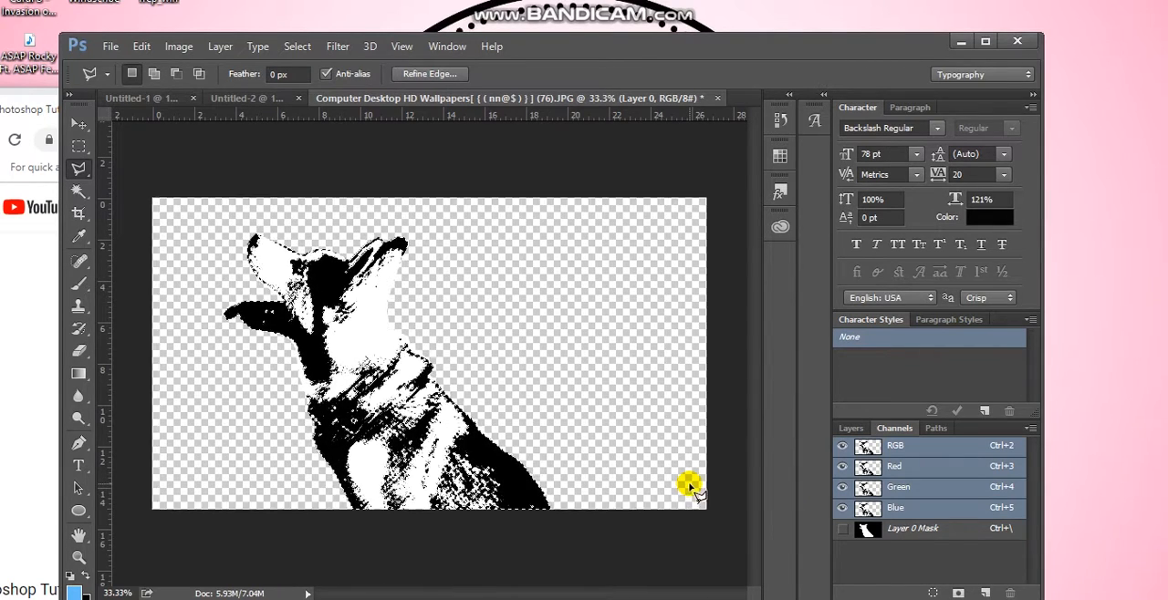
{"action": "key", "text": "ctrl+shift+i"}
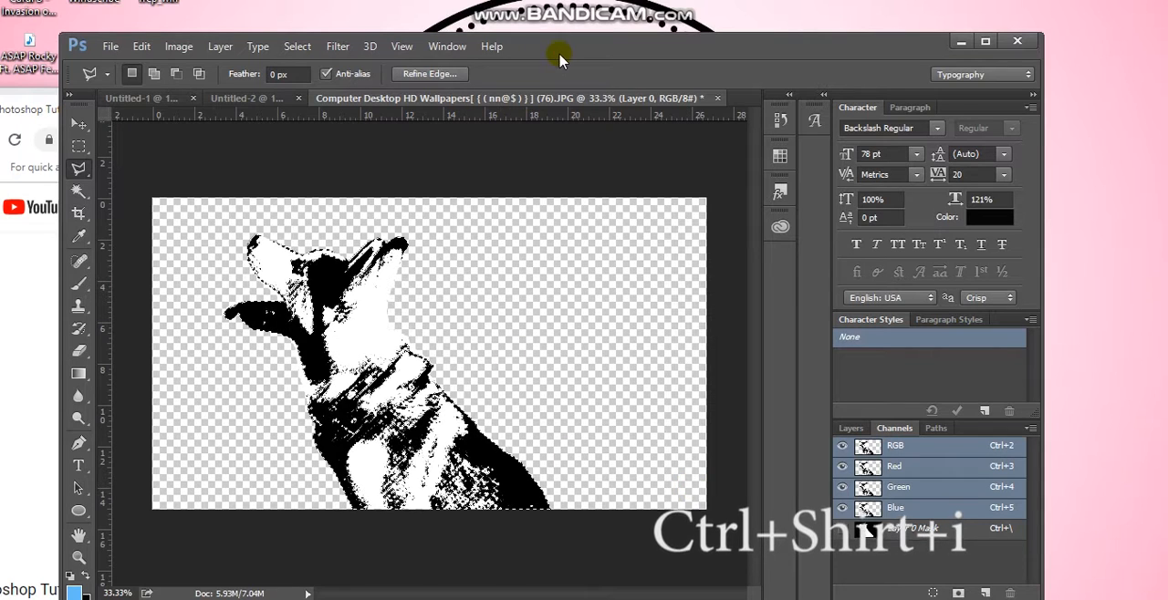
Copy the selected black areas of the dog onto a new layer
{"action": "left_click_drag", "start_coordinate": [538, 52], "coordinate": [673, 57]}
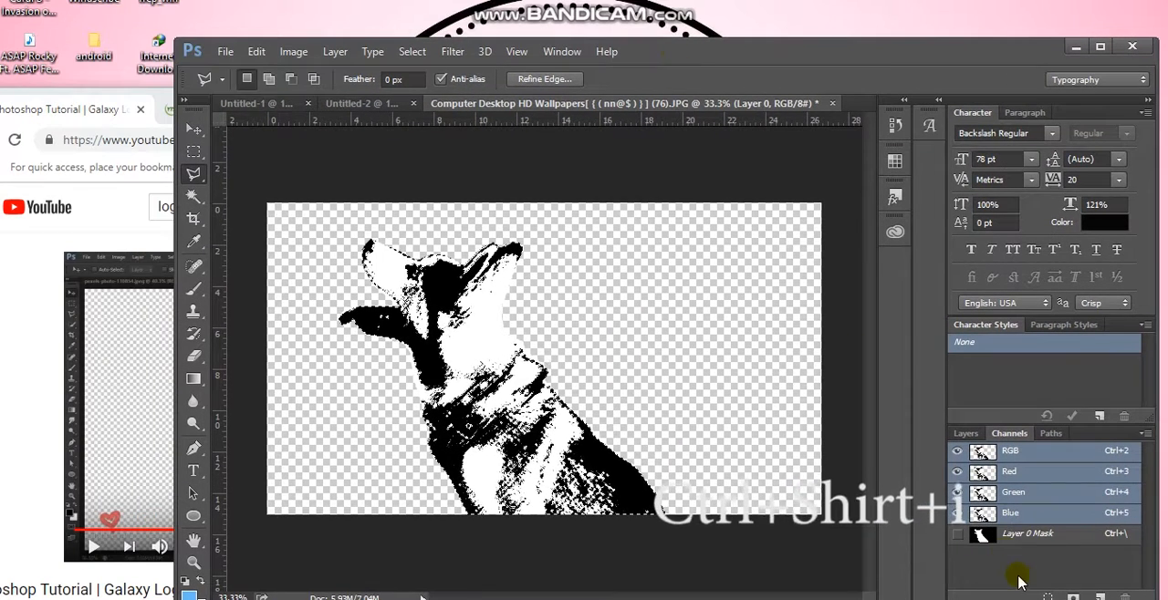
{"action": "left_click", "coordinate": [967, 435]}
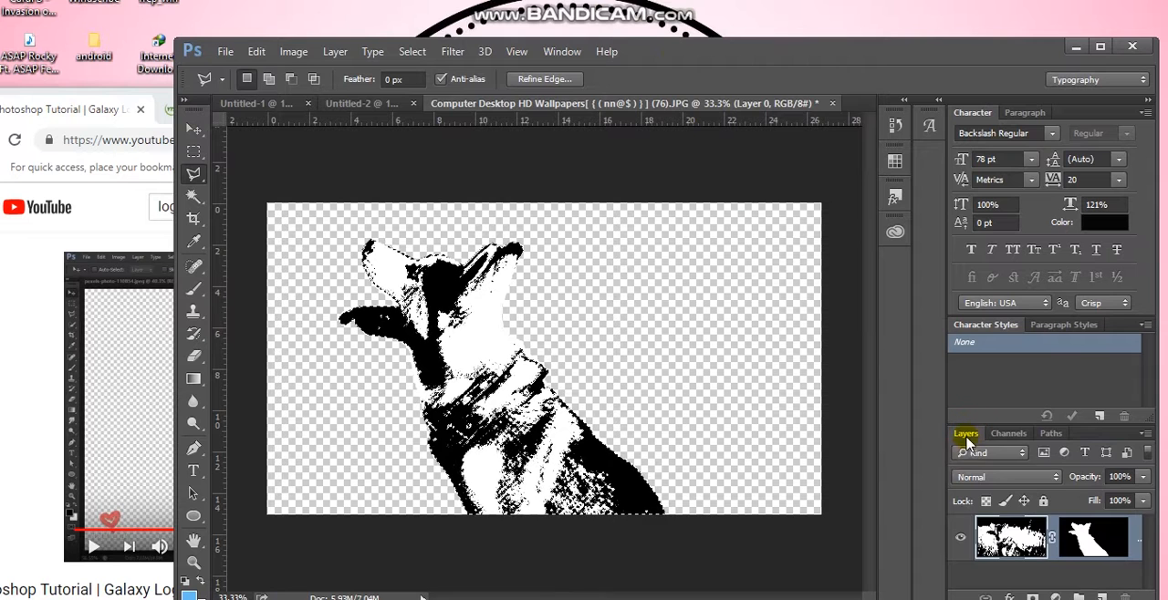
{"action": "key", "text": "ctrl+j"}
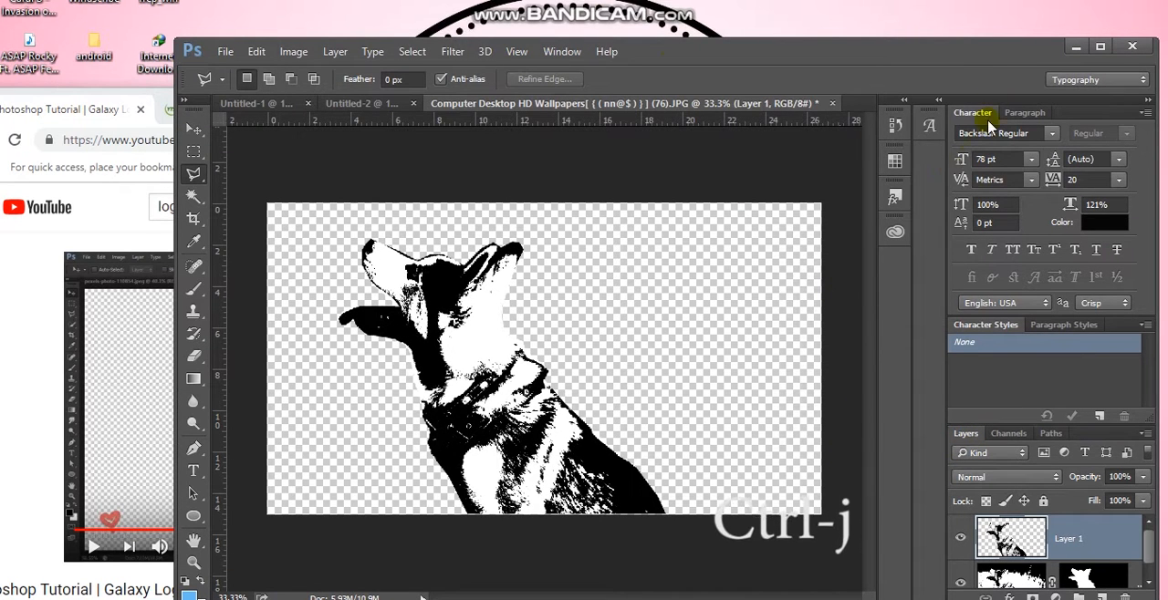
{"action": "left_click_drag", "start_coordinate": [963, 56], "coordinate": [737, 84]}
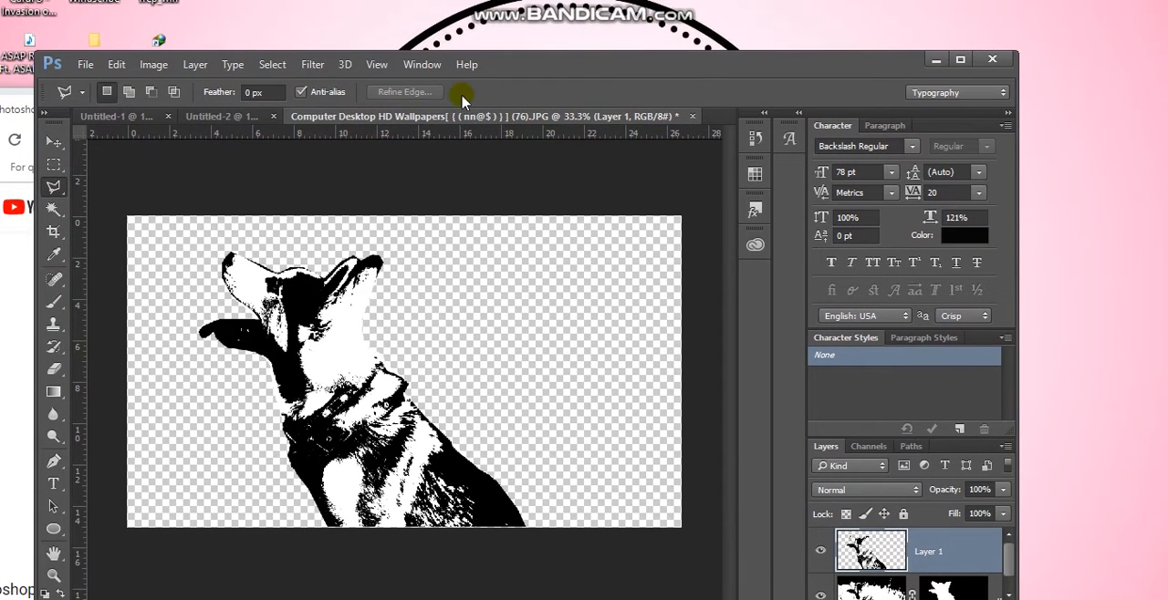
Move the new black dog layer into the blank Untitled-2 document and place it near the canvas centre
{"action": "left_click", "coordinate": [237, 117]}
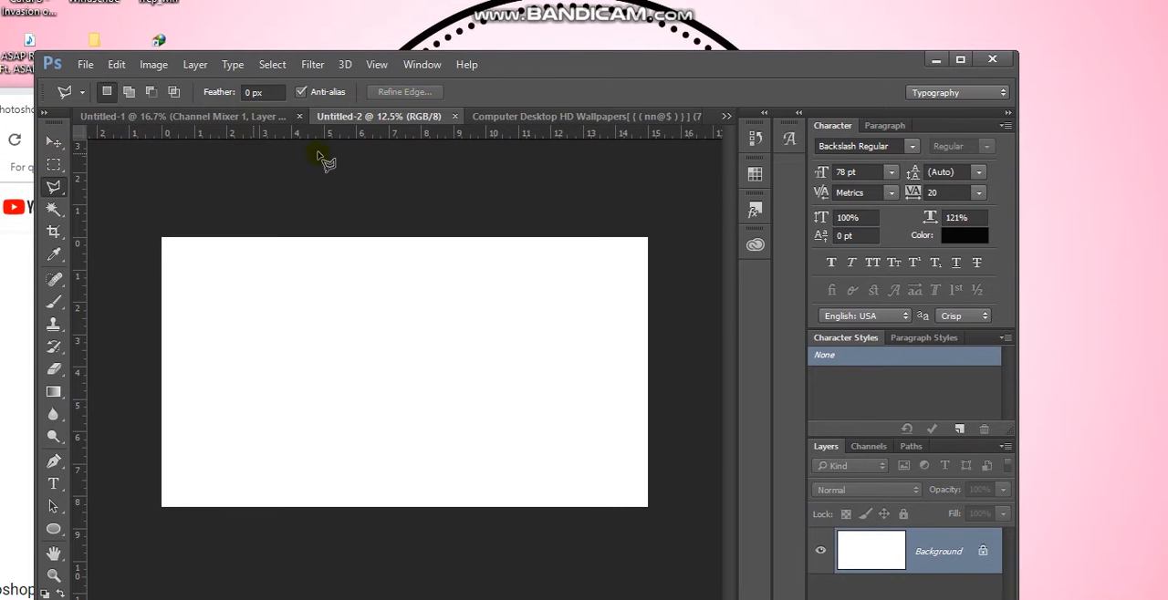
{"action": "left_click", "coordinate": [54, 143]}
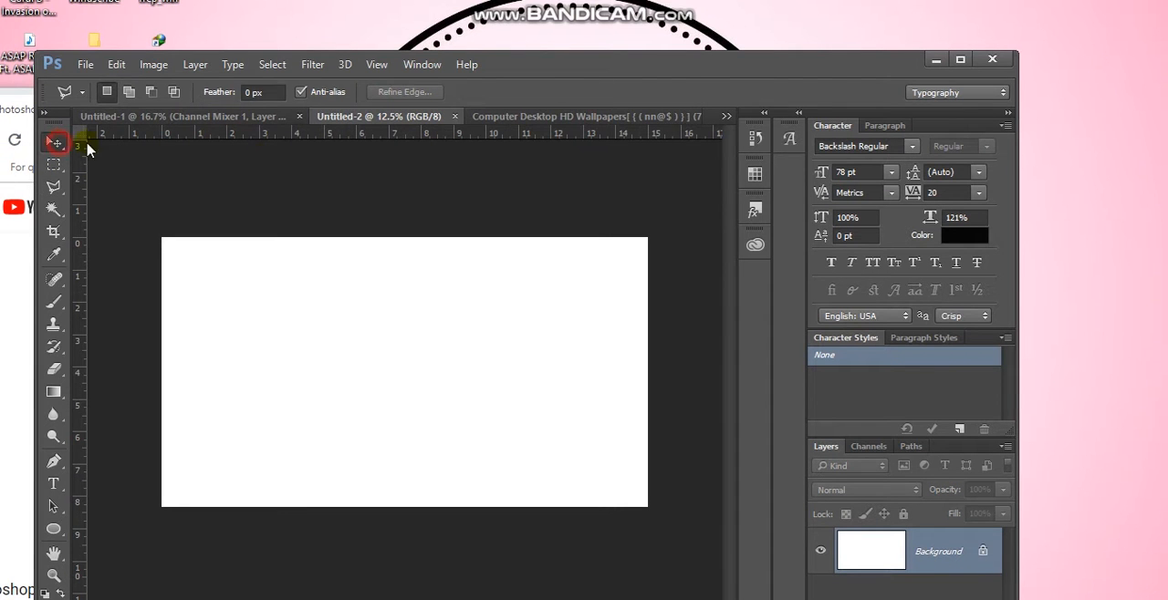
{"action": "left_click", "coordinate": [503, 116]}
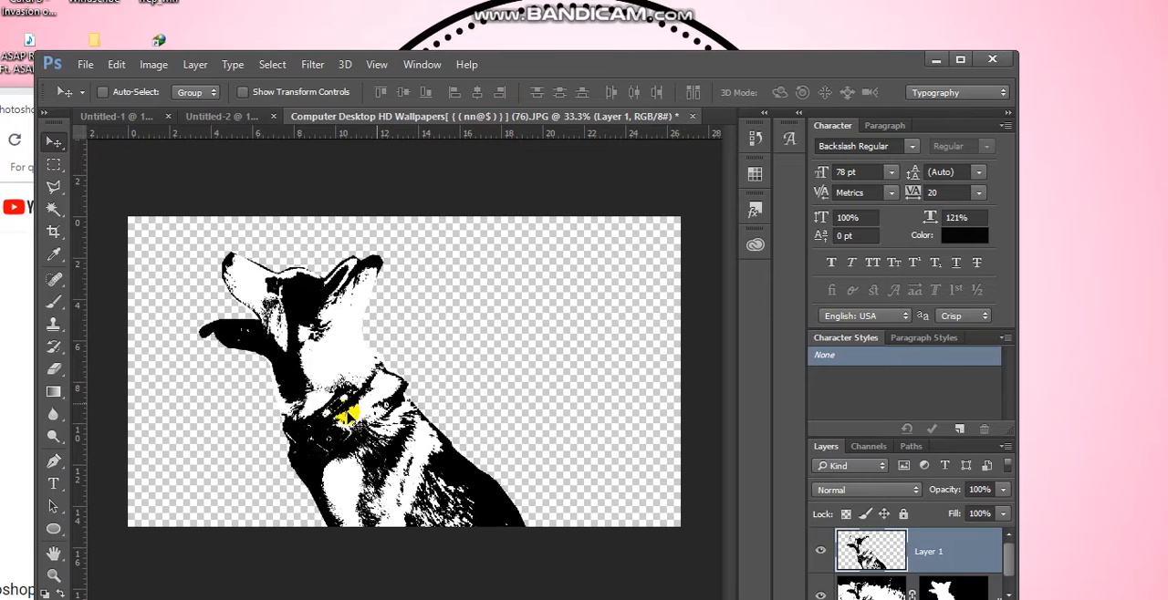
{"action": "left_click_drag", "start_coordinate": [361, 392], "coordinate": [424, 378]}
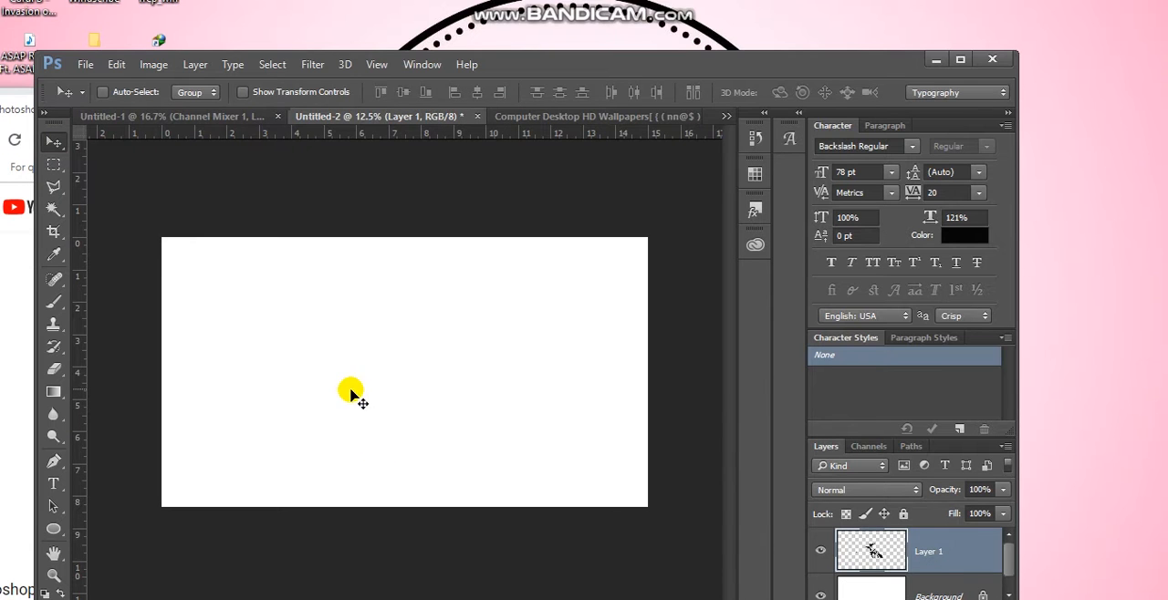
{"action": "mouse_move", "coordinate": [426, 407]}
{"action": "left_mouse_down"}
{"action": "mouse_move", "coordinate": [352, 407]}
{"action": "mouse_move", "coordinate": [438, 421]}
{"action": "mouse_move", "coordinate": [429, 408]}
{"action": "left_mouse_up"}
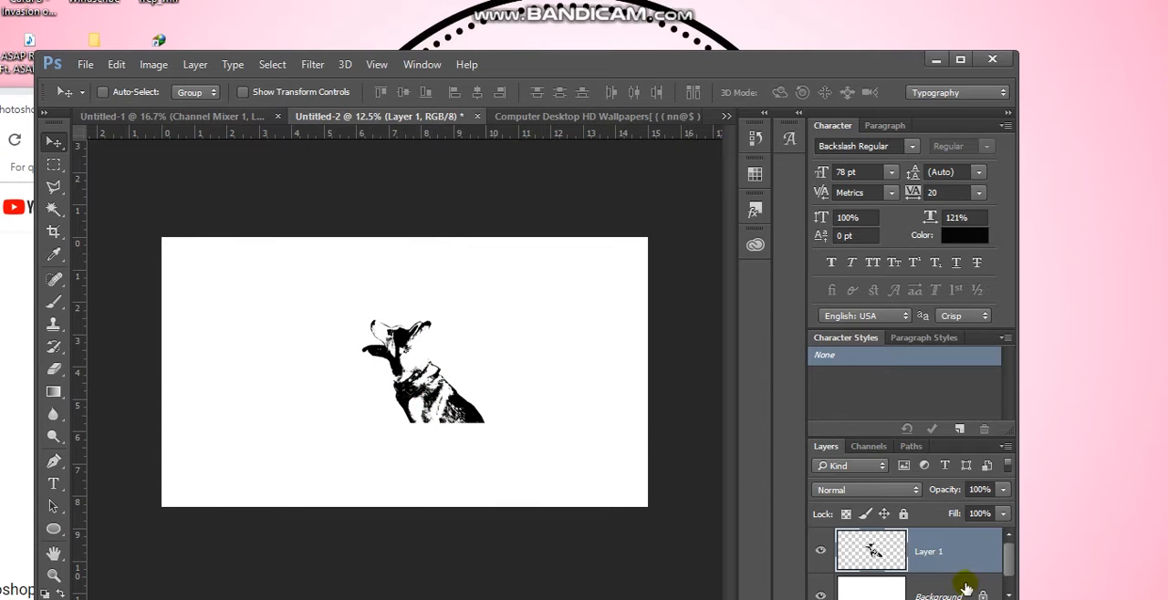
Convert the dog layer in Untitled-2 to a smart object and shift it slightly down on the canvas
{"action": "right_click", "coordinate": [943, 557]}
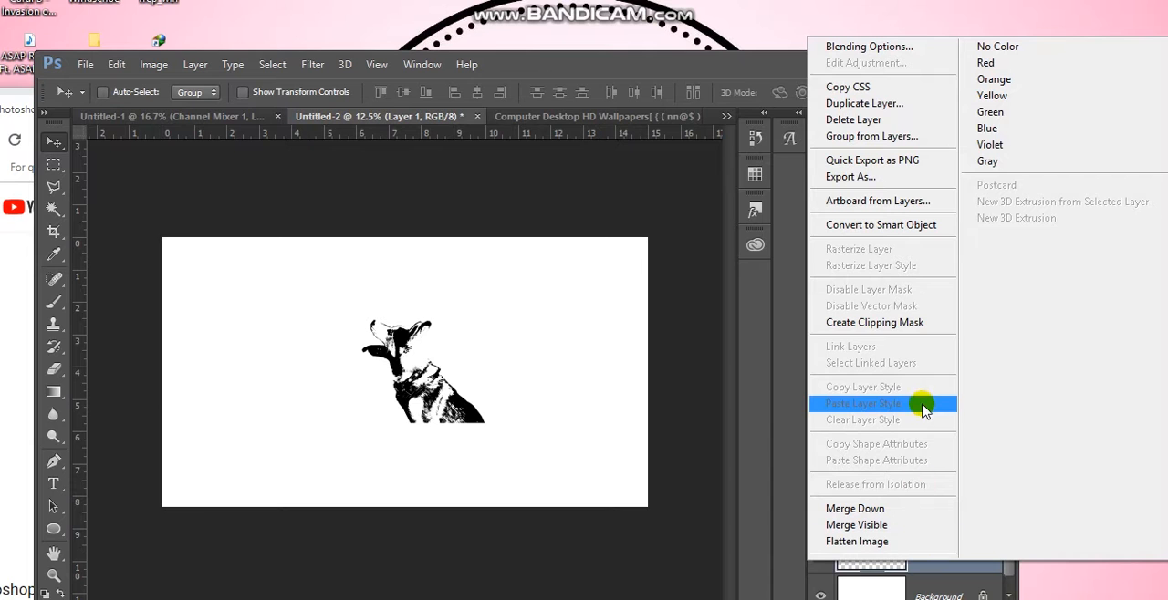
{"action": "left_click", "coordinate": [909, 228]}
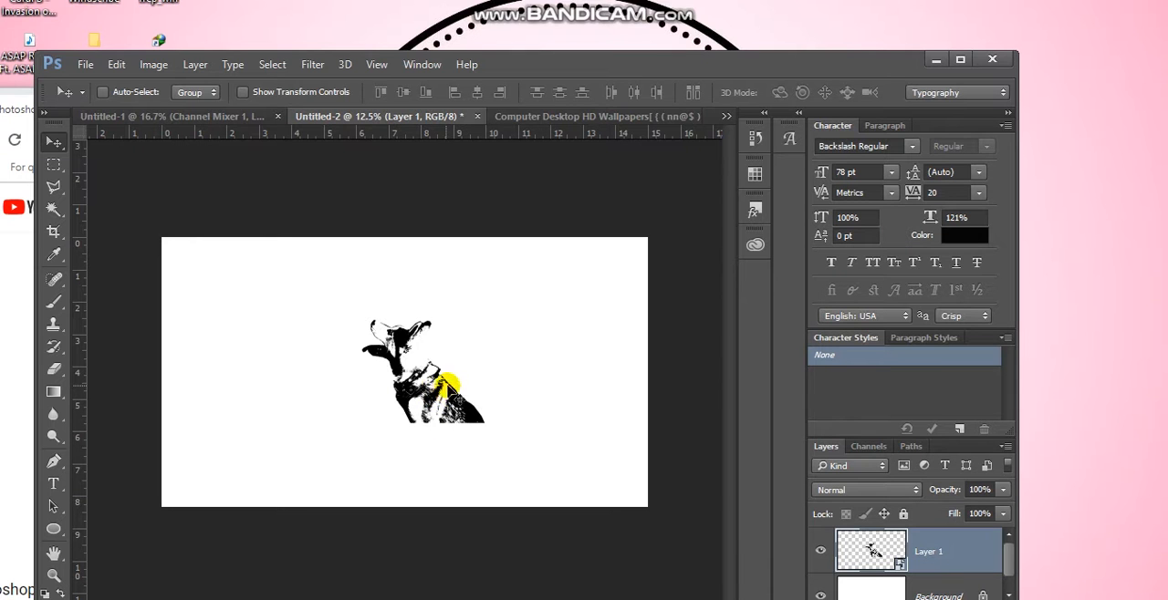
{"action": "left_click_drag", "start_coordinate": [432, 402], "coordinate": [430, 419]}
Enlarge the dog layer with Free Transform to about 176% width and 206% height
{"action": "key", "text": "ctrl+t"}
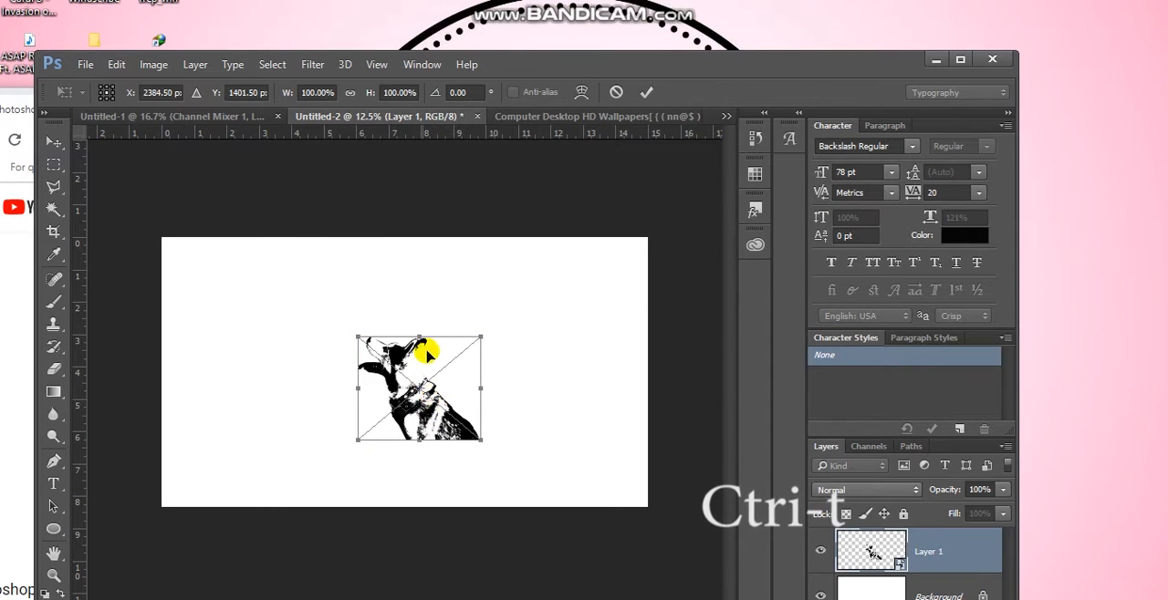
{"action": "left_click_drag", "start_coordinate": [419, 336], "coordinate": [422, 287]}
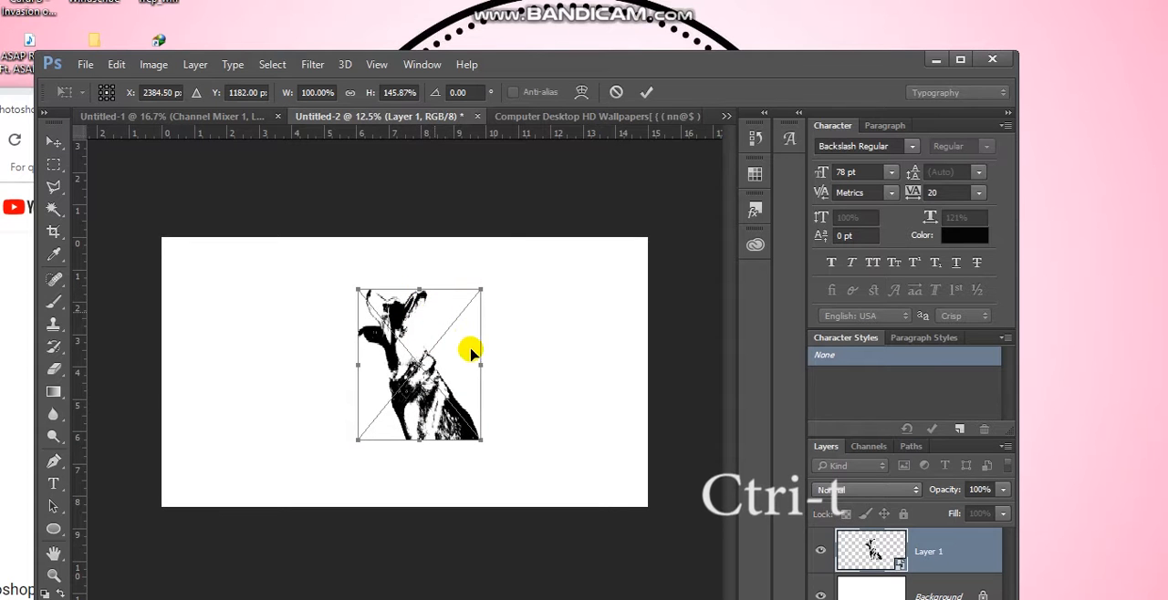
{"action": "left_click_drag", "start_coordinate": [480, 365], "coordinate": [553, 382]}
{"action": "left_click_drag", "start_coordinate": [455, 439], "coordinate": [455, 480]}
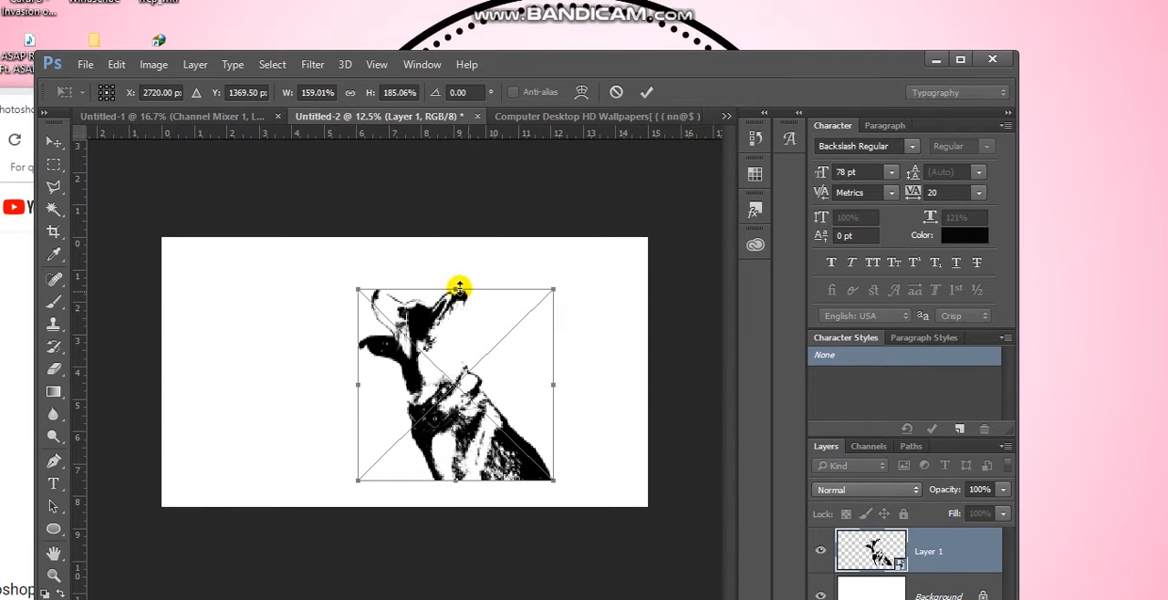
{"action": "left_click_drag", "start_coordinate": [454, 289], "coordinate": [454, 268]}
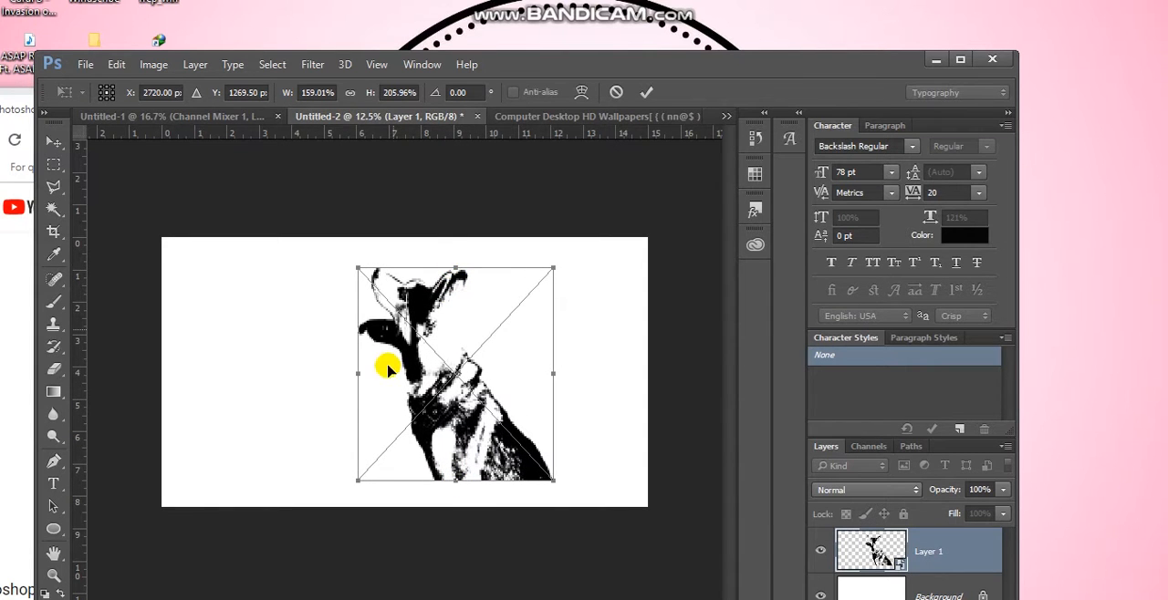
{"action": "left_click_drag", "start_coordinate": [360, 374], "coordinate": [338, 392]}
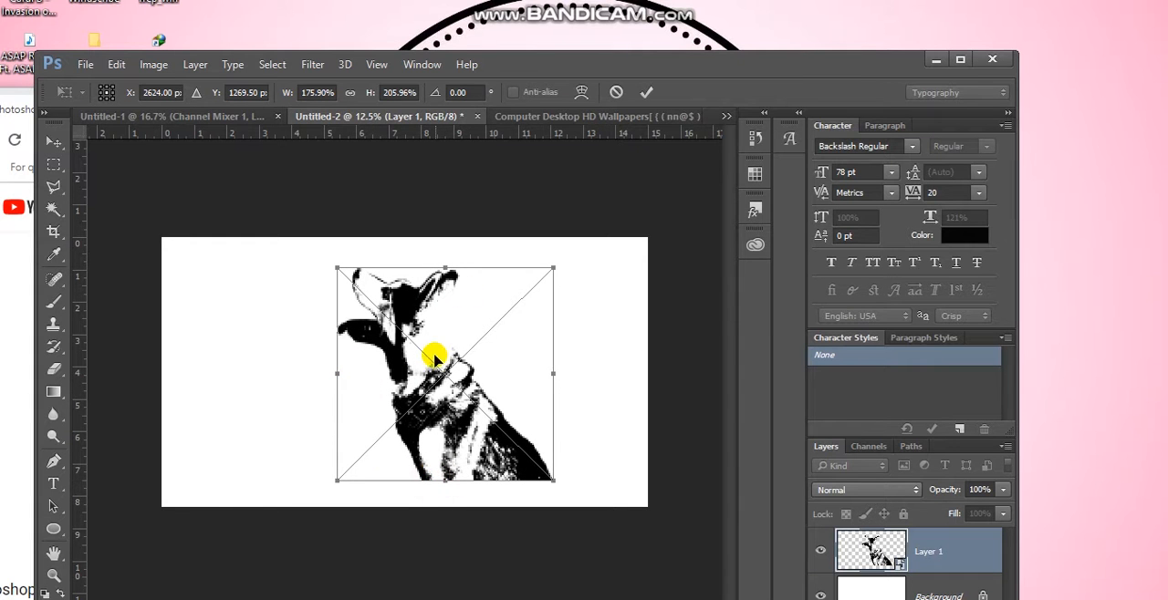
Shift the enlarged dog left to near the canvas centre and apply the transform
{"action": "left_click_drag", "start_coordinate": [549, 66], "coordinate": [463, 81]}
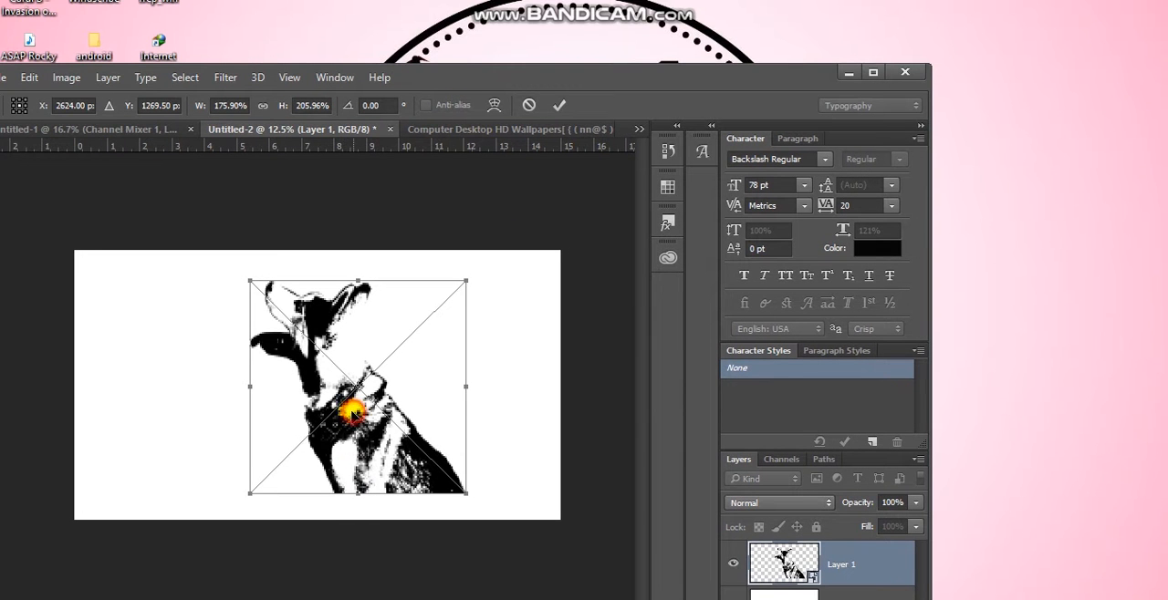
{"action": "left_click_drag", "start_coordinate": [340, 411], "coordinate": [310, 404]}
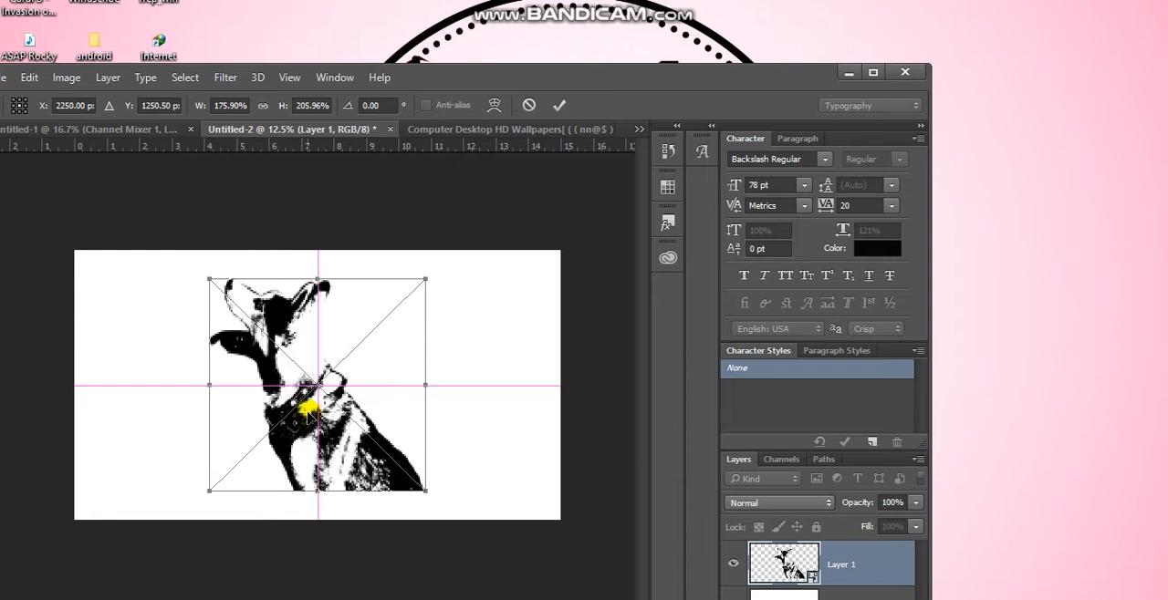
{"action": "left_click", "coordinate": [557, 105]}
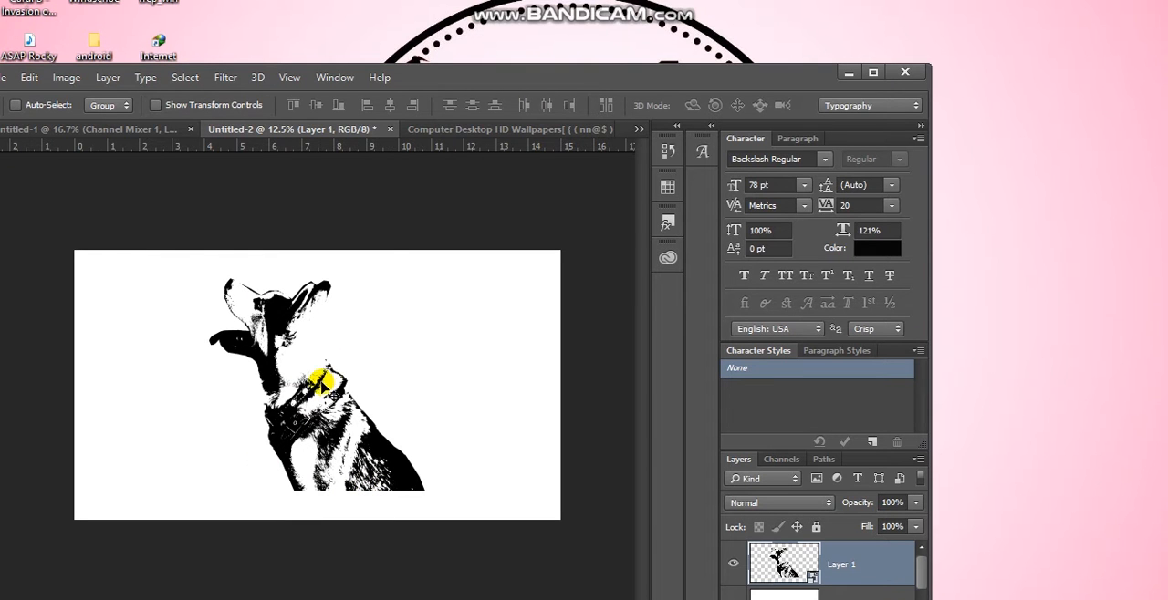
Draw a solid black ellipse about 1976 by 1950 px over the dog and move it up to the canvas's upper edge
{"action": "left_click_drag", "start_coordinate": [471, 89], "coordinate": [521, 52]}
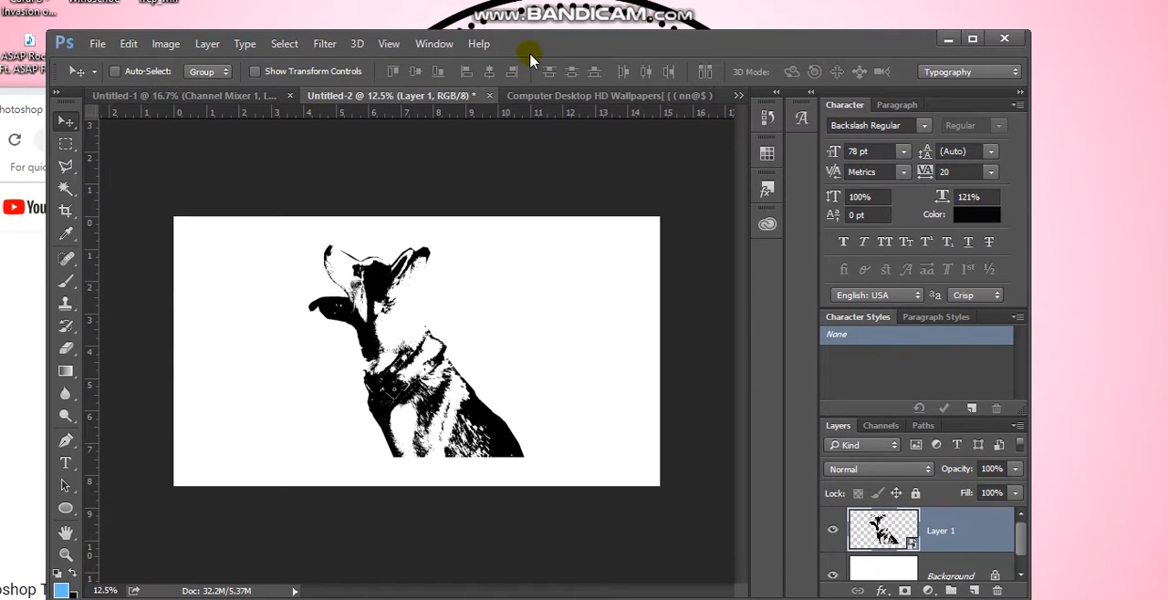
{"action": "left_click", "coordinate": [66, 510]}
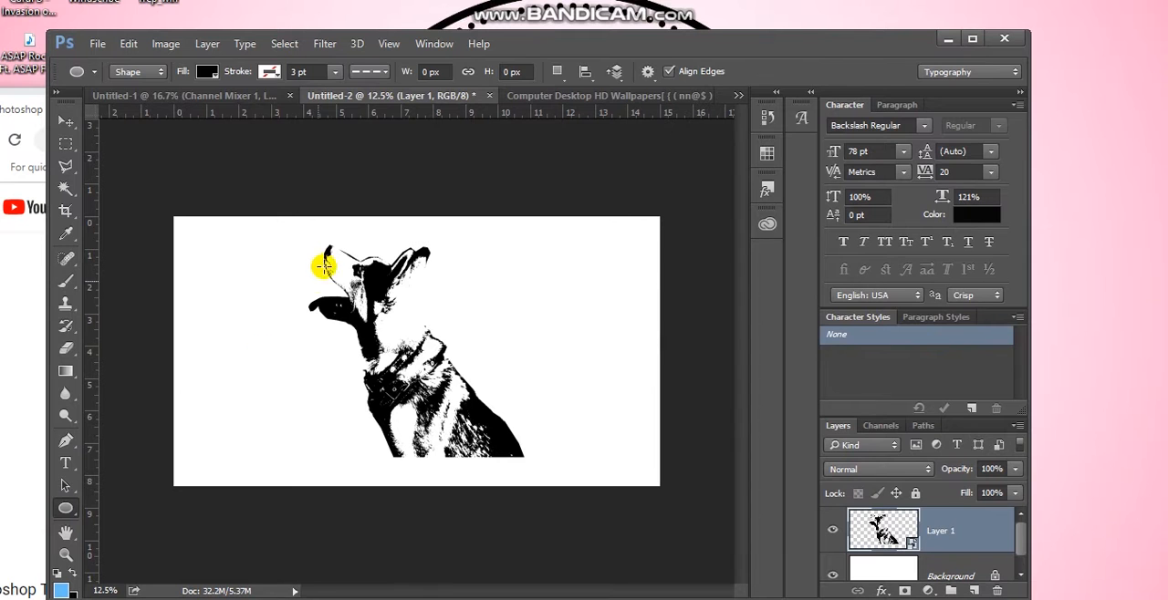
{"action": "left_click_drag", "start_coordinate": [303, 259], "coordinate": [516, 468]}
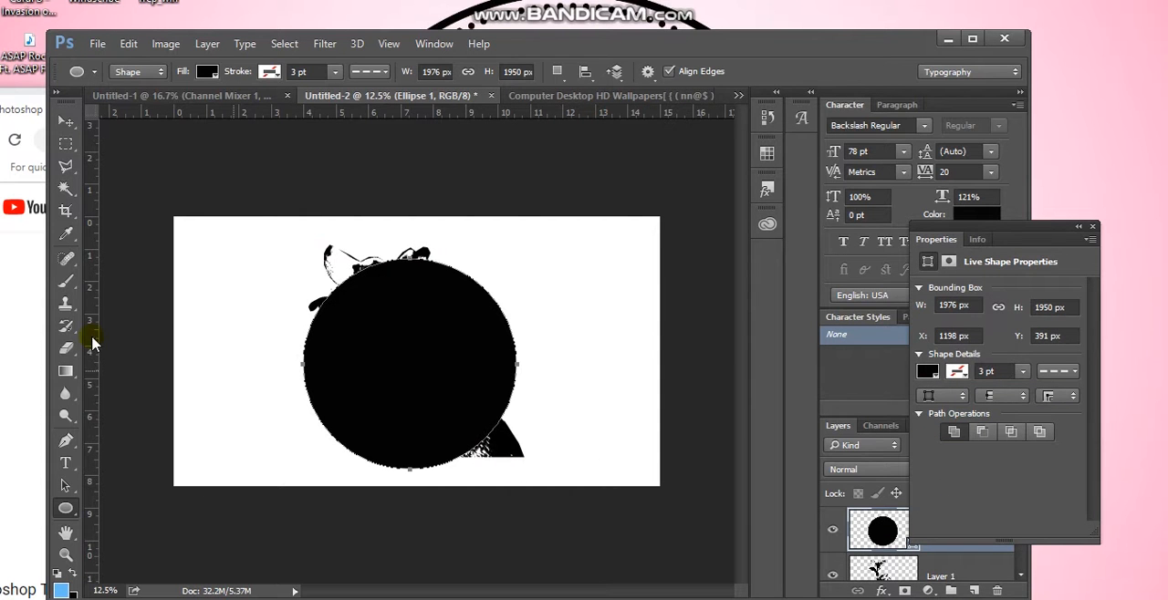
{"action": "left_click", "coordinate": [65, 122]}
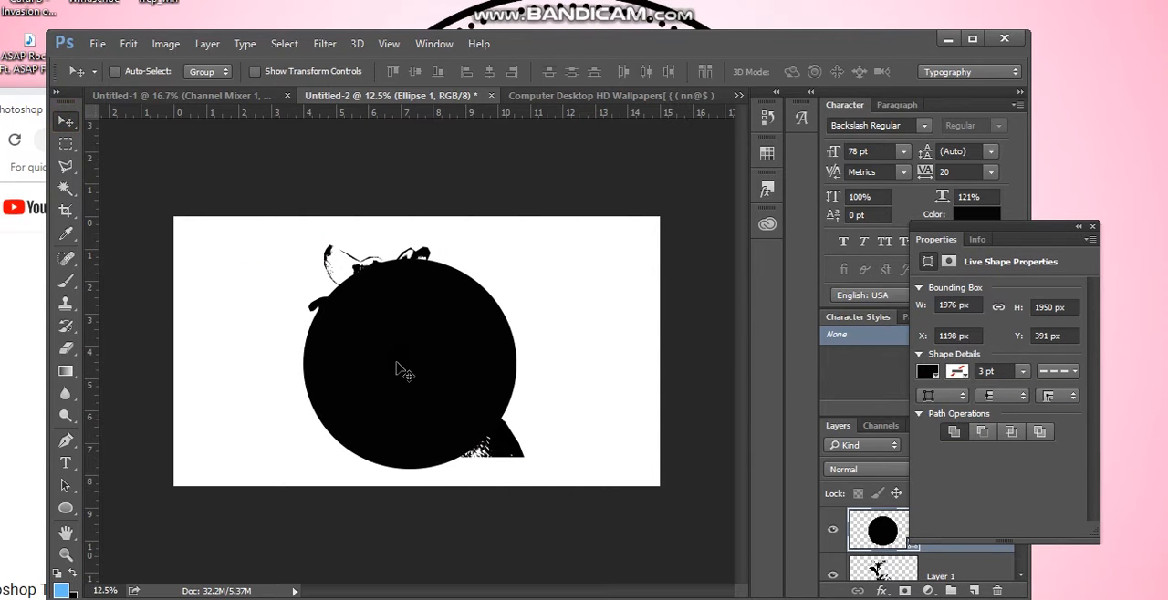
{"action": "left_click_drag", "start_coordinate": [405, 366], "coordinate": [394, 325]}
{"action": "left_click", "coordinate": [363, 436]}
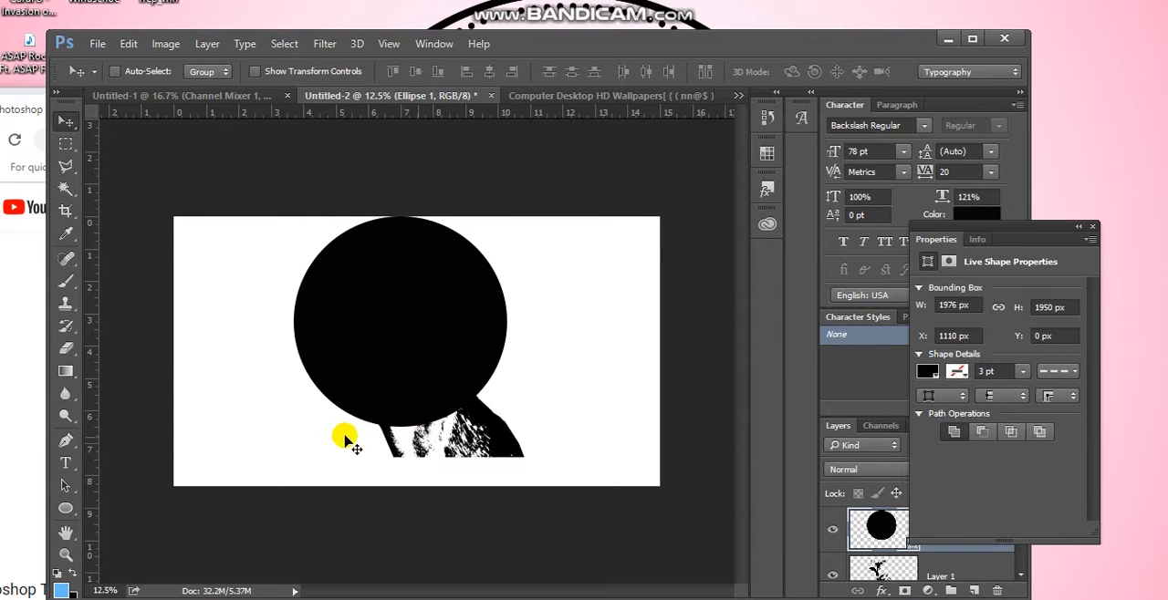
Move the dog on Layer 1 slightly down behind the circle and close the layer properties
{"action": "left_click", "coordinate": [938, 569]}
{"action": "left_click_drag", "start_coordinate": [373, 345], "coordinate": [381, 347]}
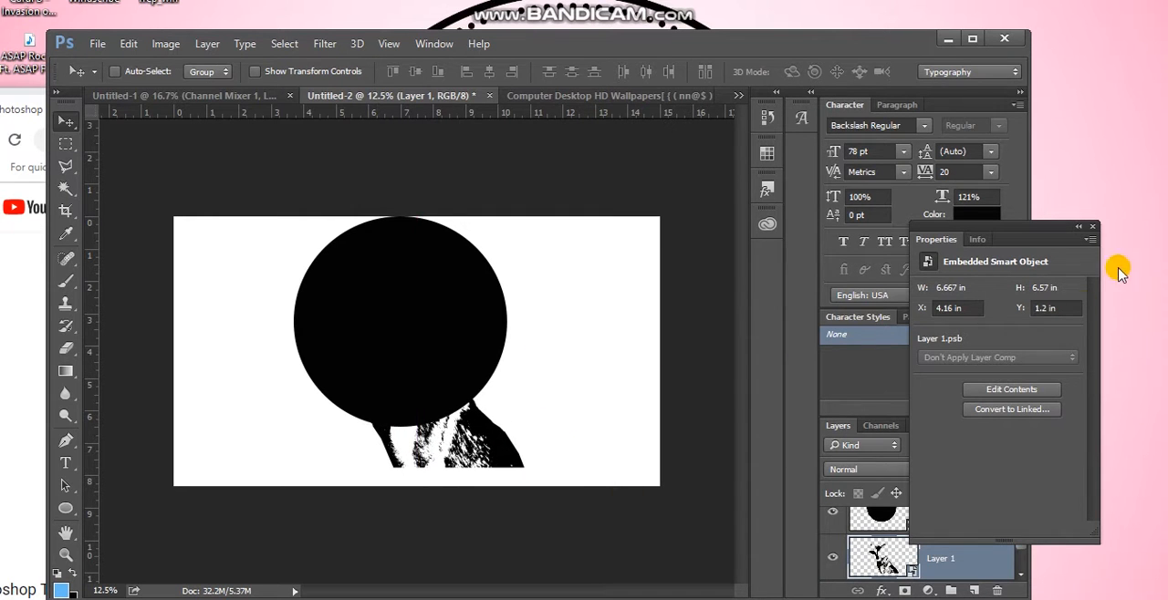
{"action": "left_click", "coordinate": [1092, 228]}
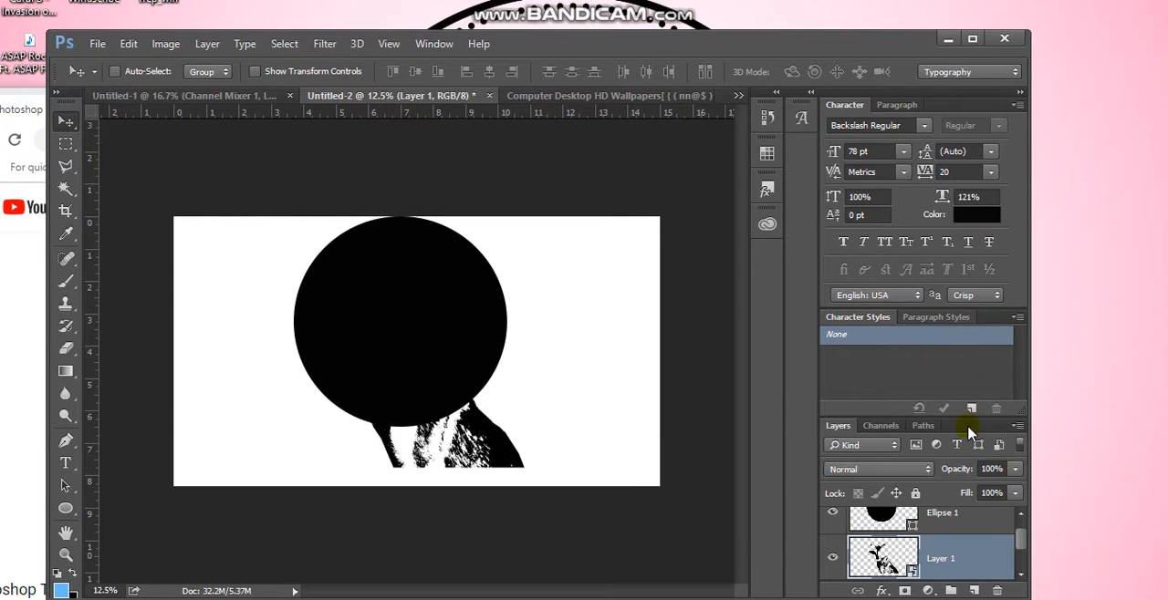
Set the Ellipse 1 layer's fill to 0% while keeping the Ellipse tool active
{"action": "left_click", "coordinate": [933, 518]}
{"action": "left_click_drag", "start_coordinate": [966, 494], "coordinate": [830, 487]}
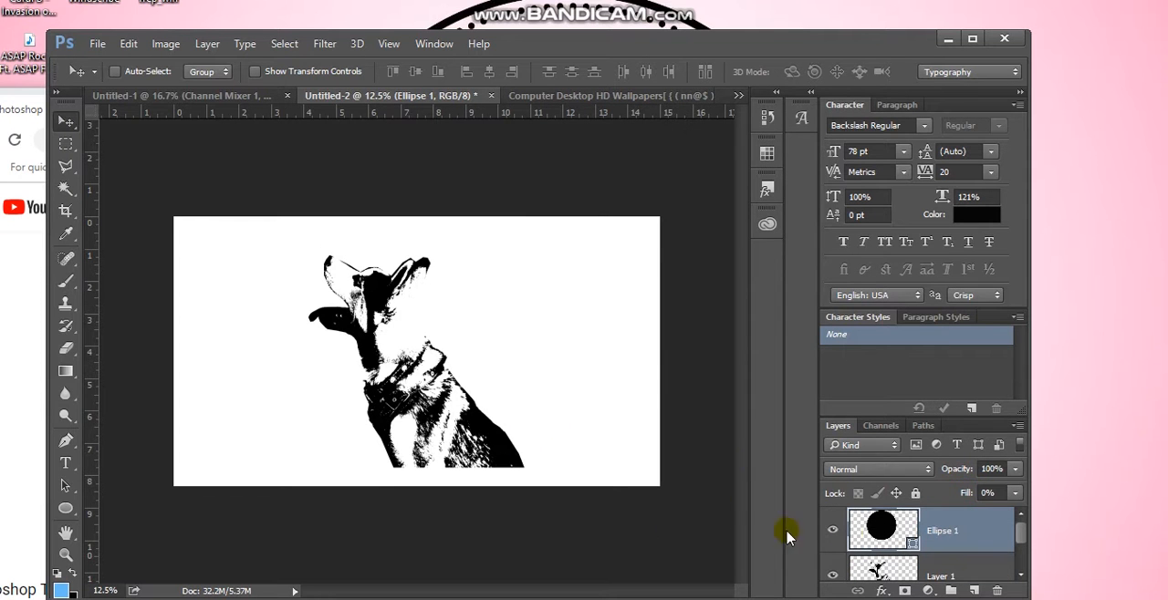
{"action": "left_click", "coordinate": [65, 509]}
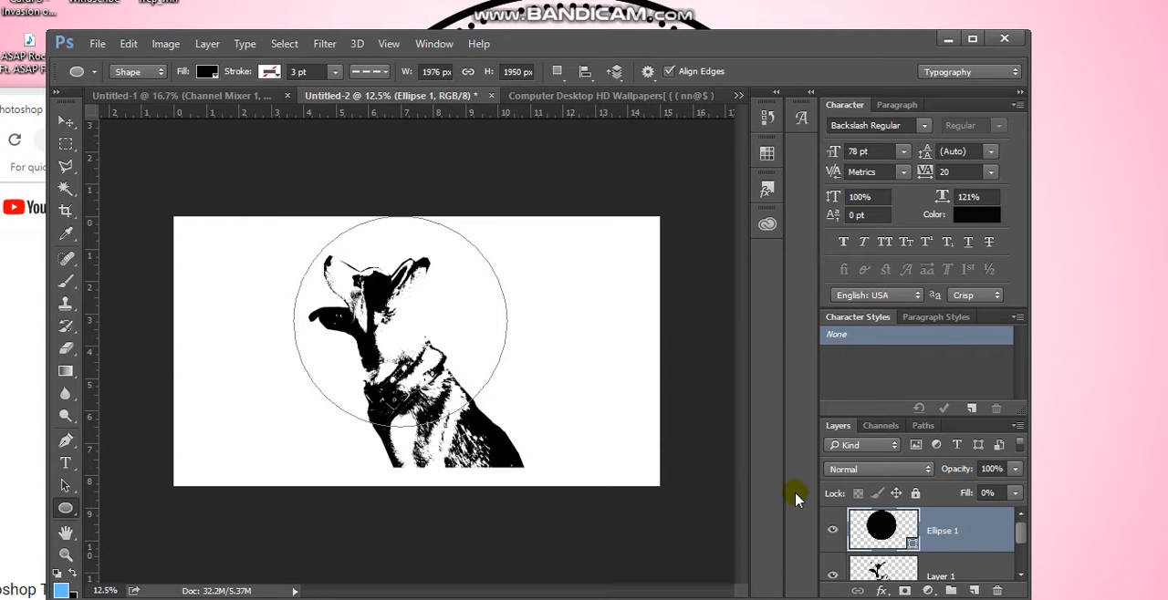
Add a black 29 px Stroke layer style positioned Inside to the Ellipse 1 layer
{"action": "right_click", "coordinate": [975, 532]}
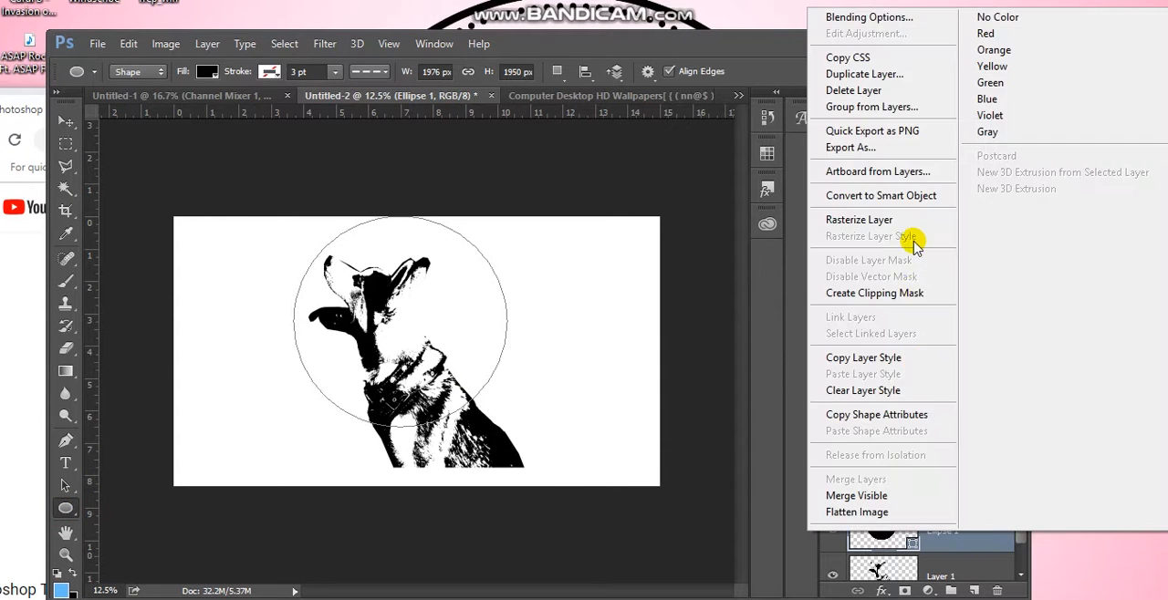
{"action": "left_click", "coordinate": [916, 17]}
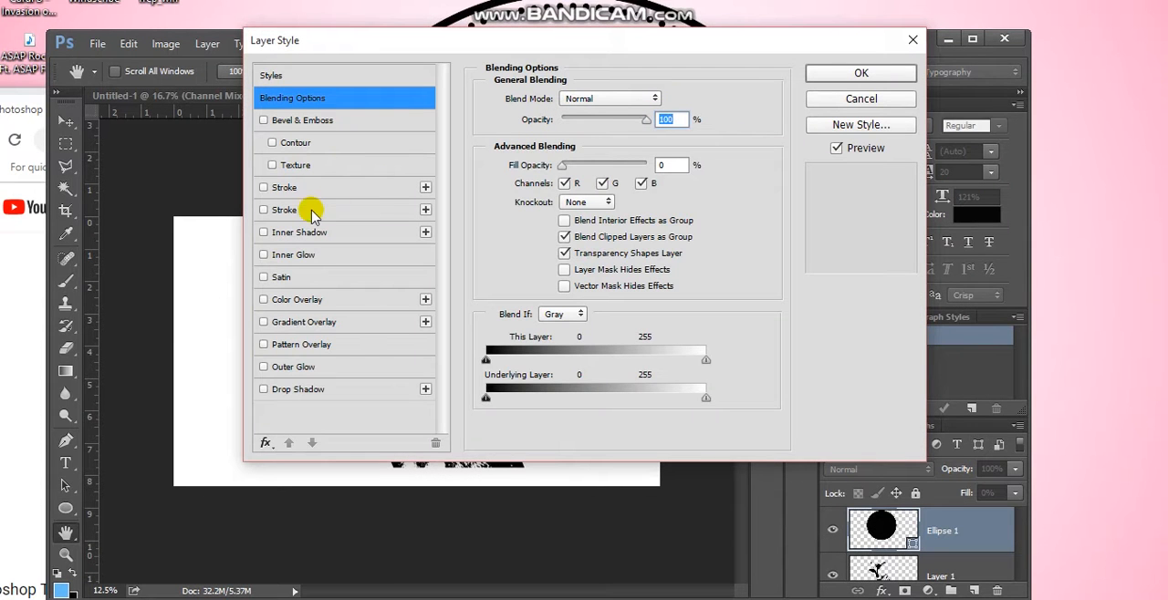
{"action": "left_click", "coordinate": [264, 188]}
{"action": "left_click_drag", "start_coordinate": [413, 37], "coordinate": [418, 39]}
{"action": "left_click_drag", "start_coordinate": [514, 71], "coordinate": [778, 213]}
{"action": "left_click_drag", "start_coordinate": [786, 157], "coordinate": [485, 205]}
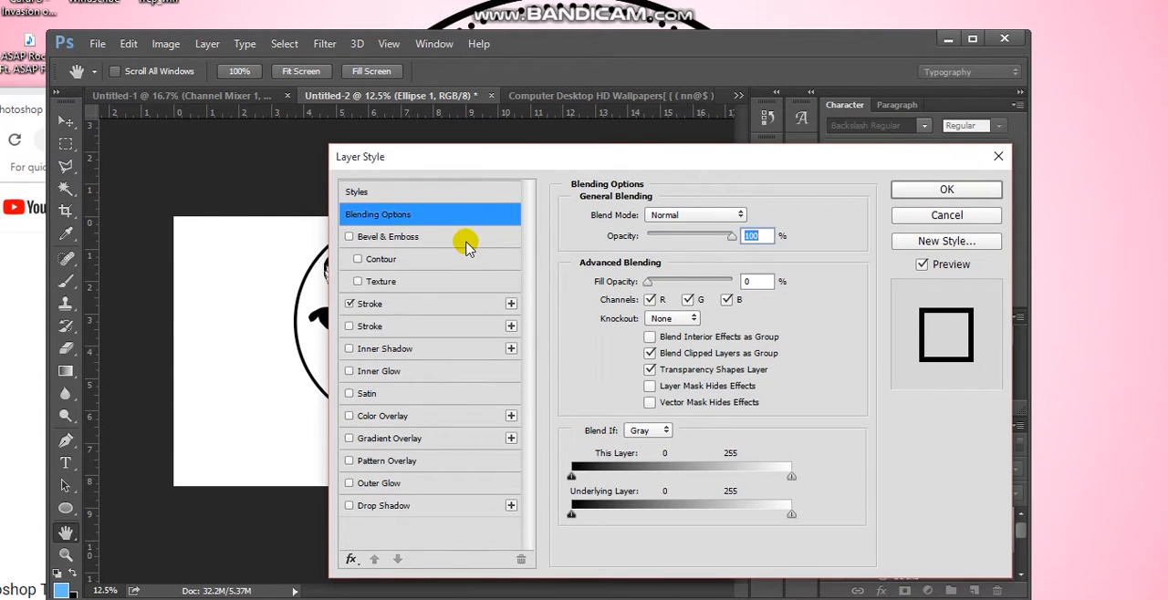
{"action": "left_click", "coordinate": [367, 304]}
{"action": "left_click", "coordinate": [481, 171]}
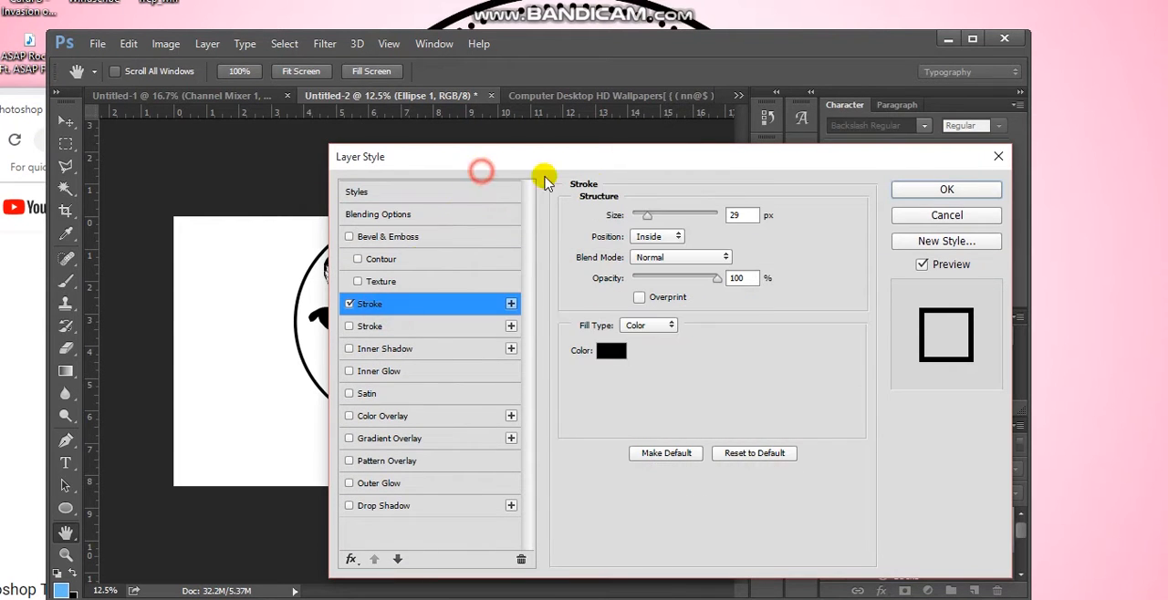
{"action": "left_click_drag", "start_coordinate": [478, 167], "coordinate": [729, 205]}
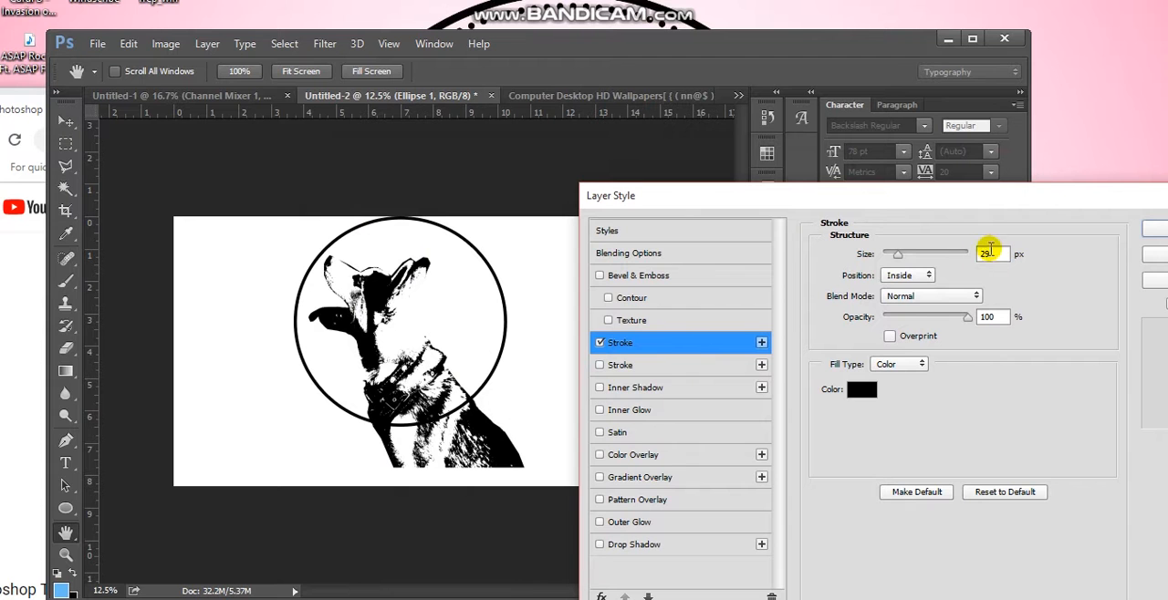
{"action": "left_click", "coordinate": [1157, 228]}
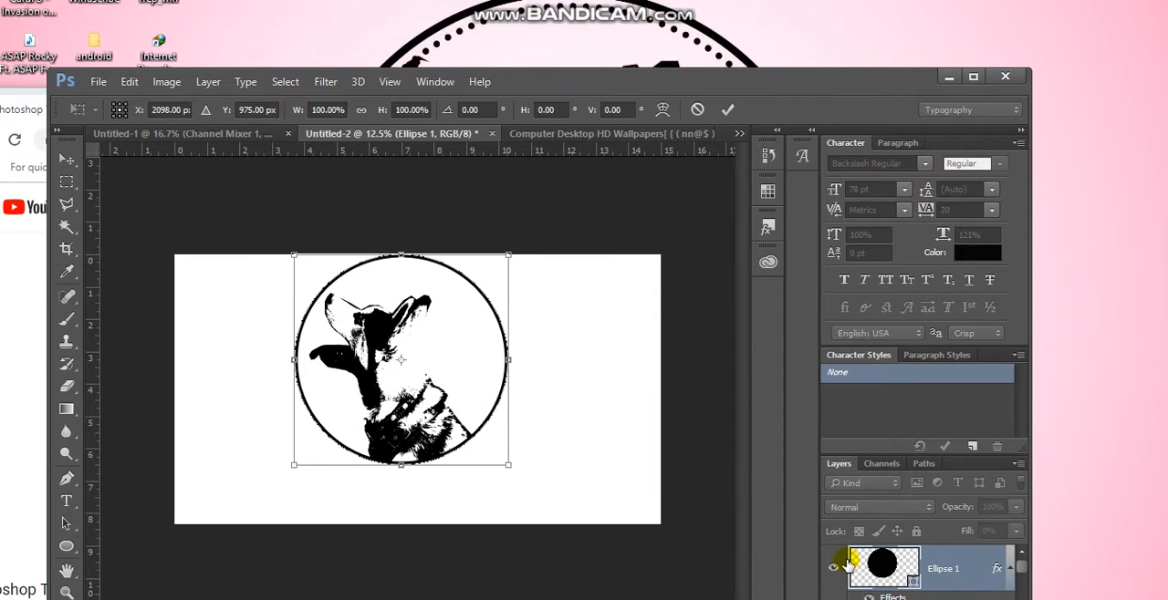
Duplicate the outlined circle and scale the copy about its centre to roughly 91% to form an inner ring
{"action": "key", "text": "ctrl+j"}
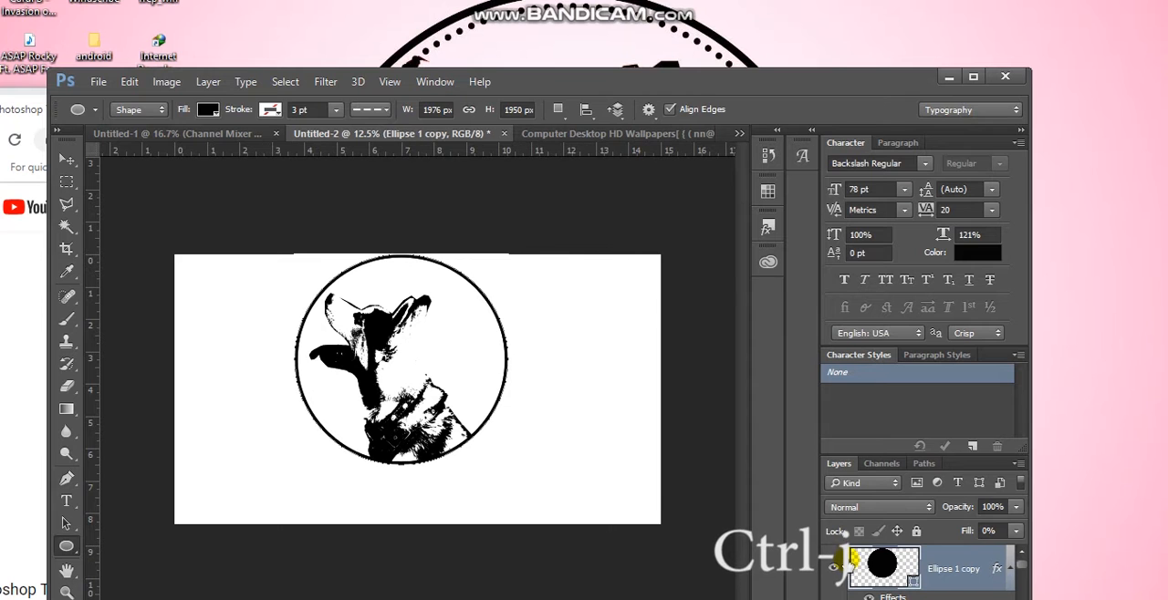
{"action": "key", "text": "ctrl+t"}
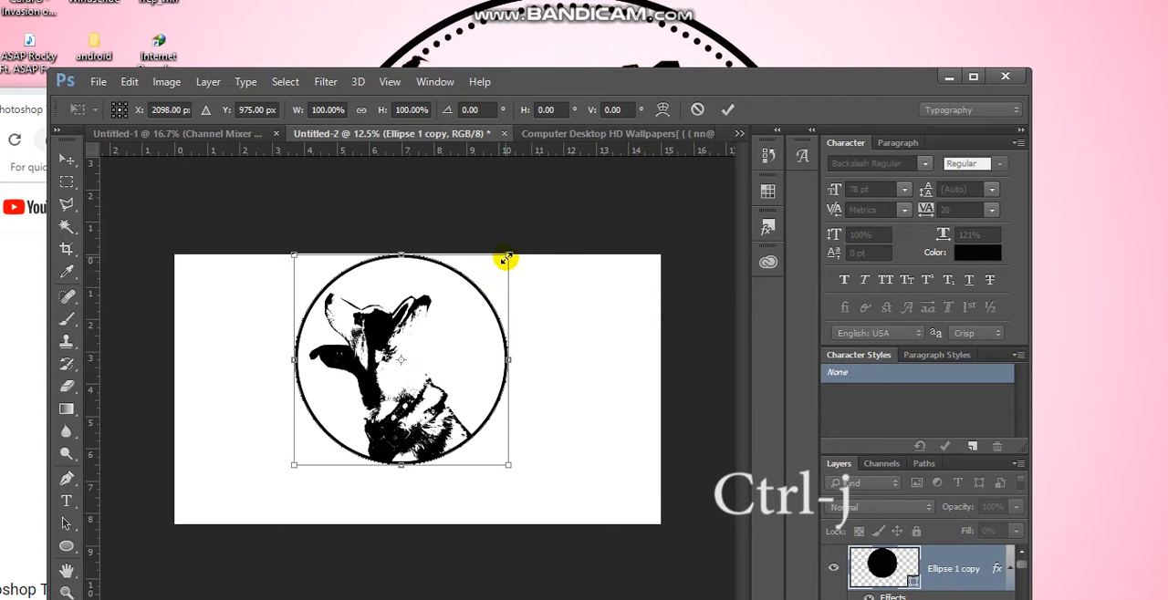
{"action": "left_click_drag", "start_coordinate": [504, 255], "coordinate": [498, 265]}
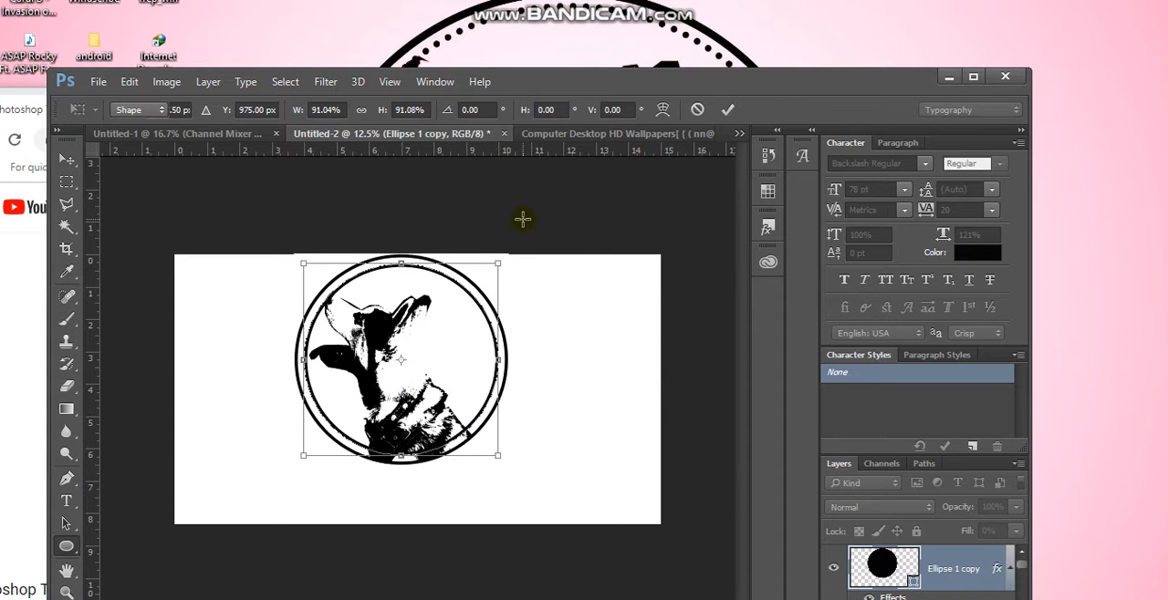
{"action": "key", "text": "Return"}
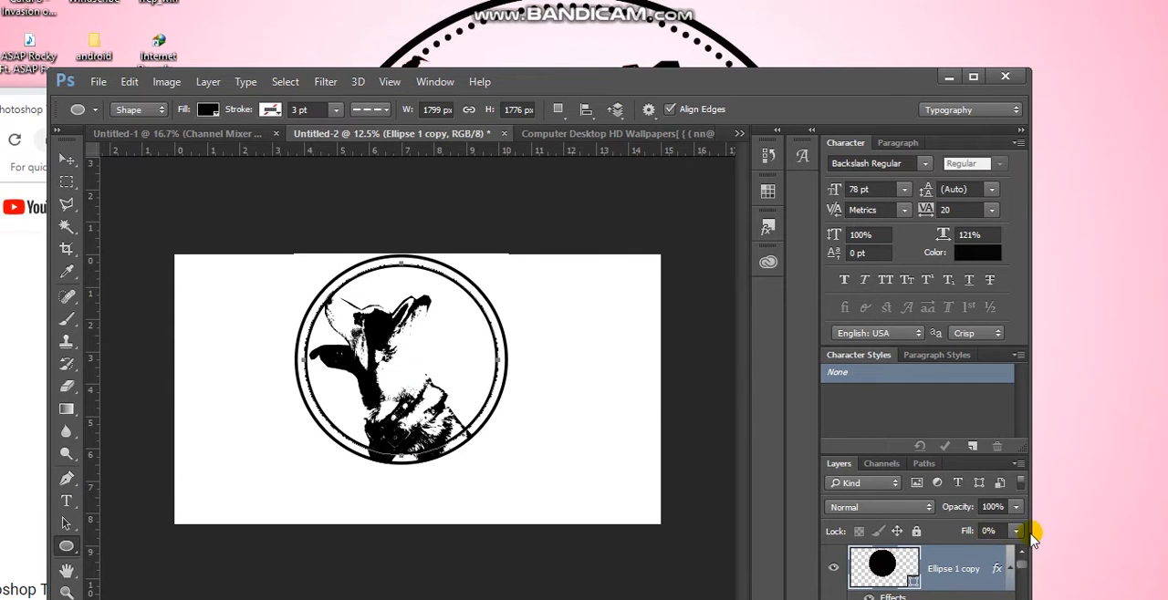
Raise the layer fill of the inner circle copy to 100%
{"action": "left_click_drag", "start_coordinate": [1017, 540], "coordinate": [1001, 558]}
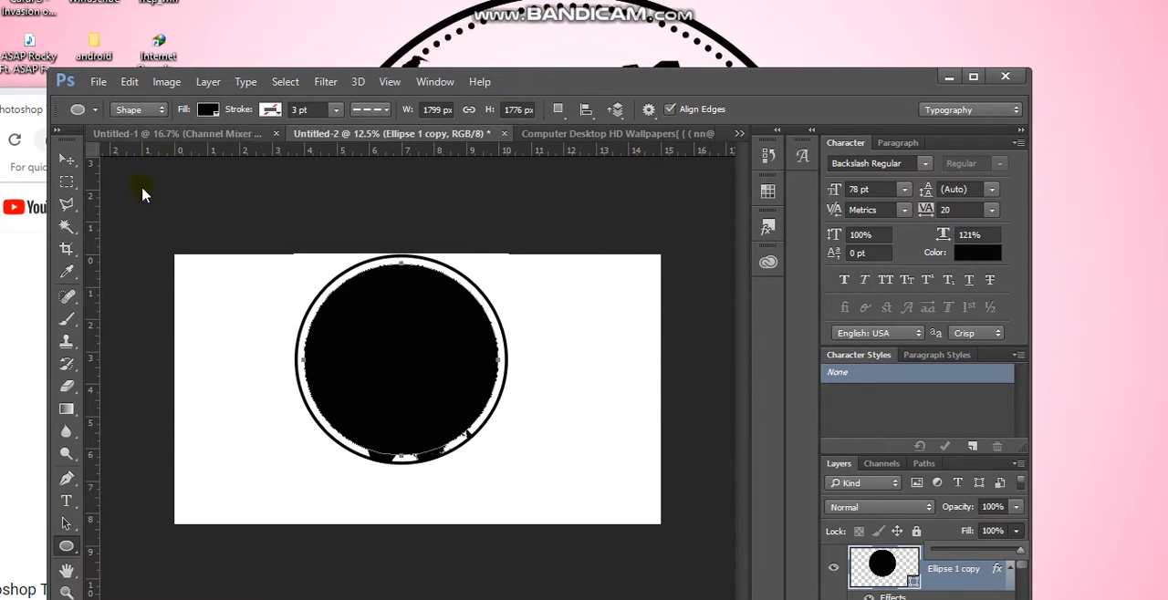
{"action": "left_click", "coordinate": [271, 110]}
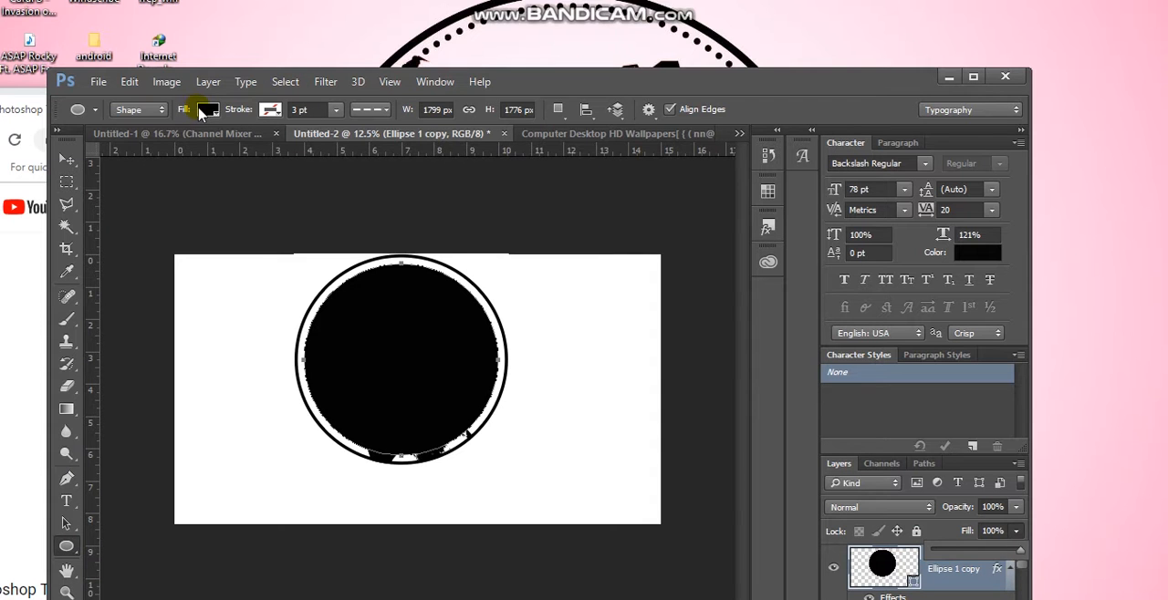
Try the inner circle with no shape fill and restore its solid black fill
{"action": "left_click", "coordinate": [205, 109]}
{"action": "left_click", "coordinate": [133, 144]}
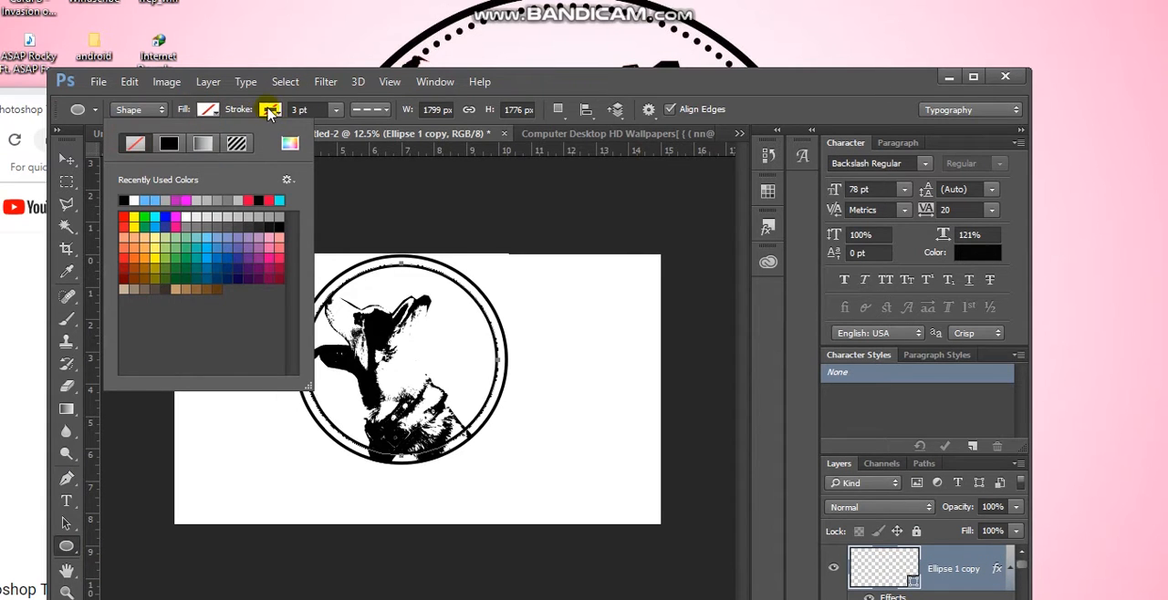
{"action": "left_click", "coordinate": [271, 111]}
{"action": "left_click", "coordinate": [270, 111]}
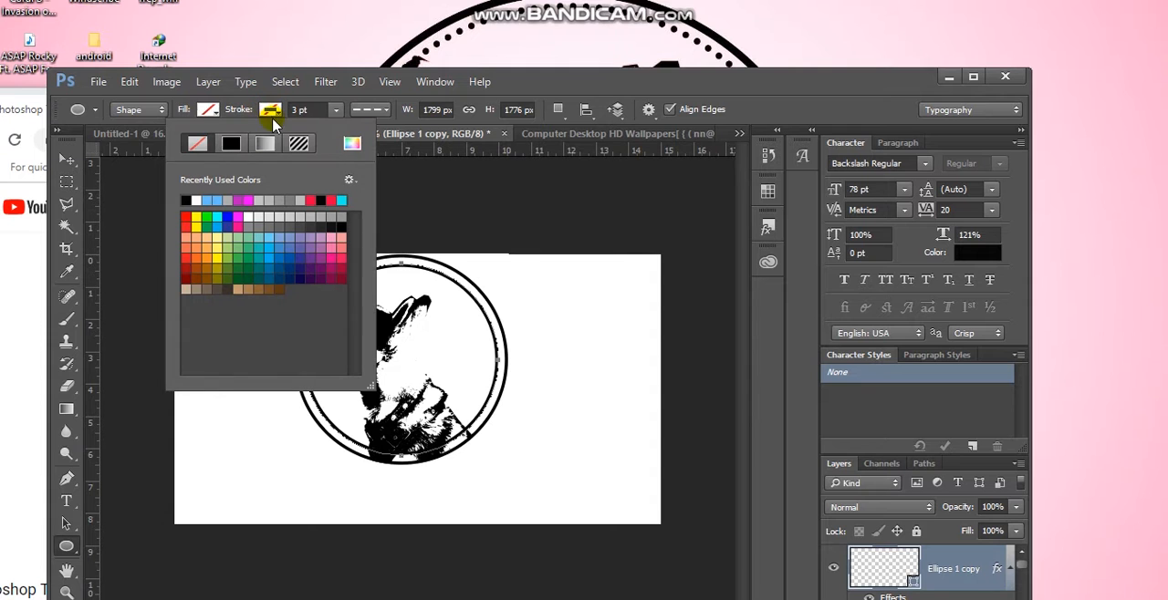
{"action": "left_click", "coordinate": [209, 110]}
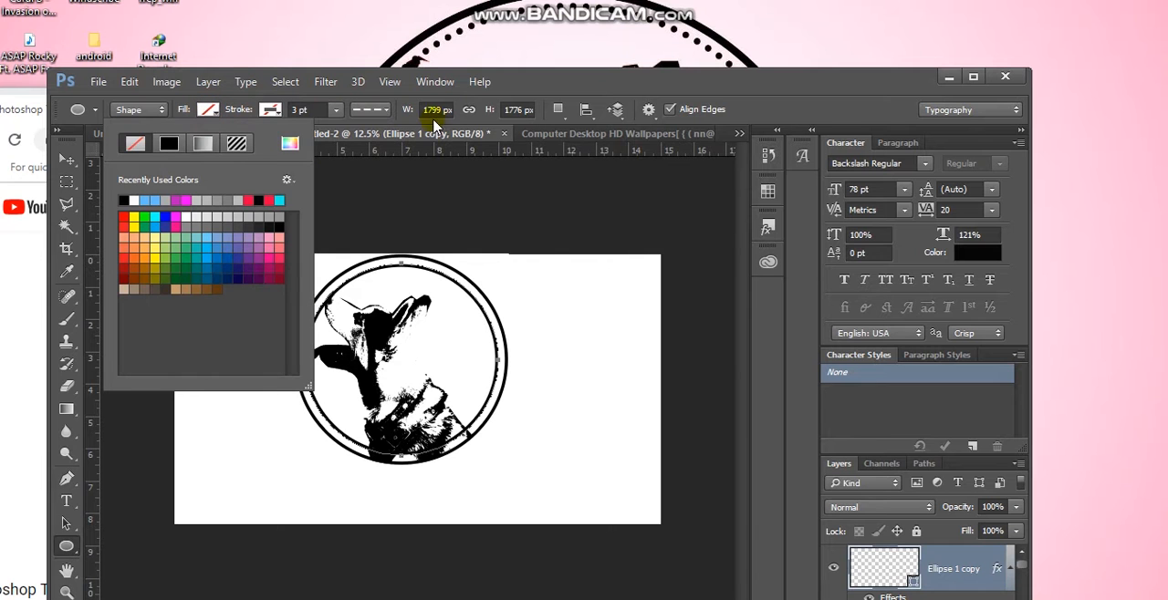
{"action": "left_click", "coordinate": [509, 85]}
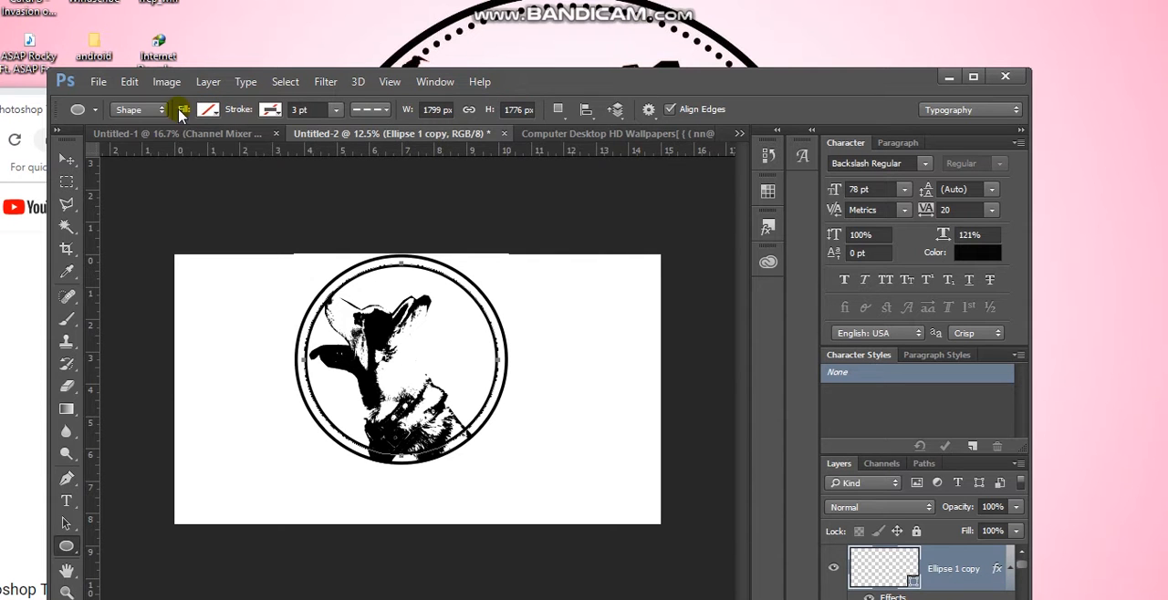
{"action": "left_click", "coordinate": [208, 111]}
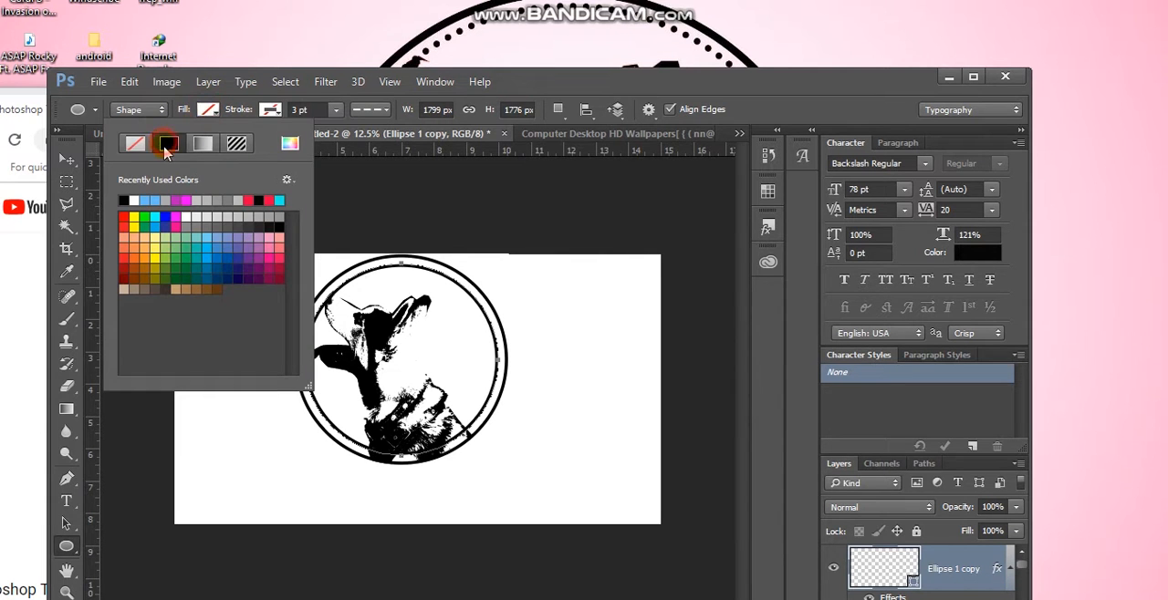
{"action": "left_click", "coordinate": [168, 144]}
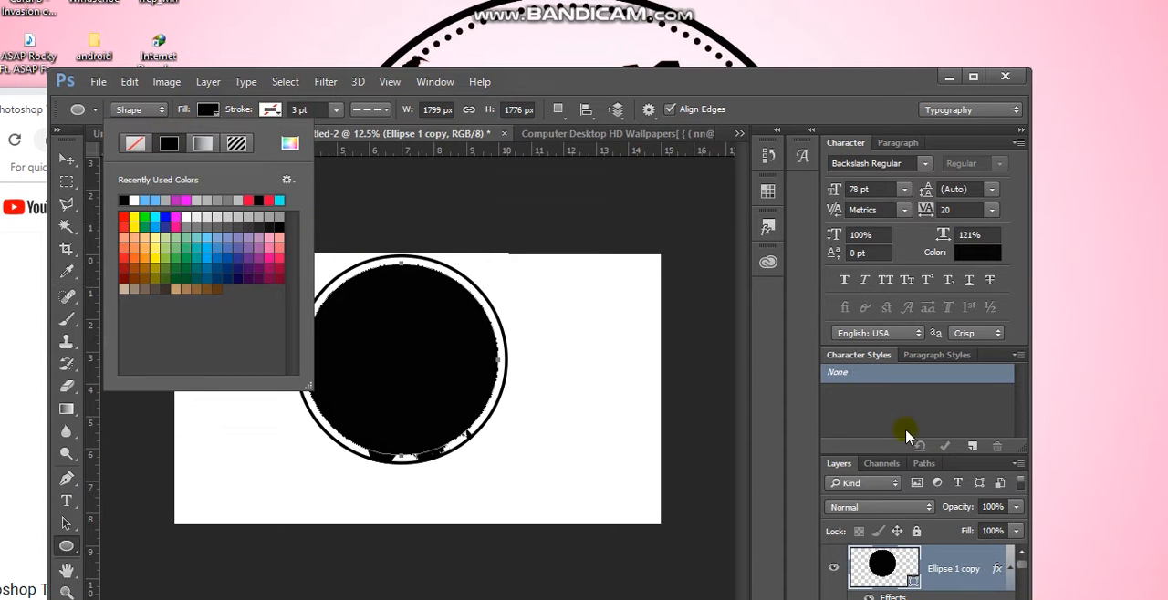
{"action": "left_click", "coordinate": [960, 567]}
{"action": "right_click", "coordinate": [959, 564]}
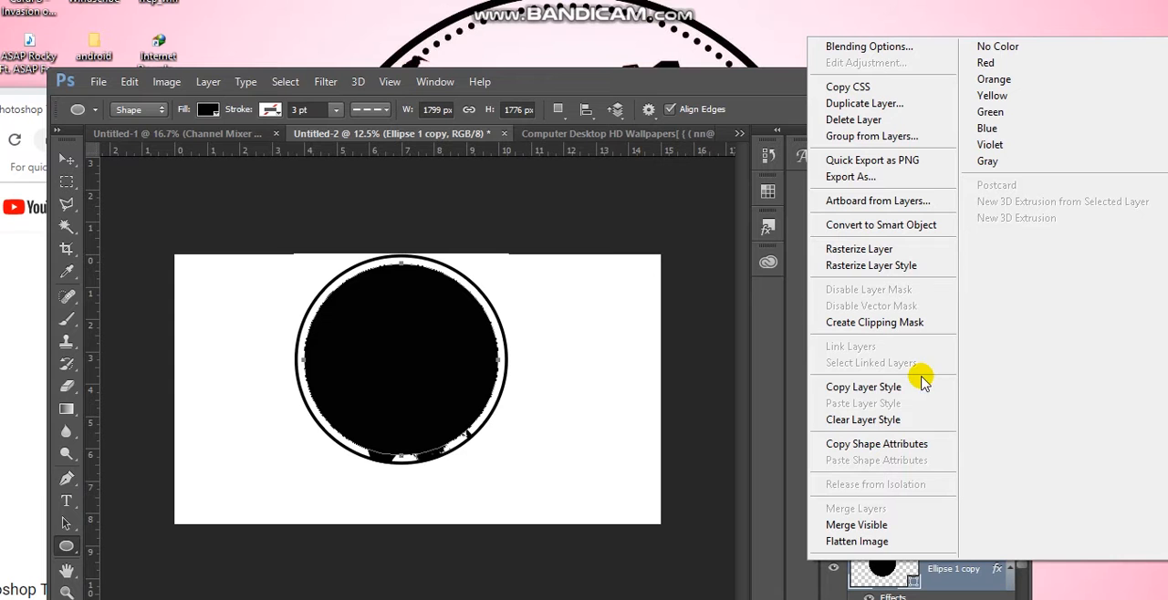
{"action": "left_click", "coordinate": [550, 312]}
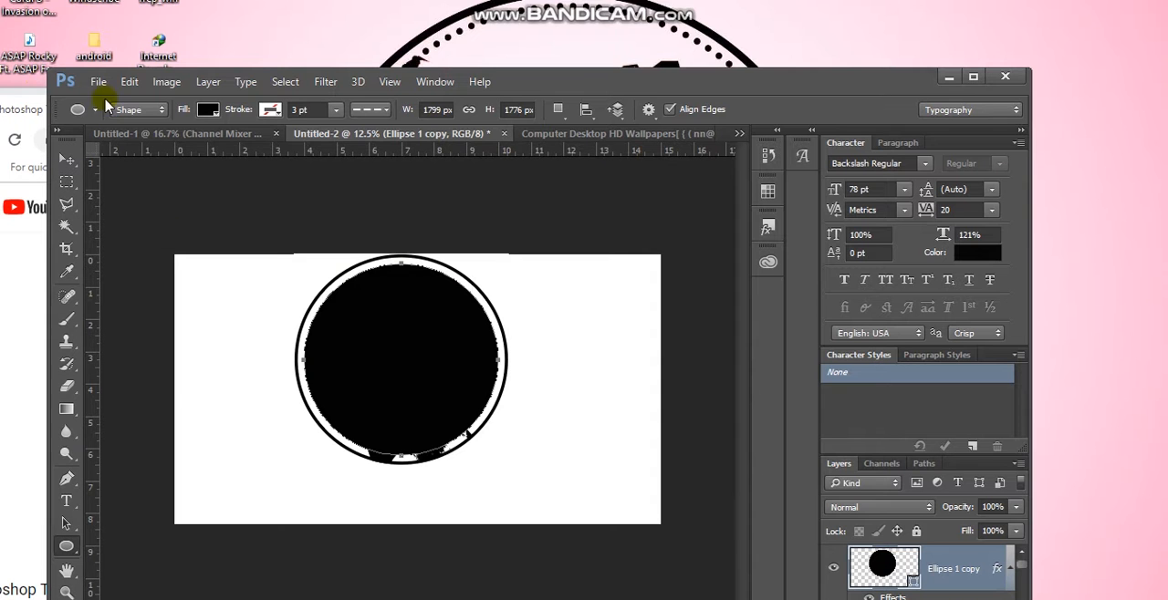
Give the inner circle copy a solid black shape stroke and remove its shape fill
{"action": "left_click", "coordinate": [271, 110]}
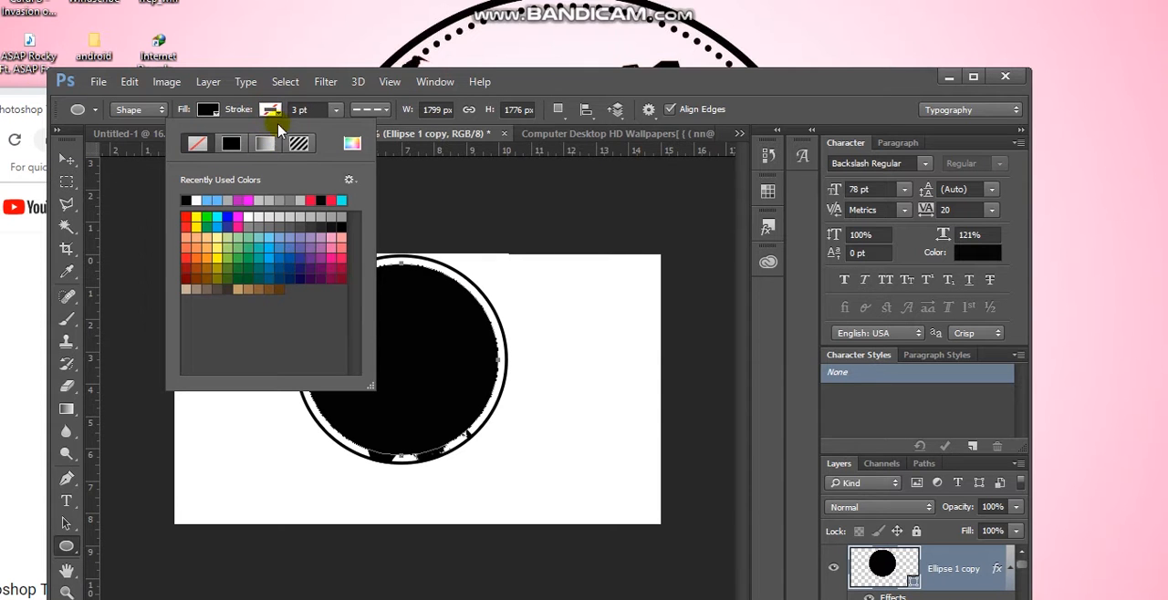
{"action": "left_click", "coordinate": [230, 146]}
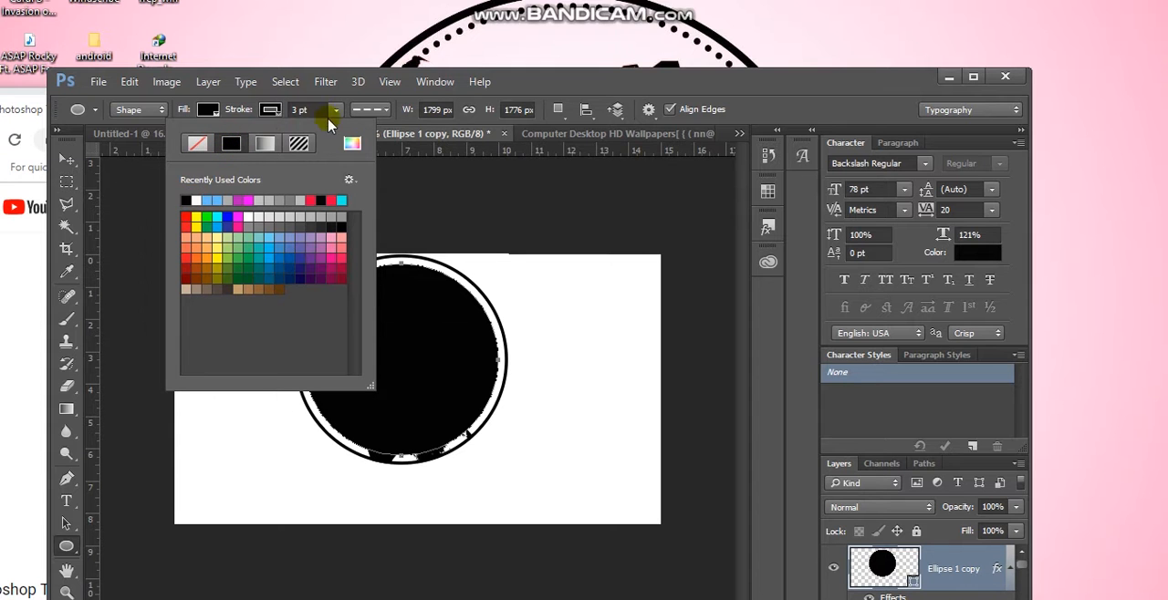
{"action": "left_click", "coordinate": [369, 111]}
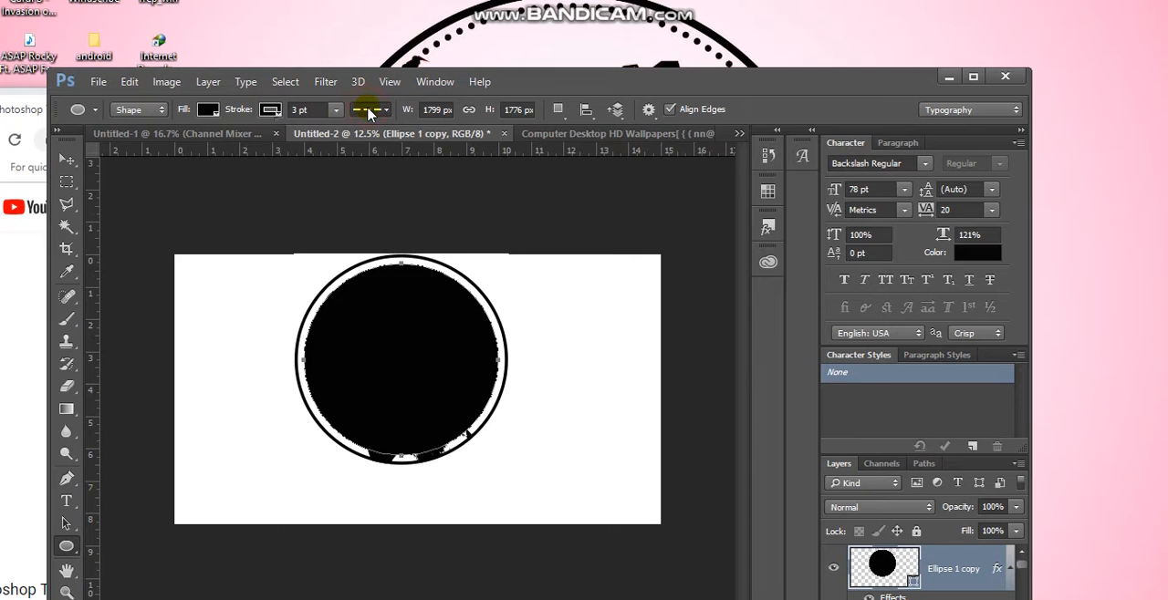
{"action": "left_click", "coordinate": [370, 111]}
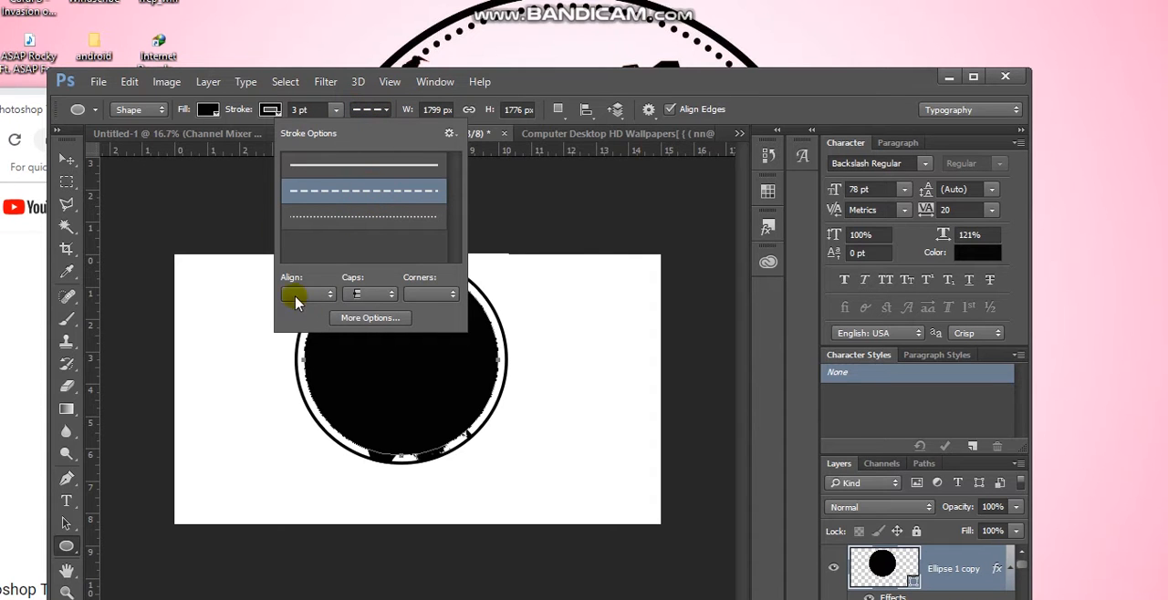
{"action": "left_click", "coordinate": [207, 110]}
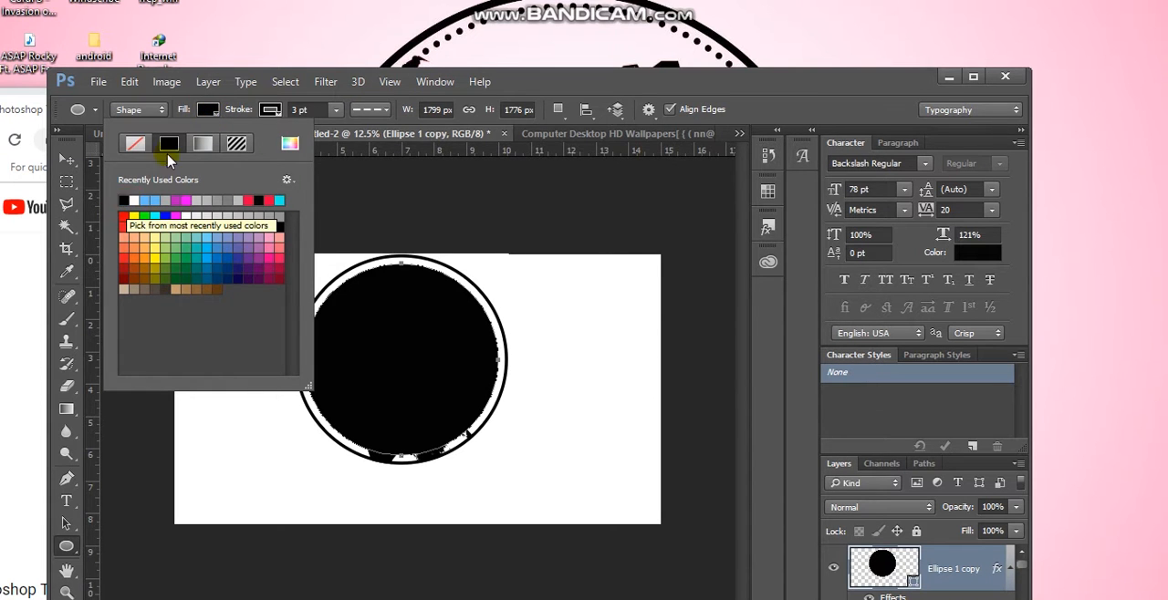
{"action": "left_click", "coordinate": [136, 147]}
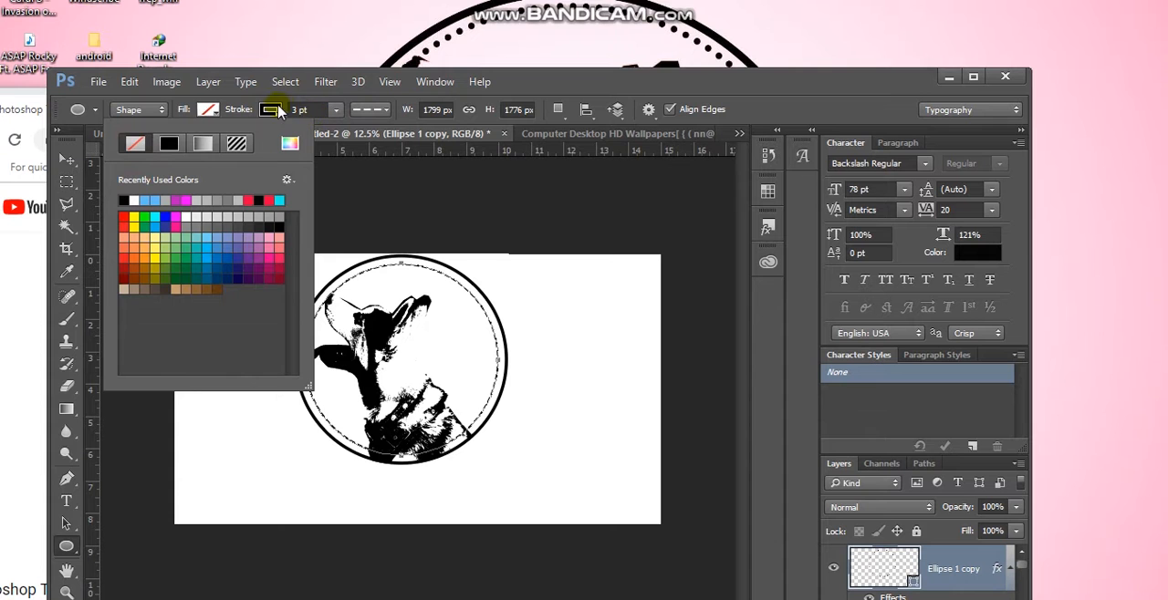
Set the inner circle's stroke width to 6.05 pt and its line style to dotted
{"action": "left_click", "coordinate": [337, 110]}
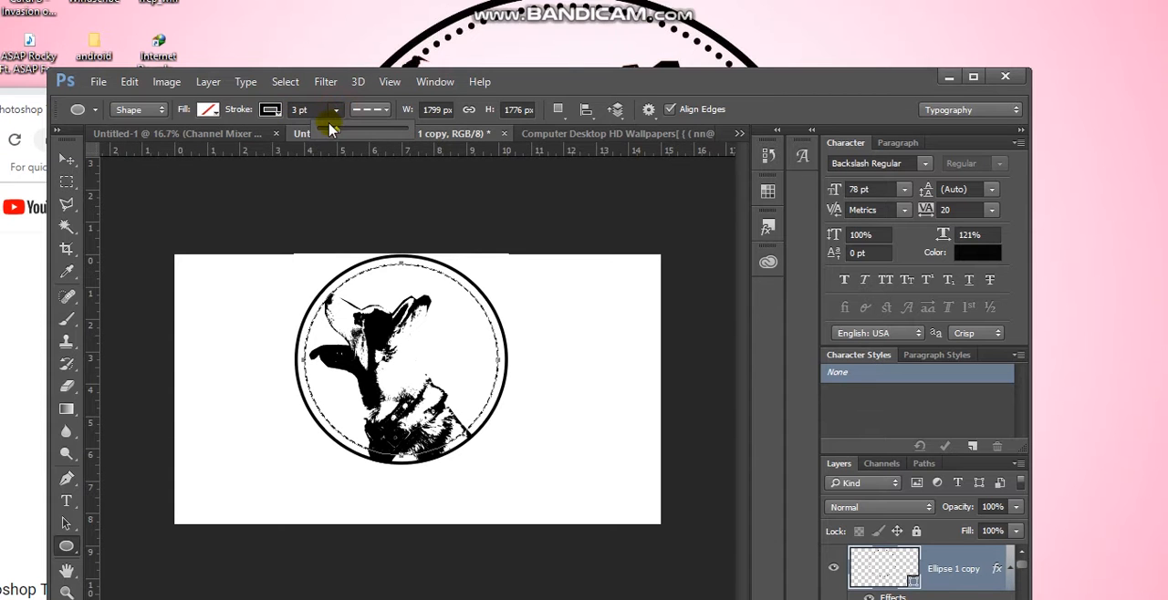
{"action": "left_click_drag", "start_coordinate": [337, 133], "coordinate": [343, 134]}
{"action": "left_click", "coordinate": [370, 111]}
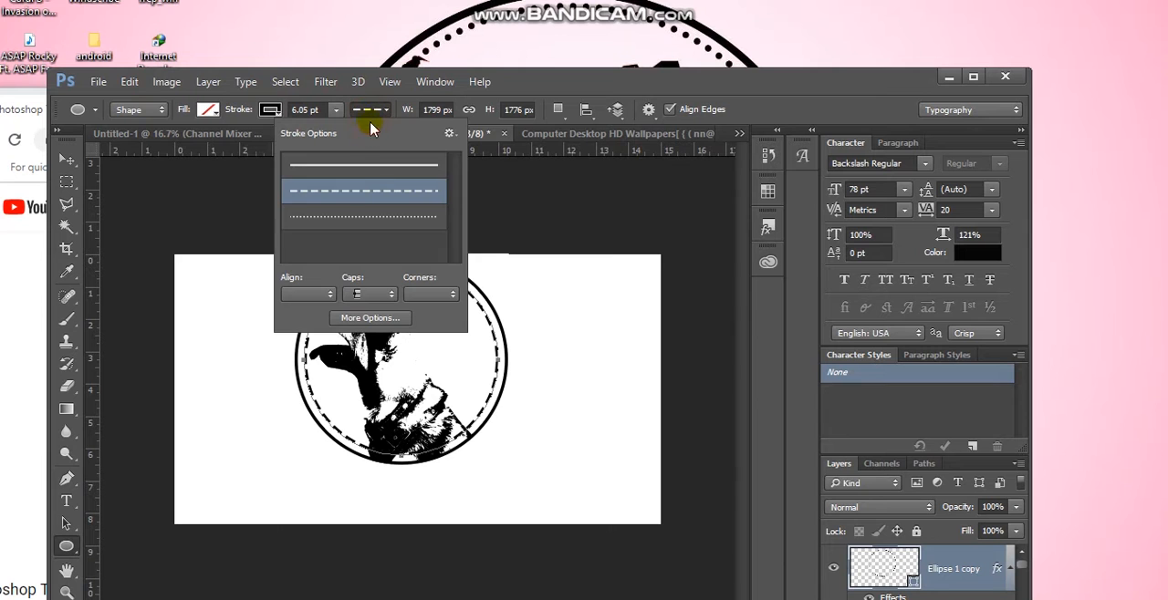
{"action": "left_click", "coordinate": [350, 217]}
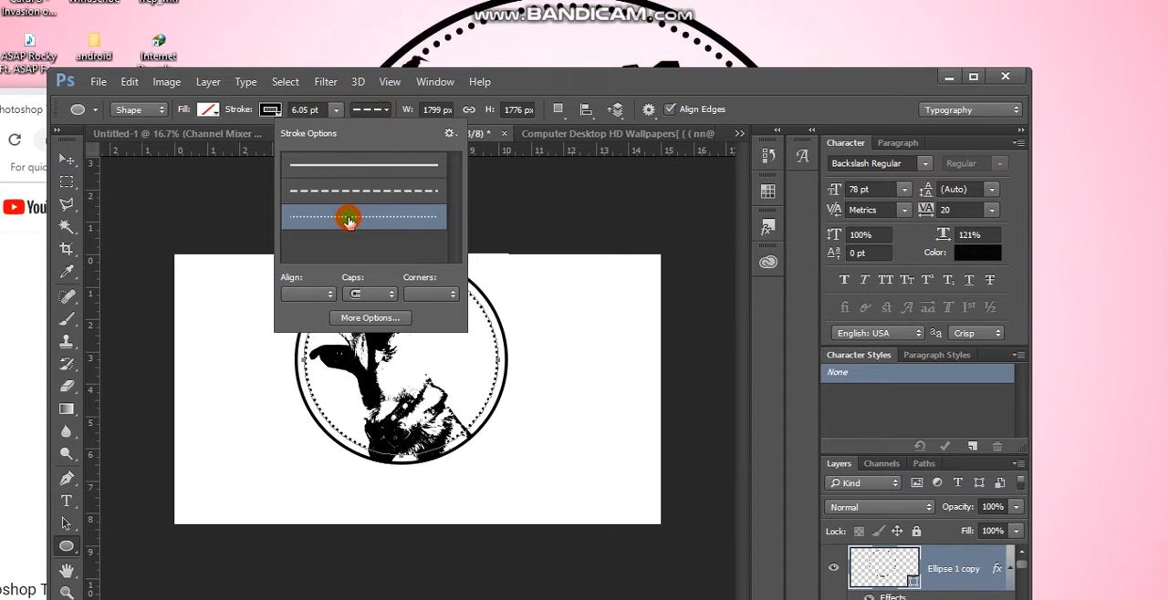
{"action": "left_click", "coordinate": [329, 110]}
{"action": "left_click", "coordinate": [298, 135]}
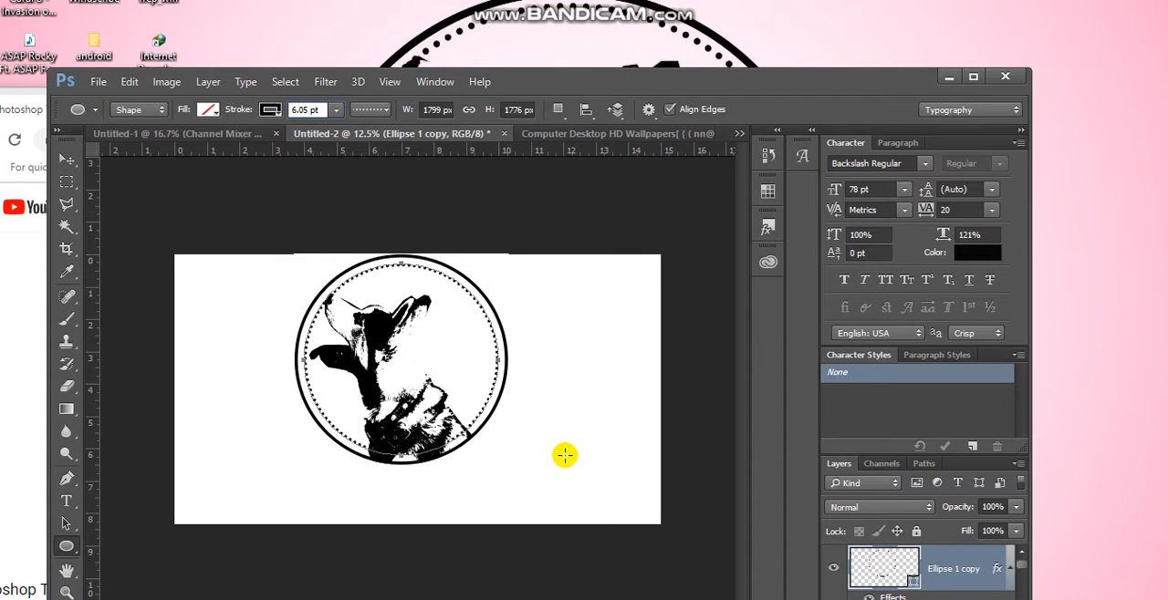
Select the masked dog artwork layer and nudge it slightly down within the ring
{"action": "left_click", "coordinate": [73, 163]}
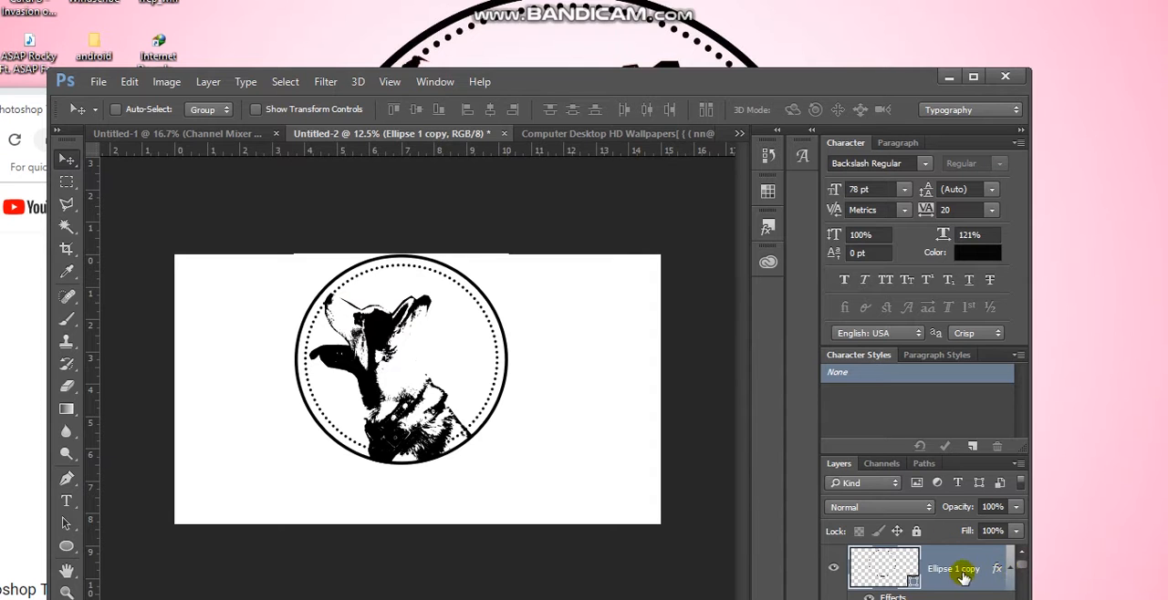
{"action": "scroll", "coordinate": [933, 577], "scroll_direction": "down", "scroll_amount": 2}
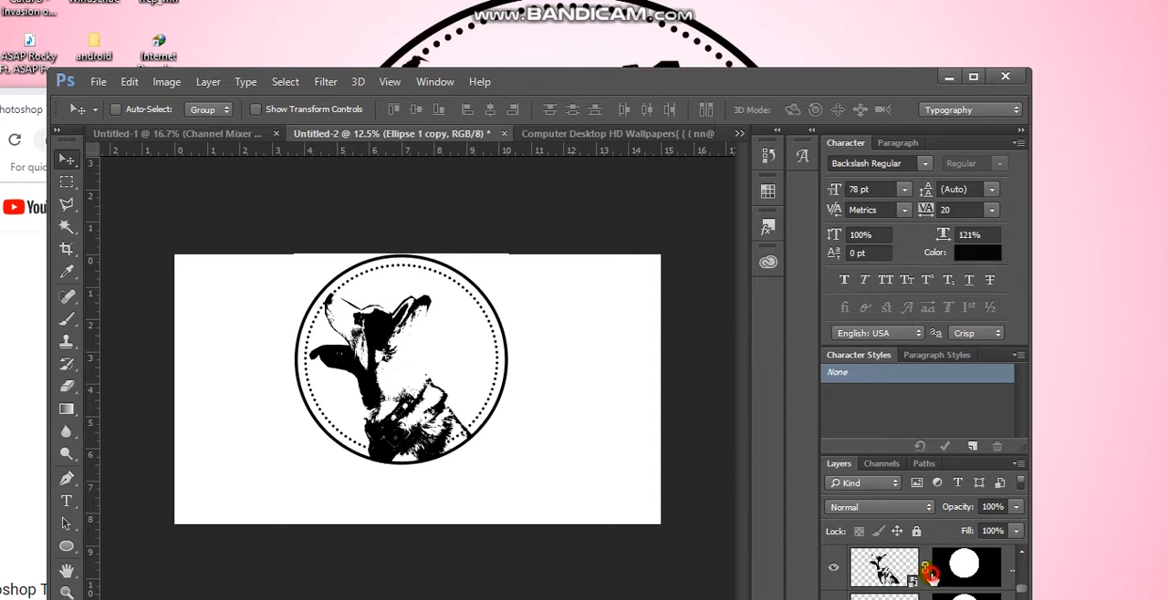
{"action": "left_click", "coordinate": [918, 571]}
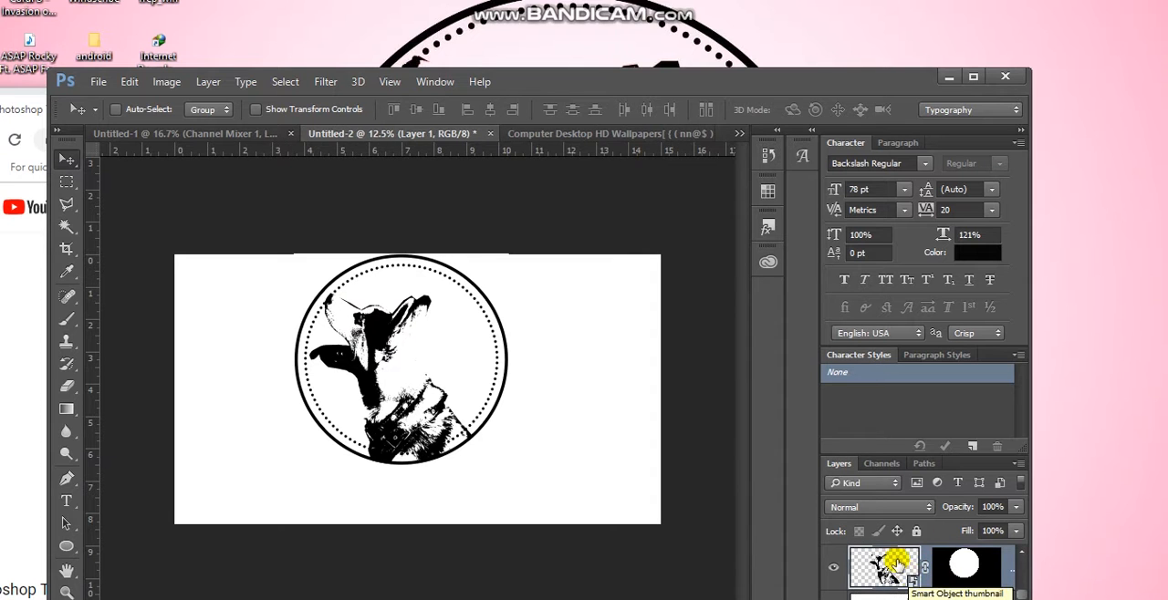
{"action": "mouse_move", "coordinate": [363, 374]}
{"action": "left_mouse_down"}
{"action": "mouse_move", "coordinate": [373, 384]}
{"action": "mouse_move", "coordinate": [366, 375]}
{"action": "left_mouse_up"}
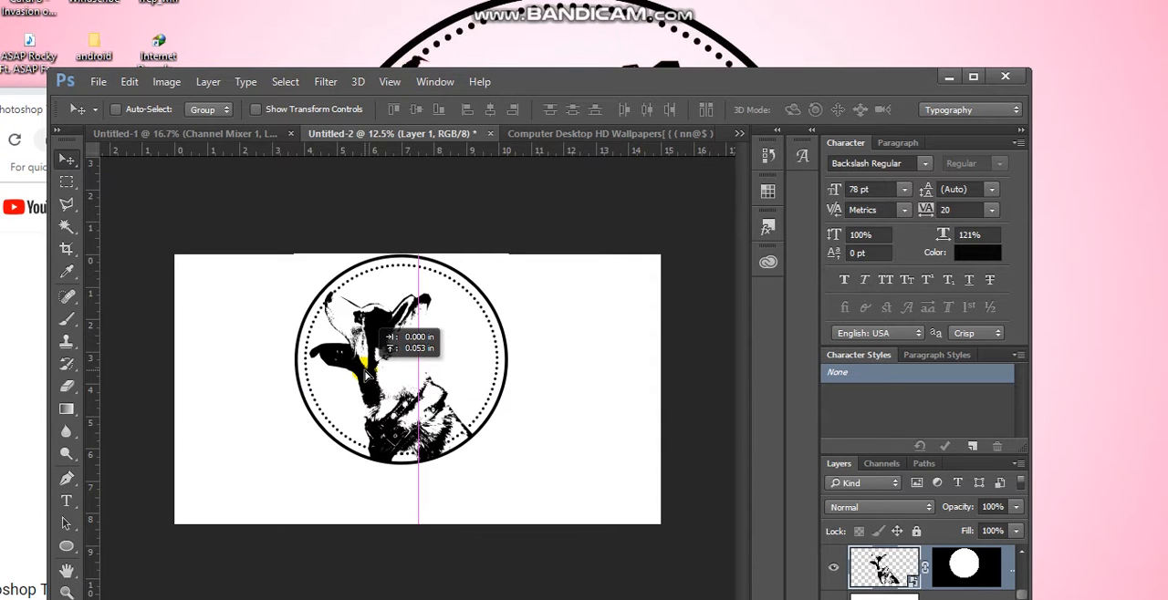
{"action": "left_click_drag", "start_coordinate": [366, 375], "coordinate": [367, 376]}
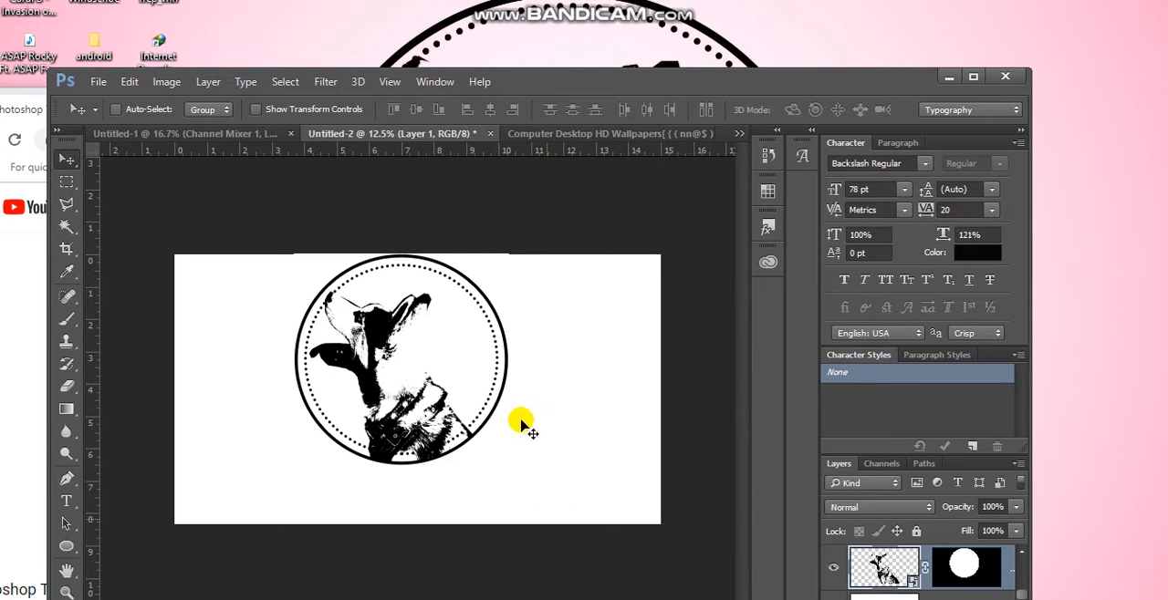
Select the Ellipse 1 copy, Ellipse 1 and masked dog layers and combine them into one layer group
{"action": "left_click_drag", "start_coordinate": [964, 567], "coordinate": [967, 529]}
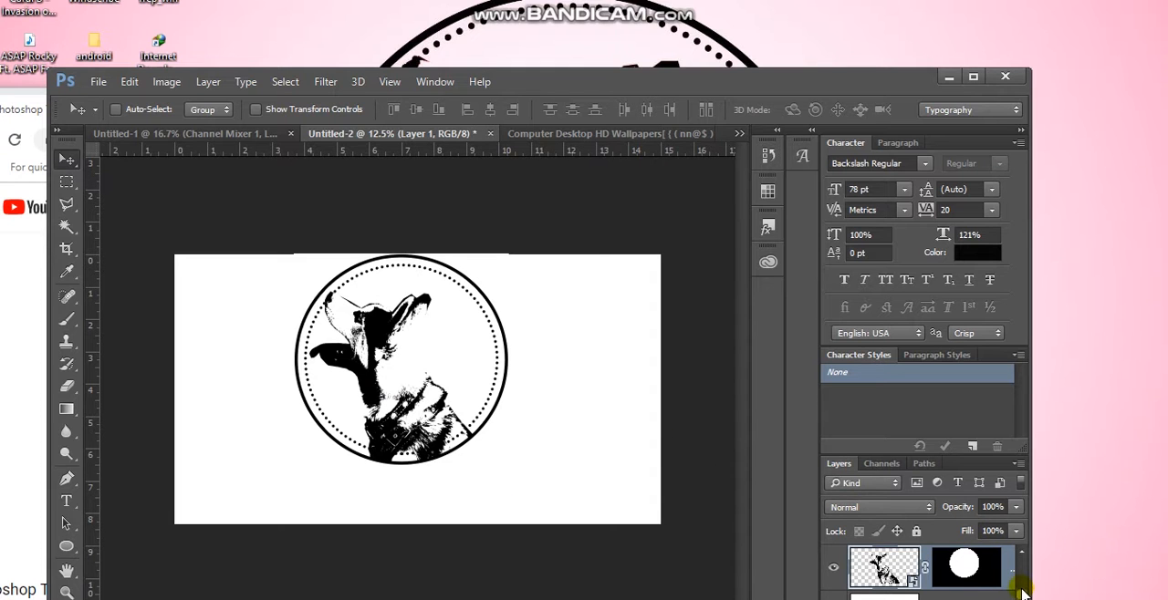
{"action": "left_click_drag", "start_coordinate": [1021, 591], "coordinate": [1022, 567]}
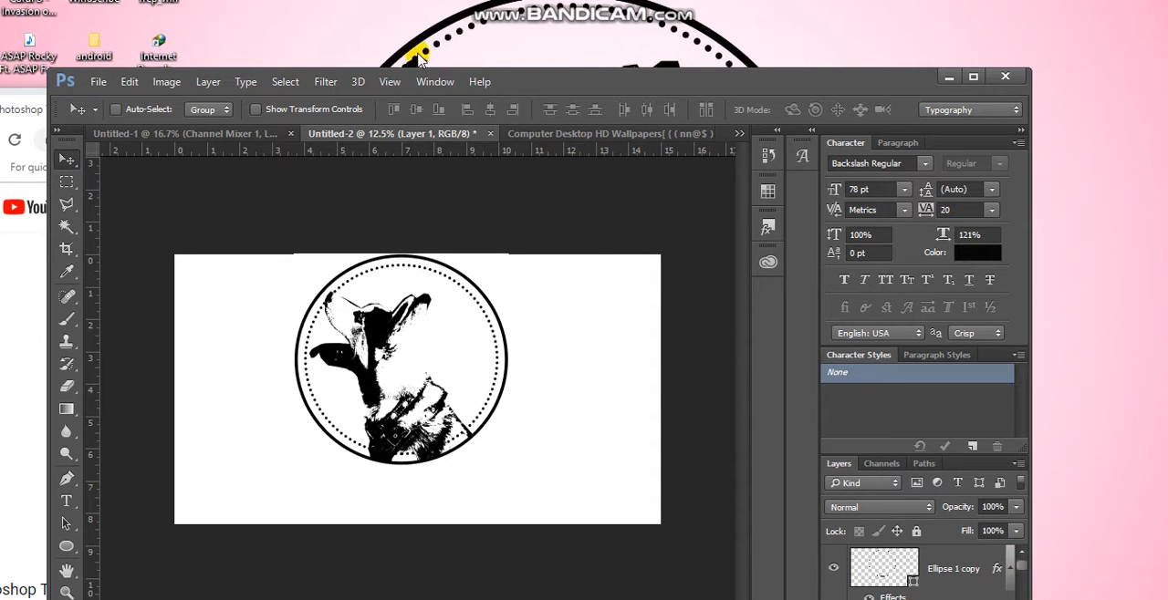
{"action": "left_click_drag", "start_coordinate": [540, 67], "coordinate": [594, 31]}
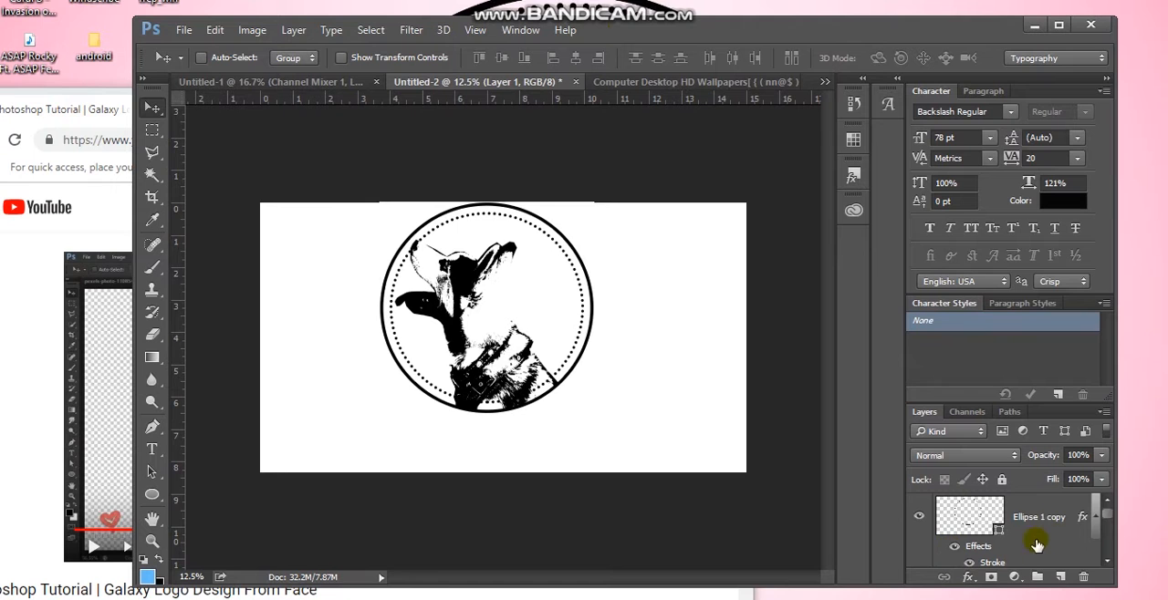
{"action": "left_click", "coordinate": [1045, 508]}
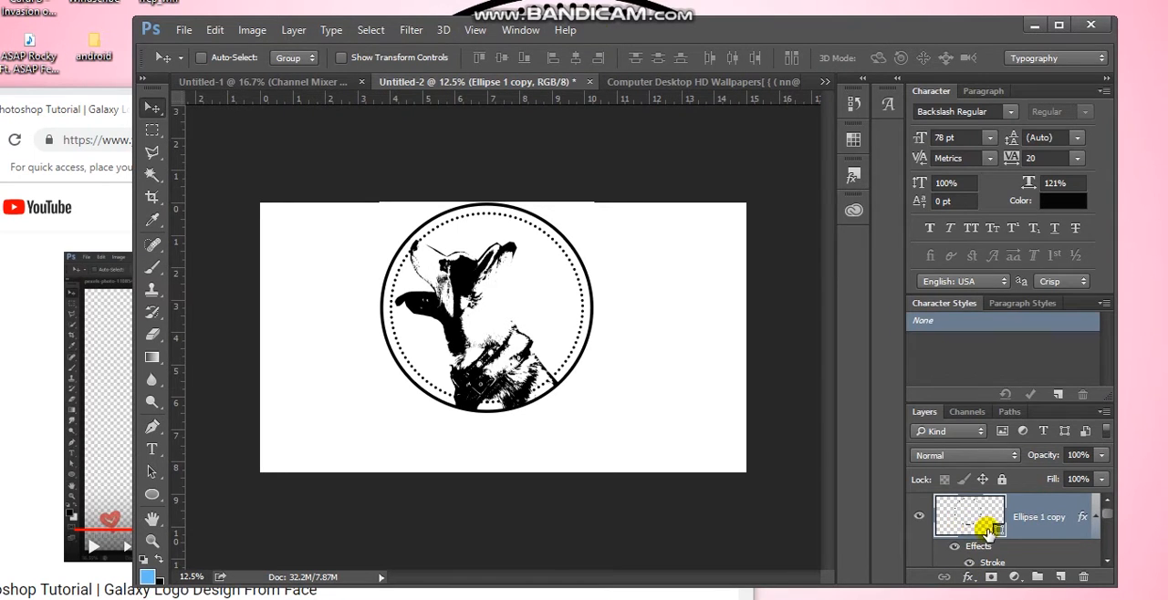
{"action": "left_click", "coordinate": [1105, 563]}
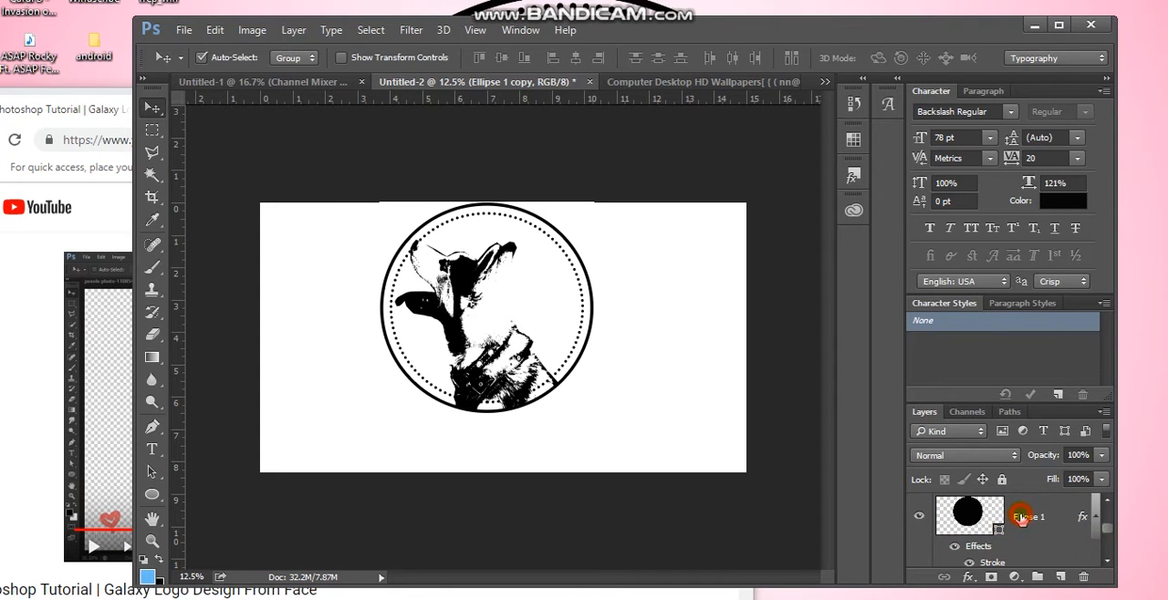
{"action": "left_click", "coordinate": [1021, 517]}
{"action": "left_click", "coordinate": [1106, 563]}
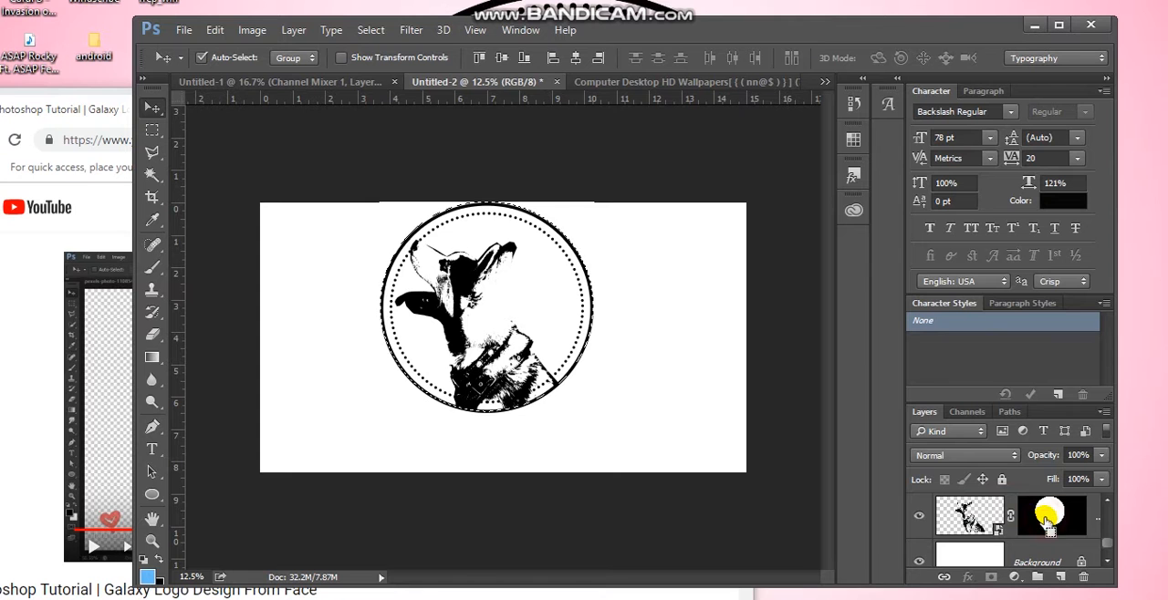
{"action": "left_click", "coordinate": [1093, 523]}
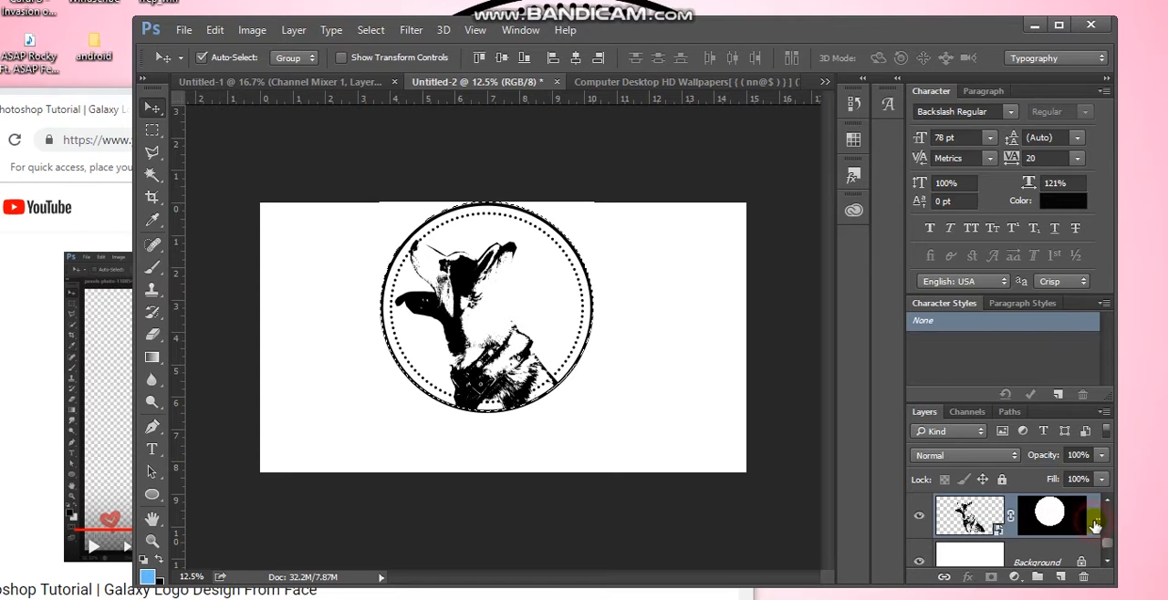
{"action": "scroll", "coordinate": [1004, 529], "scroll_direction": "up", "scroll_amount": 3}
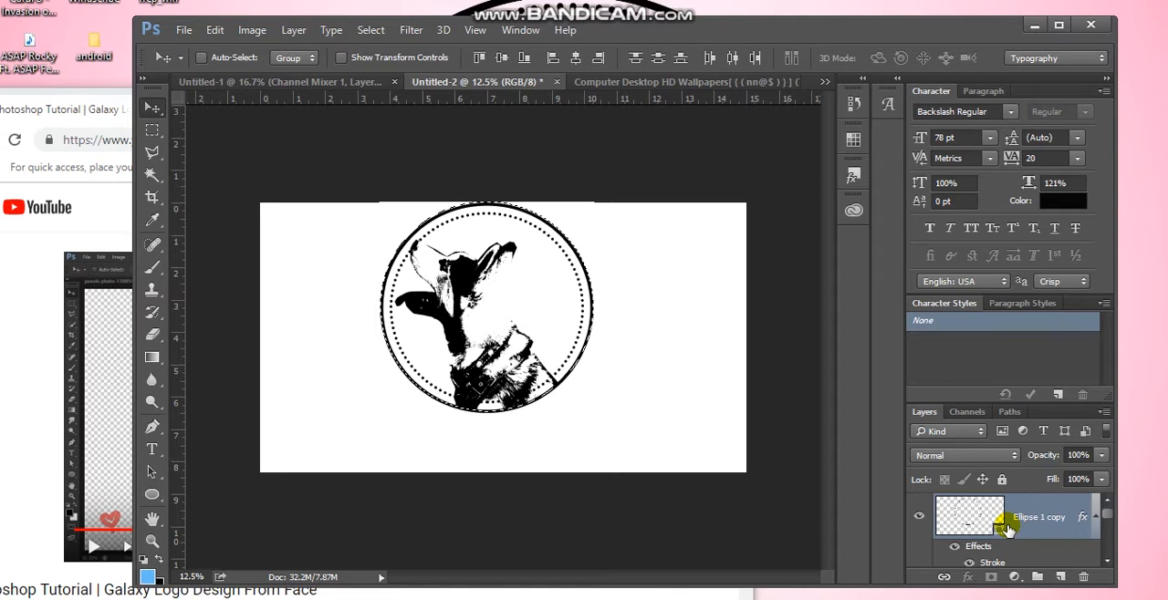
{"action": "key", "text": "ctrl+g"}
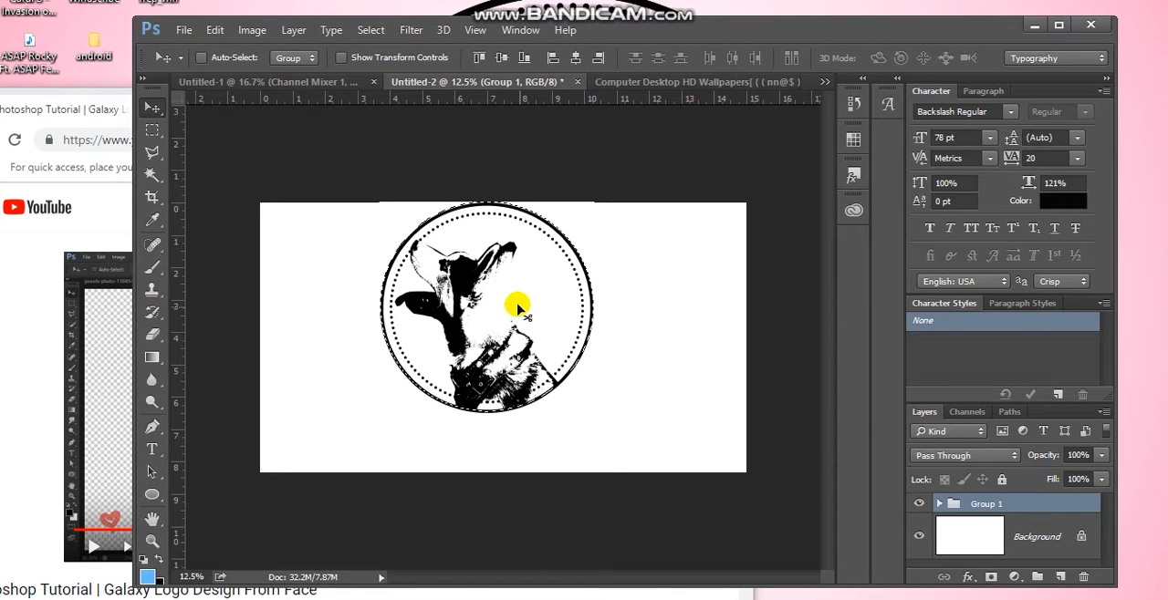
Move the badge group down and right so it is centred horizontally on the white canvas, just below its upper edge
{"action": "left_click_drag", "start_coordinate": [509, 304], "coordinate": [501, 326]}
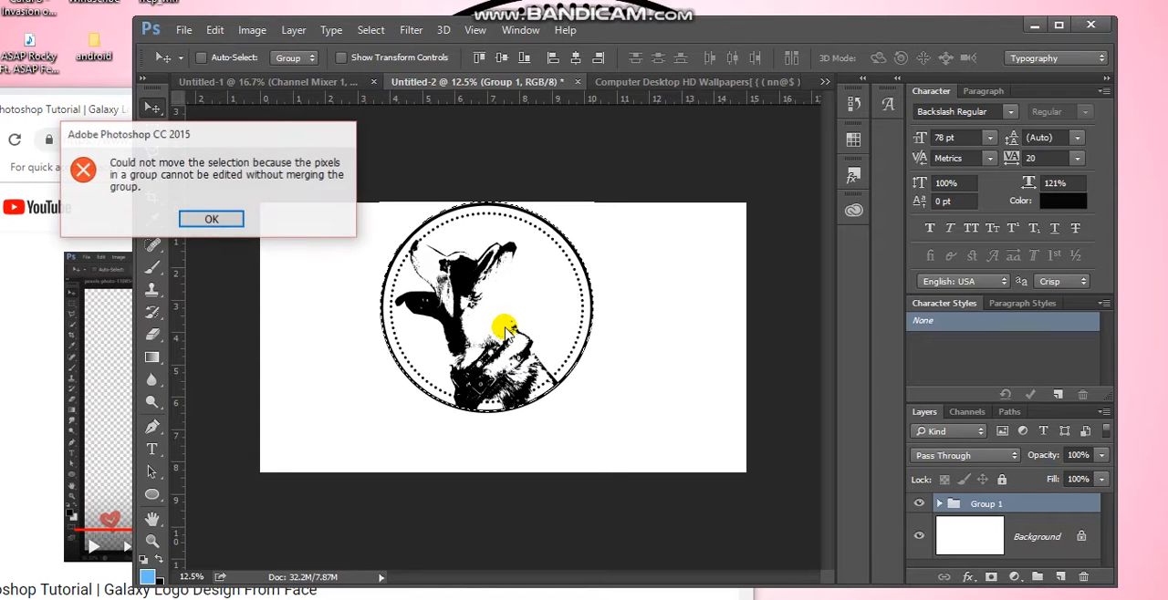
{"action": "left_click", "coordinate": [211, 220]}
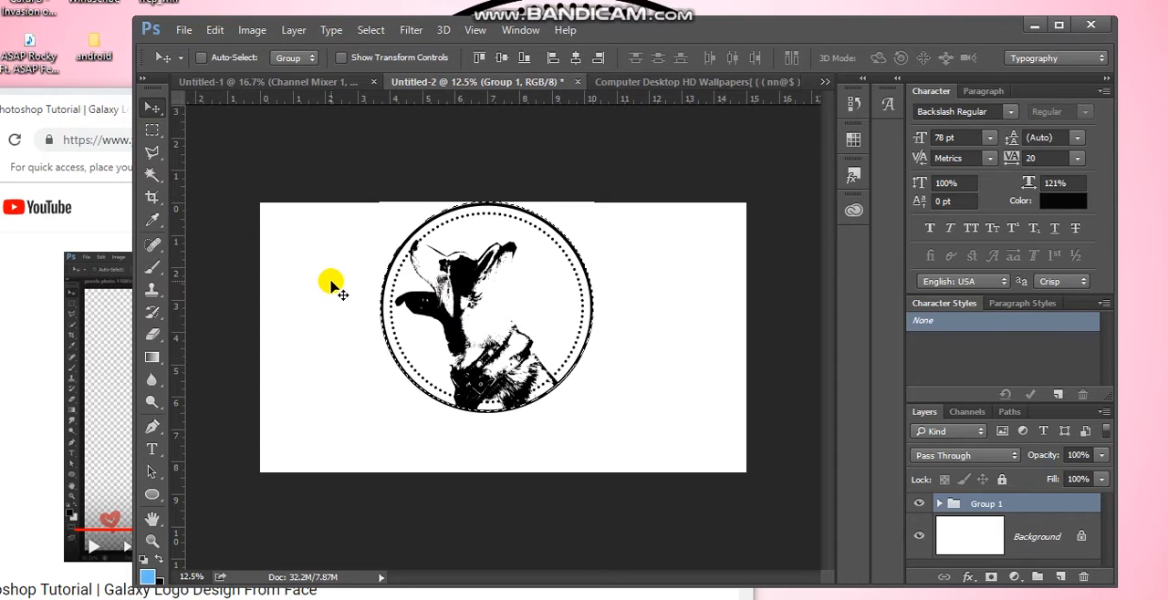
{"action": "left_click_drag", "start_coordinate": [328, 282], "coordinate": [339, 301]}
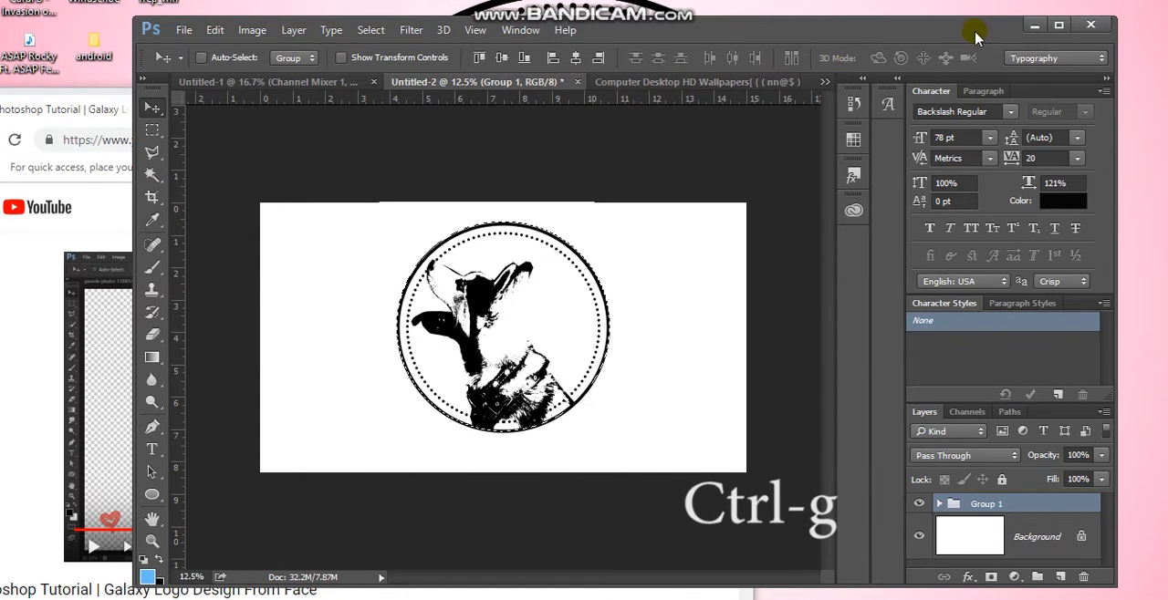
Add a new layer and write the caption "dog logo" below the badge in Backslash Regular, 78 pt
{"action": "left_click_drag", "start_coordinate": [973, 35], "coordinate": [911, 38]}
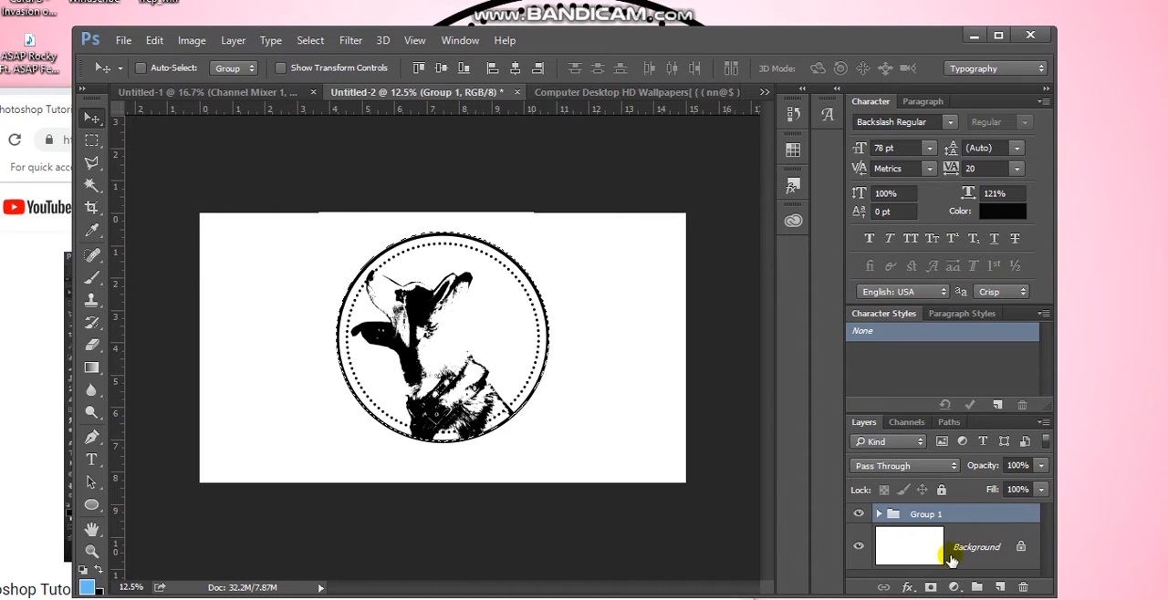
{"action": "left_click", "coordinate": [999, 587]}
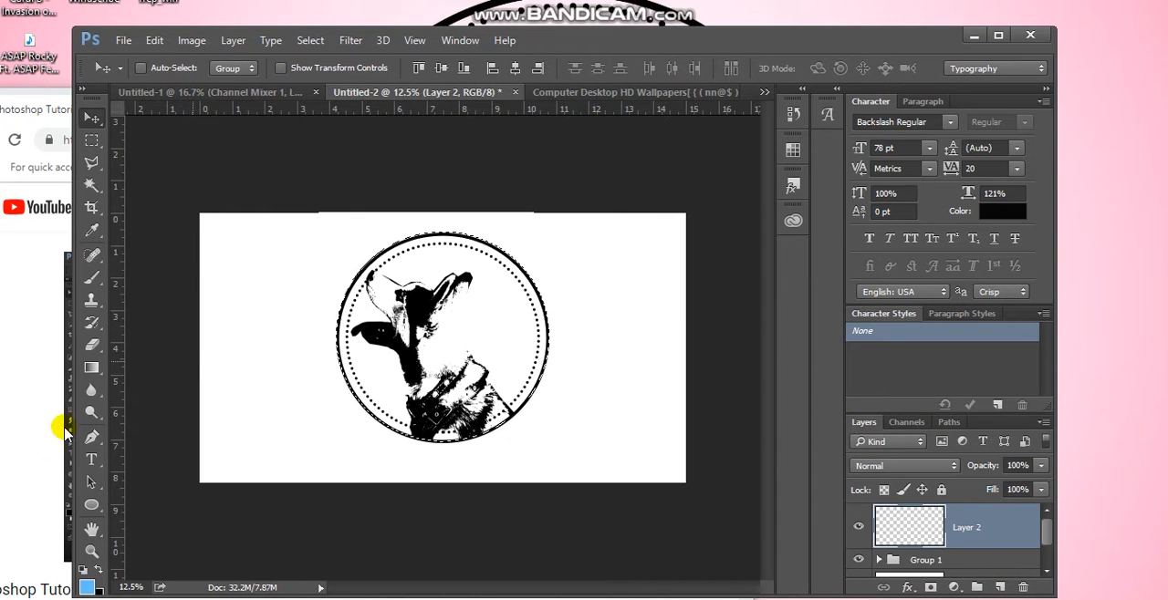
{"action": "left_click", "coordinate": [92, 460]}
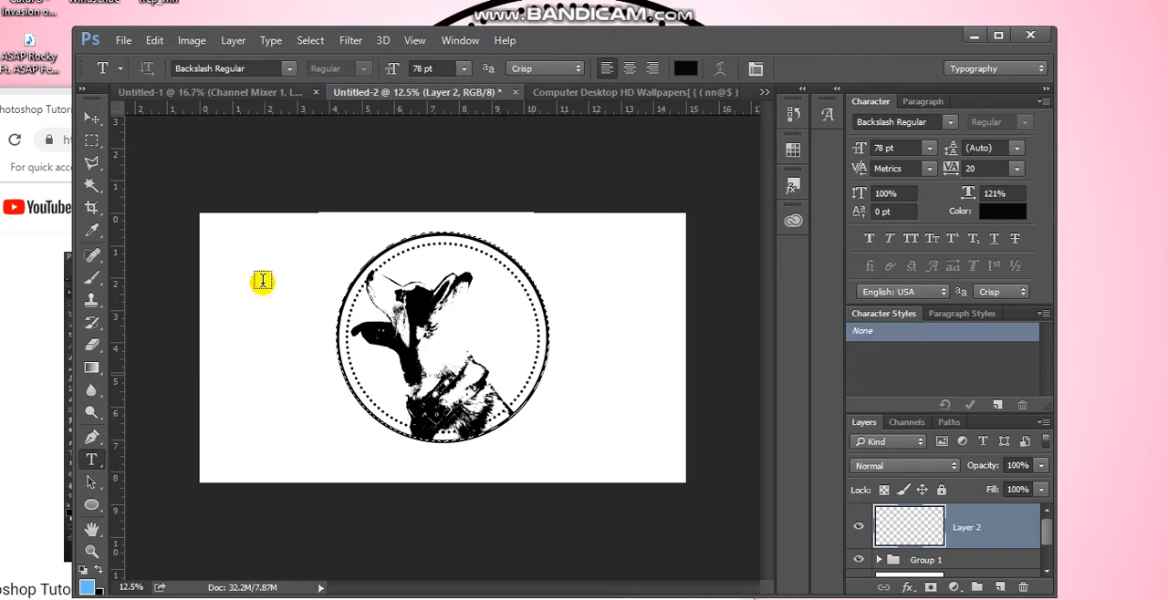
{"action": "left_click", "coordinate": [289, 71]}
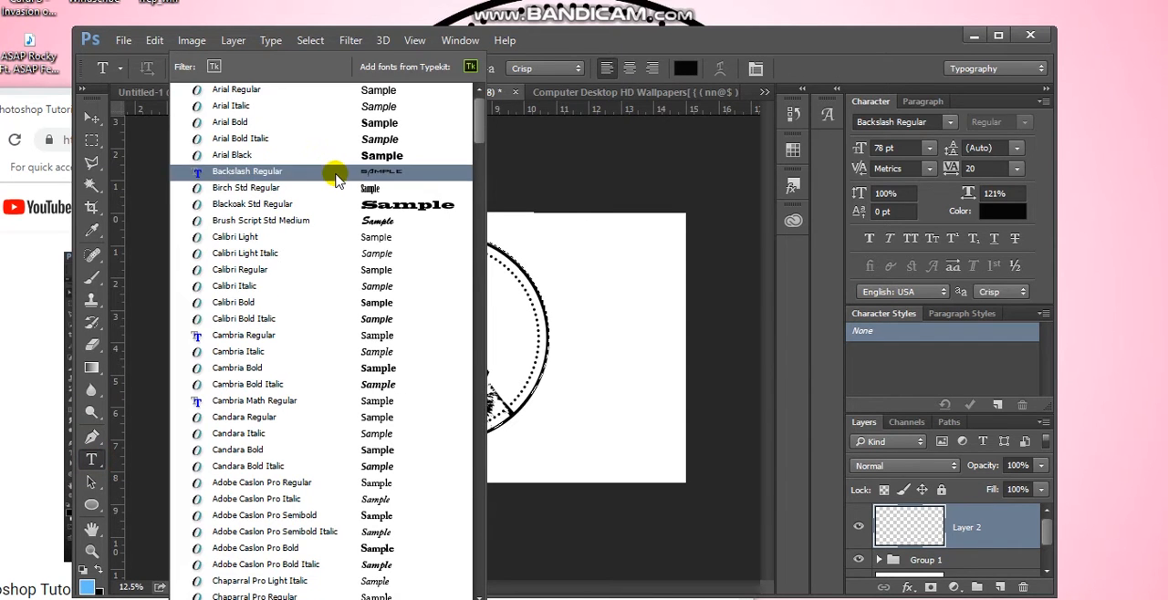
{"action": "left_click", "coordinate": [336, 179]}
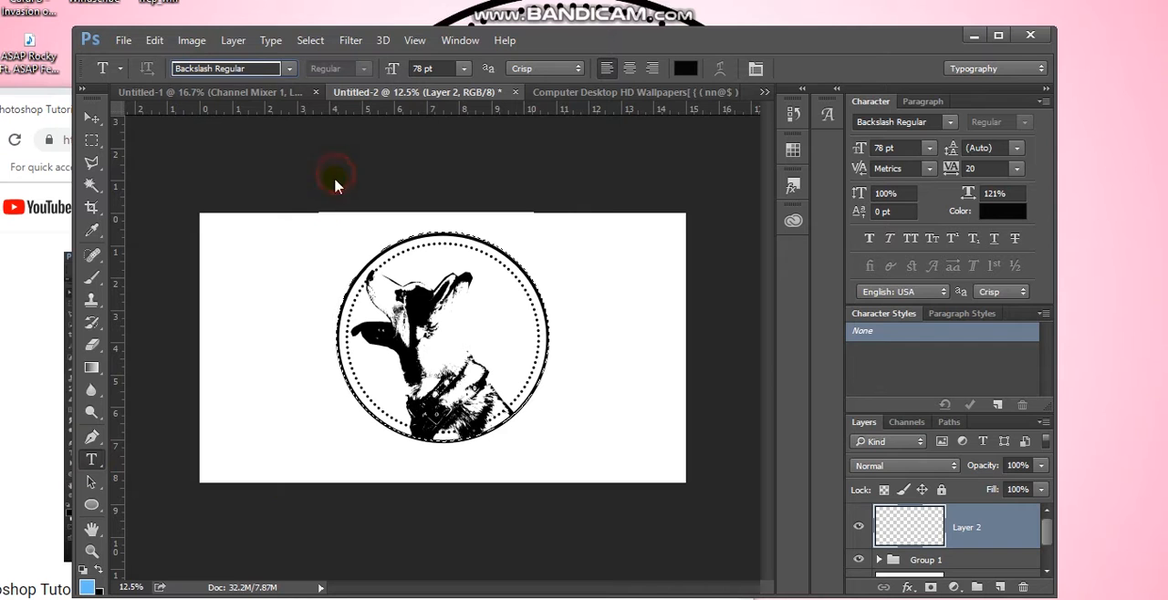
{"action": "left_click", "coordinate": [329, 463]}
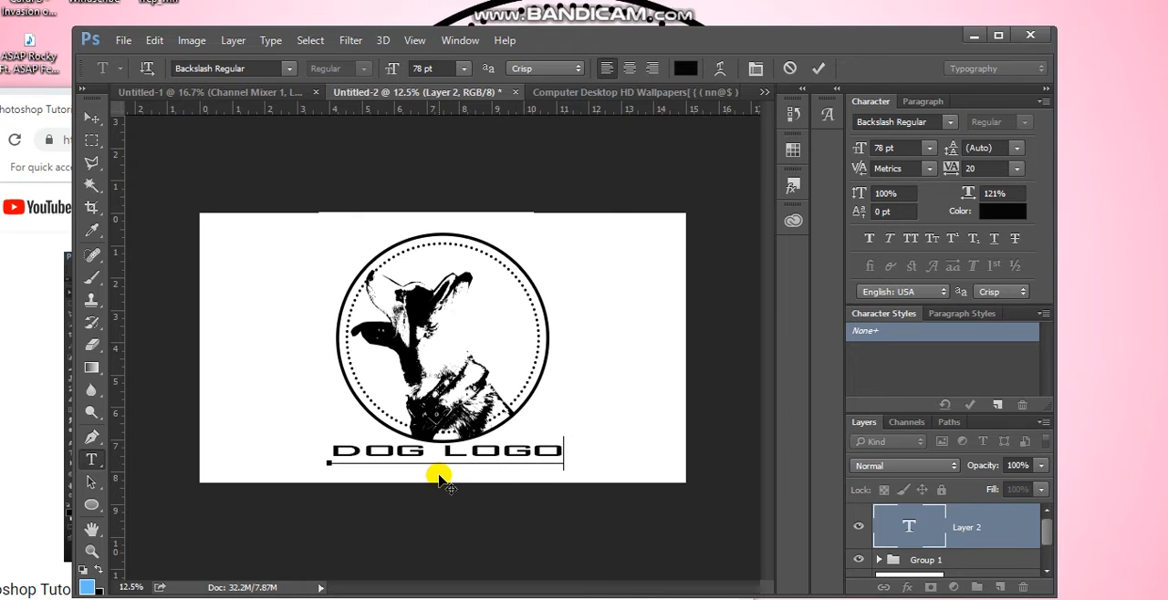
Shift the caption slightly down and left so it sits centred under the badge, and commit the text
{"action": "left_click_drag", "start_coordinate": [439, 476], "coordinate": [431, 484]}
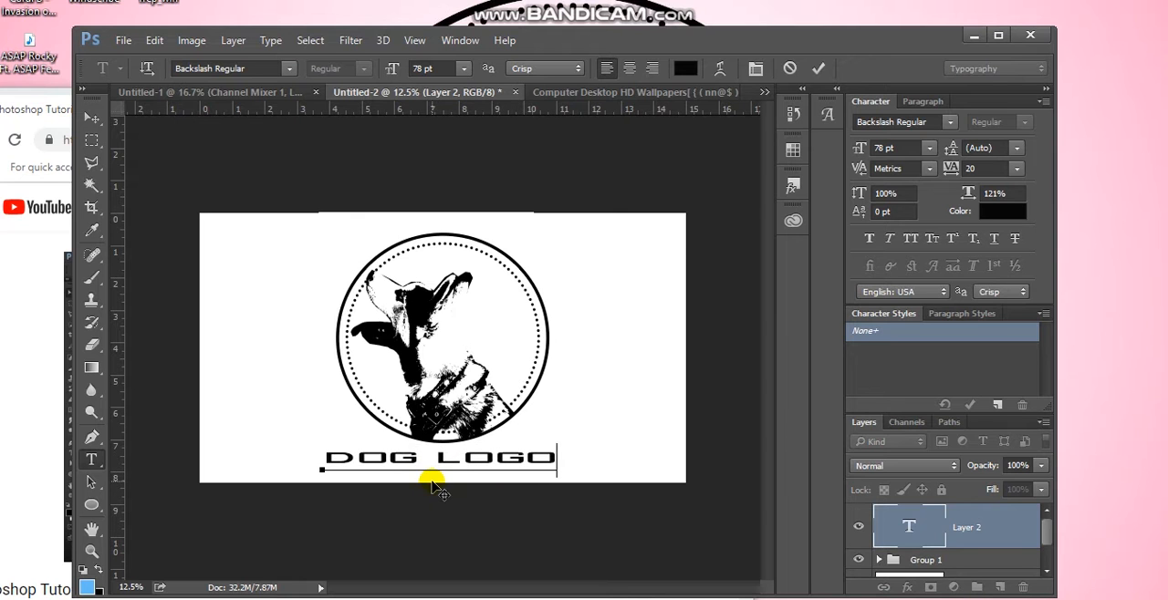
{"action": "left_click_drag", "start_coordinate": [550, 43], "coordinate": [368, 39]}
{"action": "left_click_drag", "start_coordinate": [490, 59], "coordinate": [319, 57]}
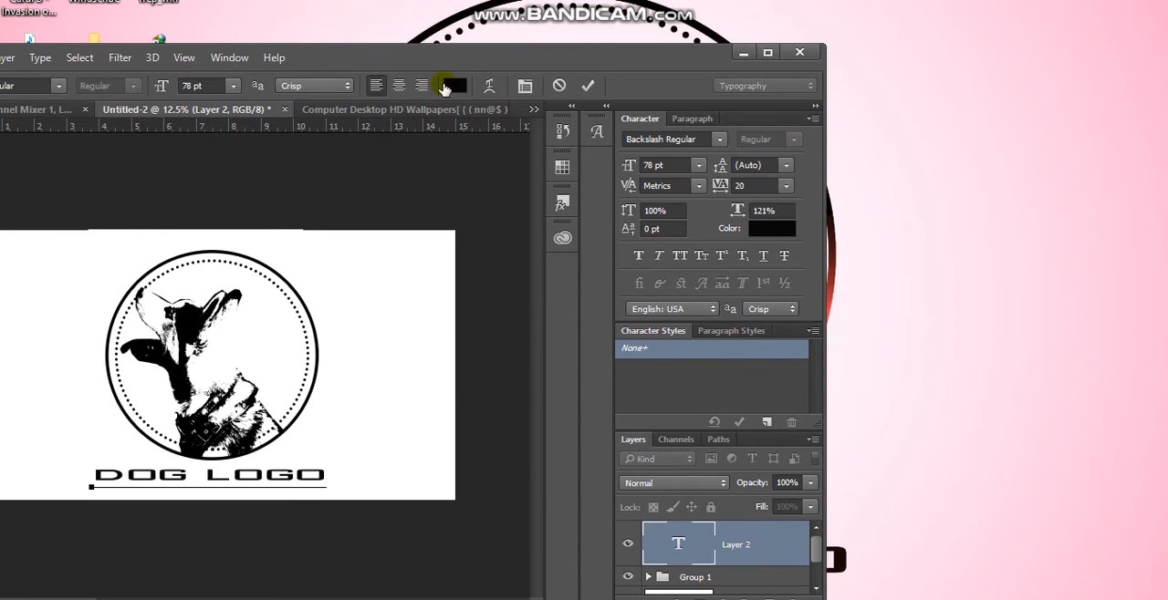
{"action": "left_click", "coordinate": [587, 84]}
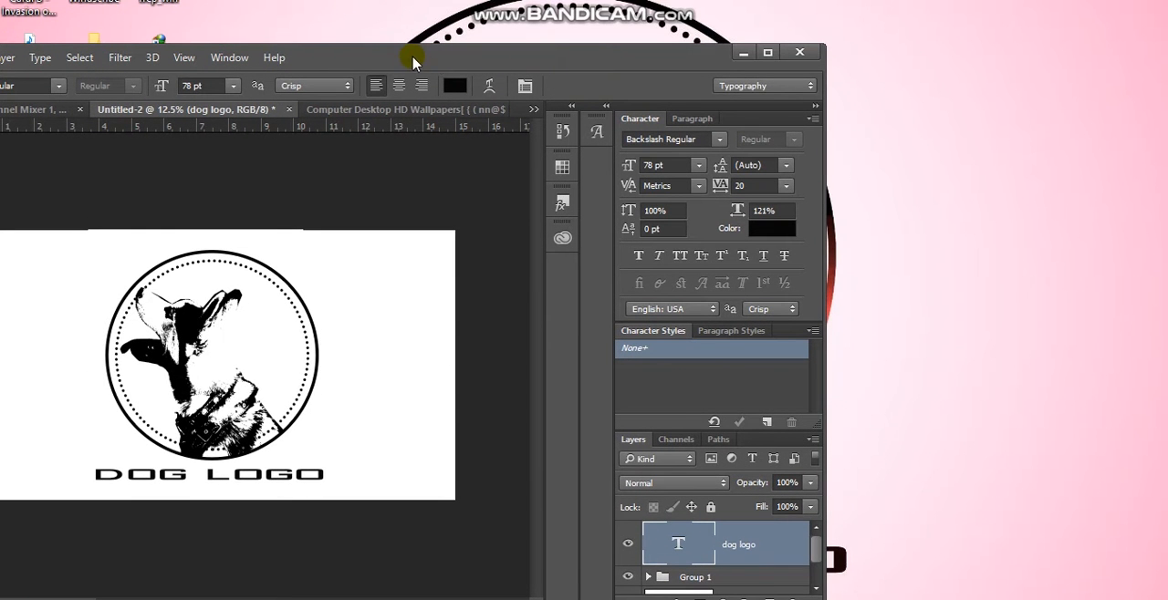
{"action": "left_click_drag", "start_coordinate": [392, 57], "coordinate": [620, 35]}
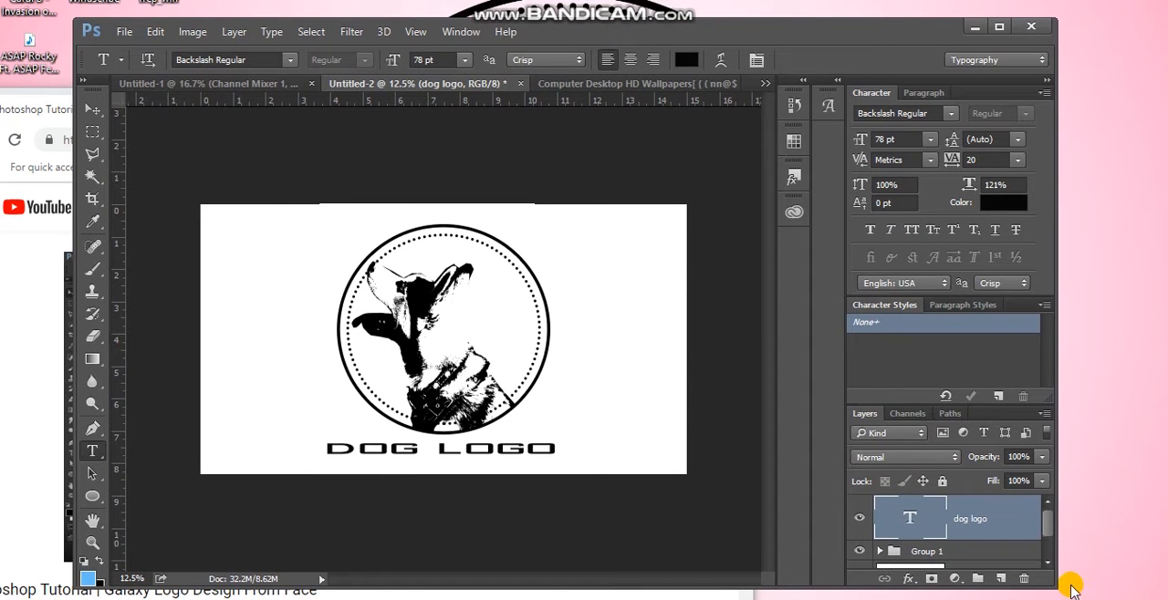
Select the Background layer at the base of the layer stack
{"action": "left_click_drag", "start_coordinate": [1048, 526], "coordinate": [1052, 591]}
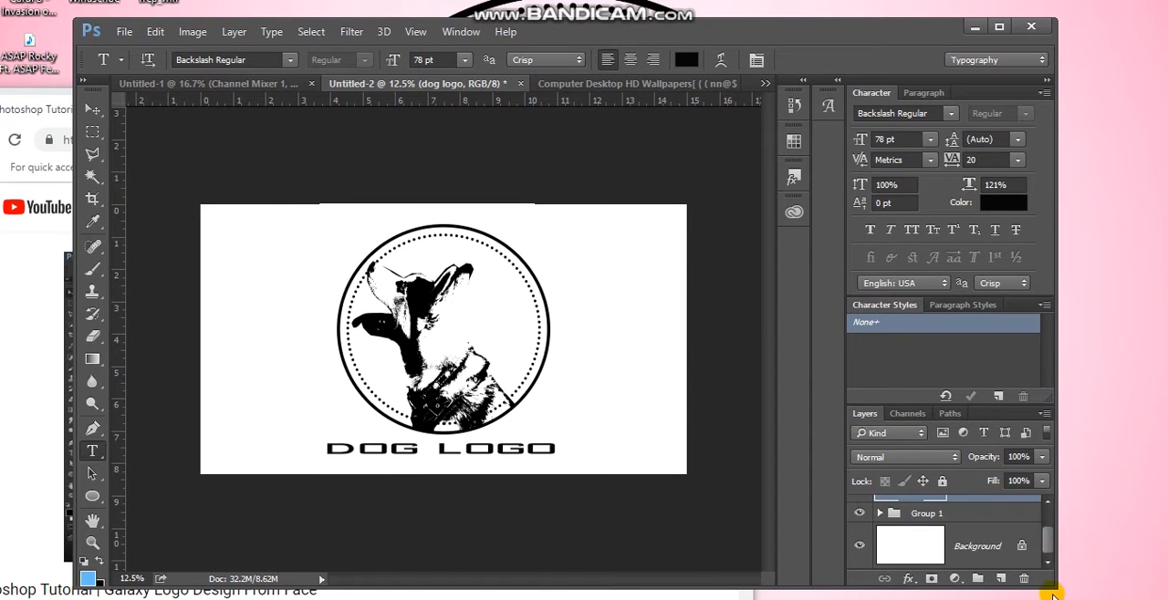
{"action": "left_click", "coordinate": [957, 552]}
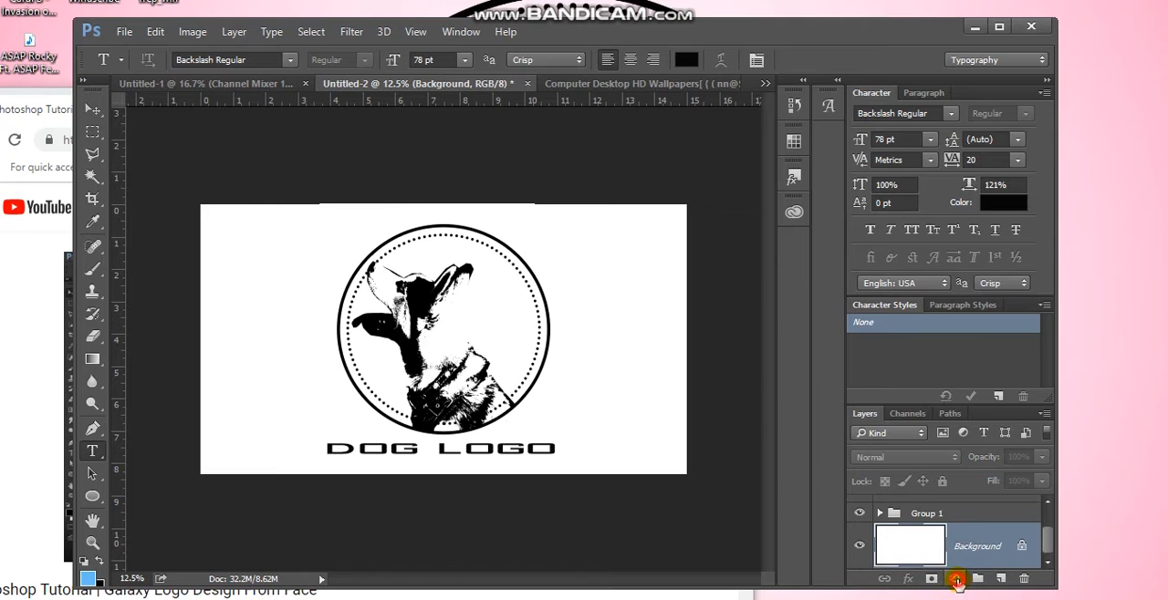
{"action": "left_click", "coordinate": [956, 579]}
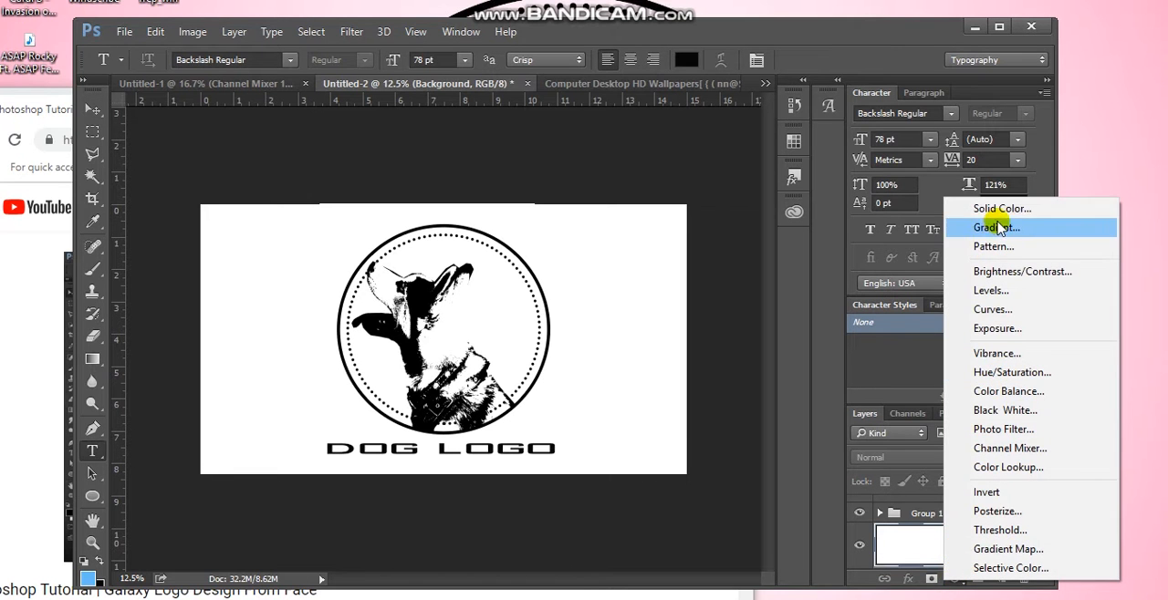
{"action": "left_click", "coordinate": [998, 216]}
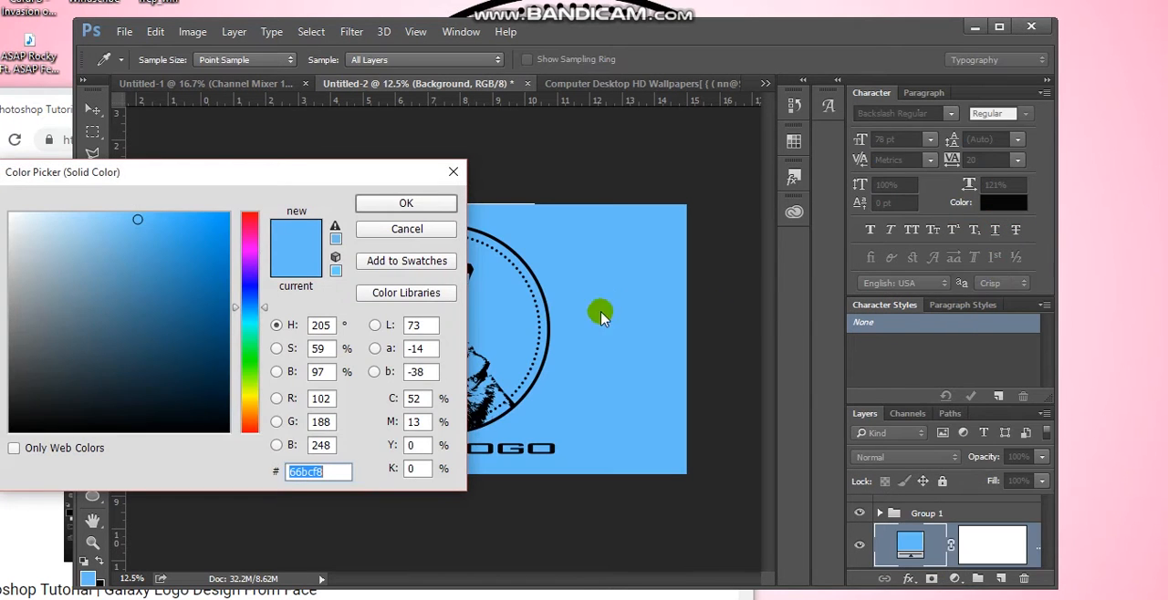
{"action": "left_click", "coordinate": [455, 176]}
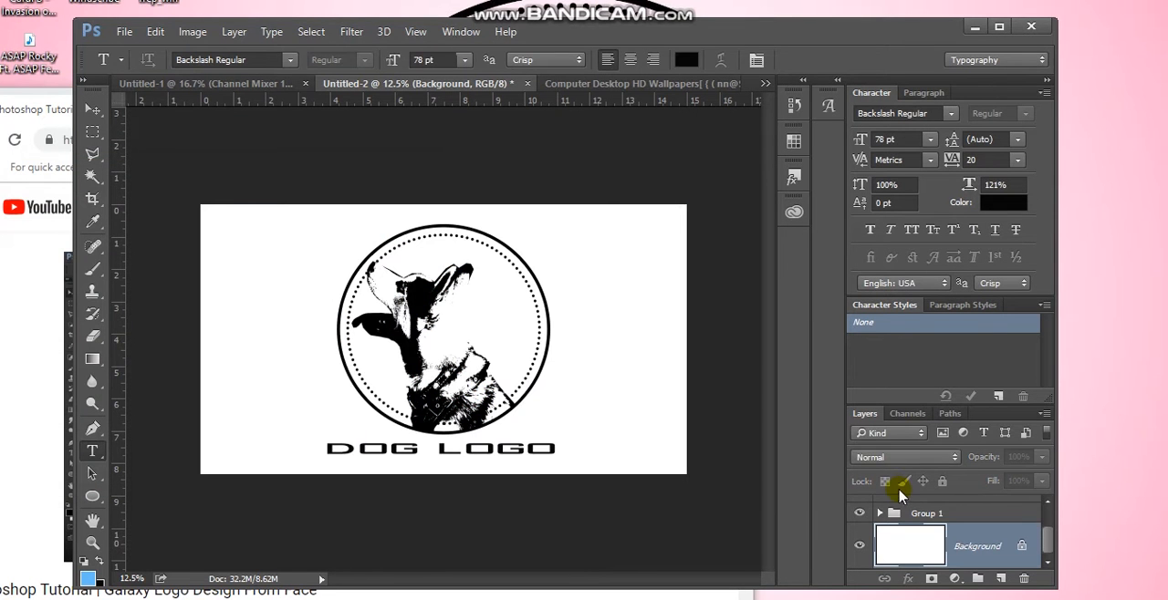
Add a blue gradient fill layer above the Background with Radial style, Reverse on and an enlarged scale for a wide light centre
{"action": "left_click", "coordinate": [954, 578]}
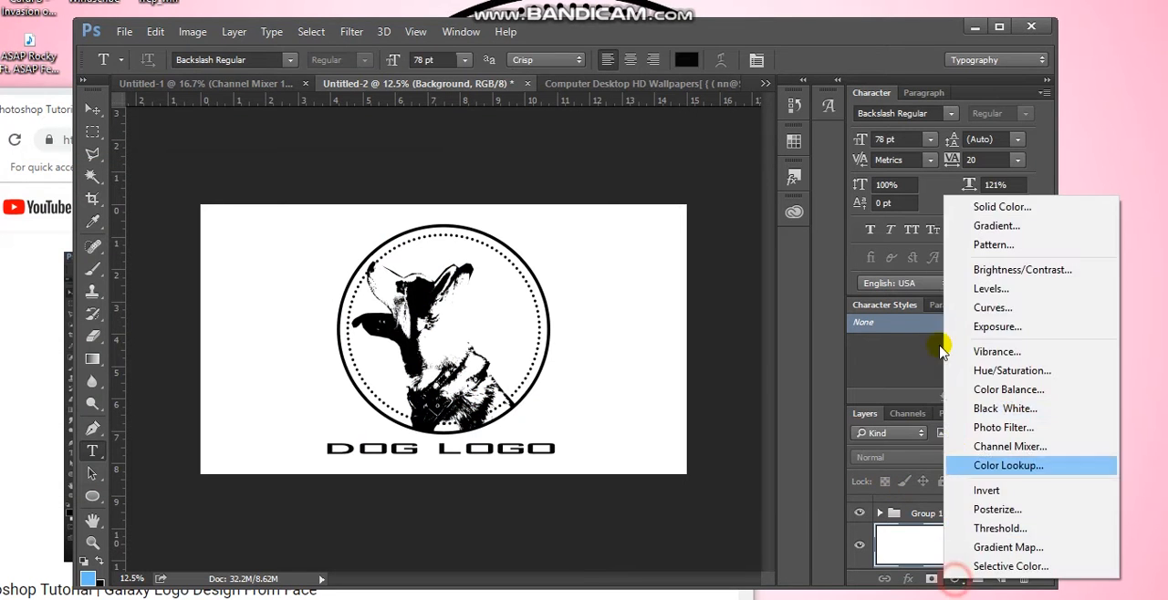
{"action": "left_click", "coordinate": [999, 227]}
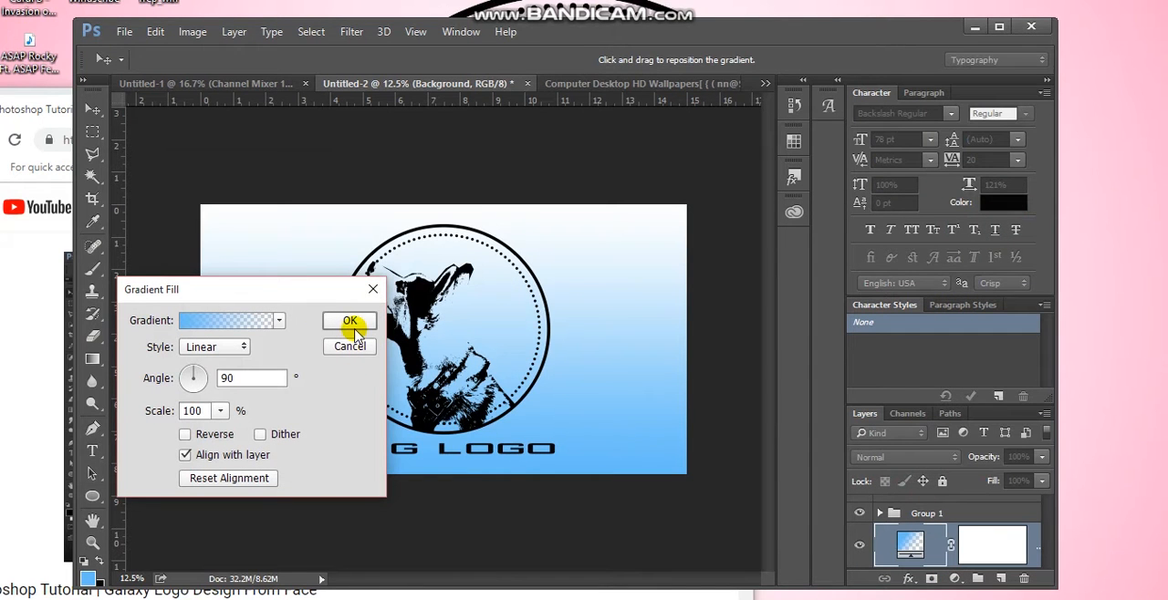
{"action": "left_click", "coordinate": [218, 348]}
{"action": "left_click", "coordinate": [215, 368]}
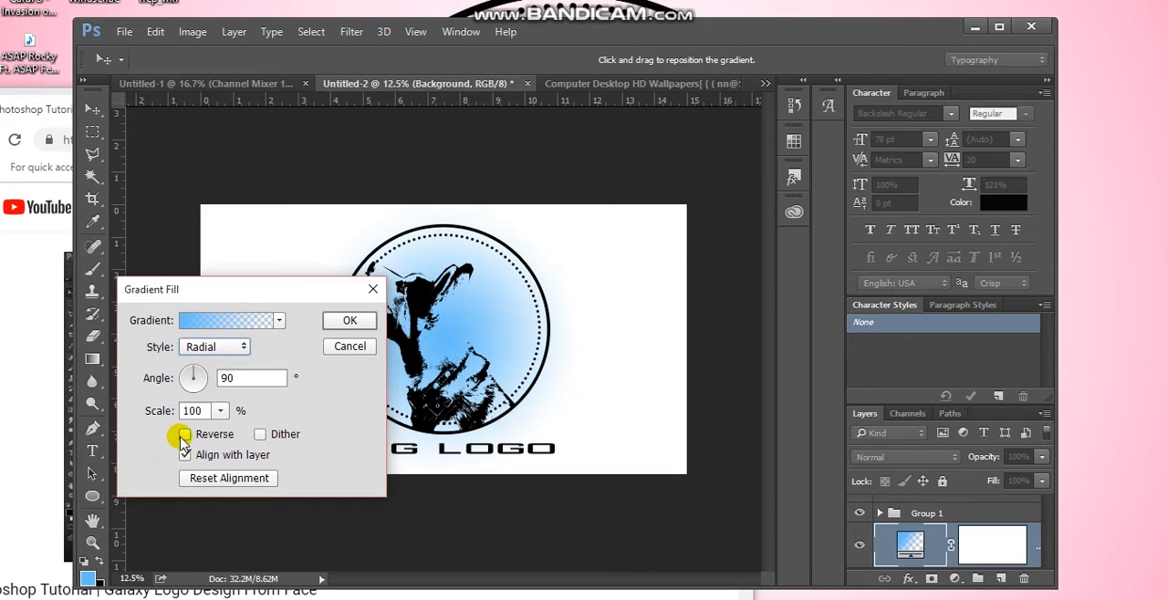
{"action": "left_click", "coordinate": [183, 437]}
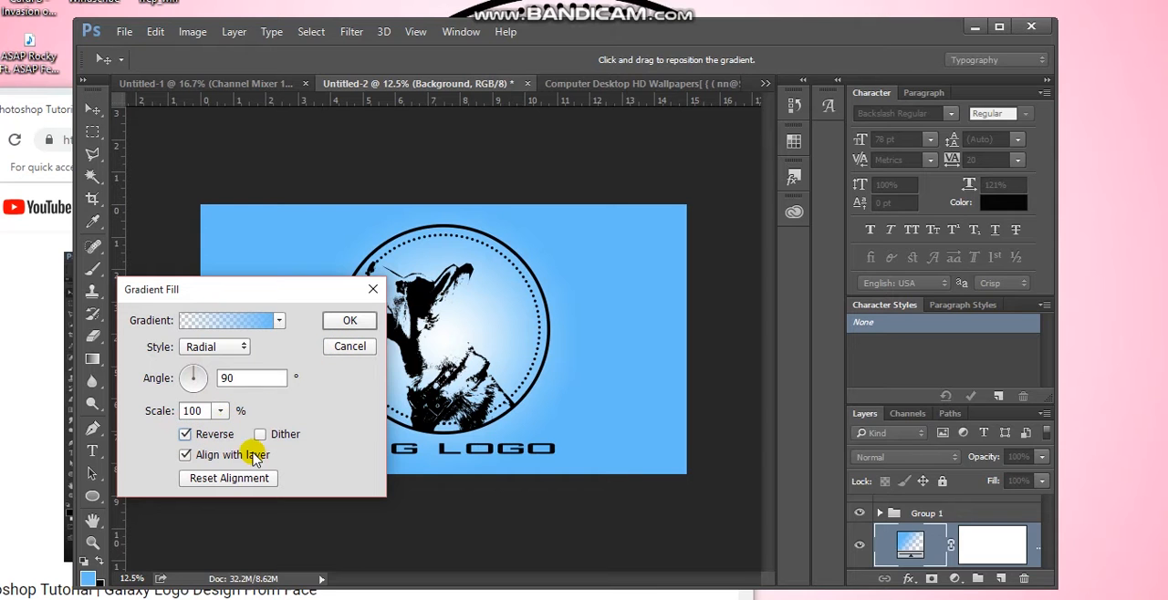
{"action": "left_click", "coordinate": [222, 411]}
{"action": "mouse_move", "coordinate": [223, 434]}
{"action": "left_mouse_down"}
{"action": "mouse_move", "coordinate": [255, 431]}
{"action": "mouse_move", "coordinate": [240, 439]}
{"action": "left_mouse_up"}
{"action": "left_click", "coordinate": [349, 320]}
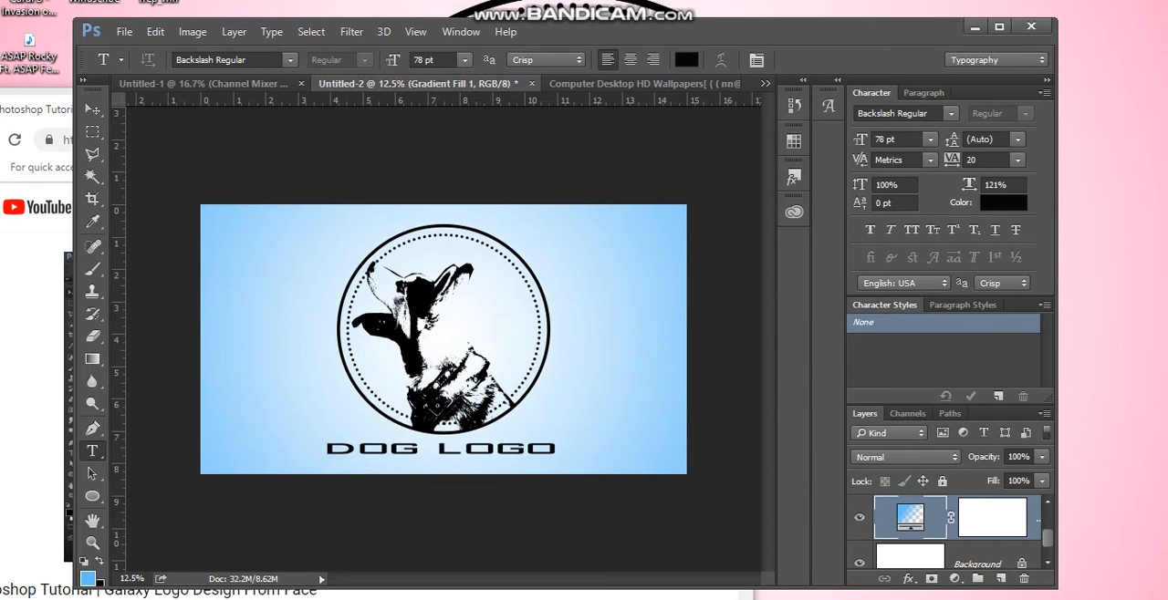
Select the dog logo text layer and switch to the Computer Desktop HD Wallpapers (76) document
{"action": "scroll", "coordinate": [949, 530], "scroll_direction": "up", "scroll_amount": 2}
{"action": "left_click", "coordinate": [963, 517]}
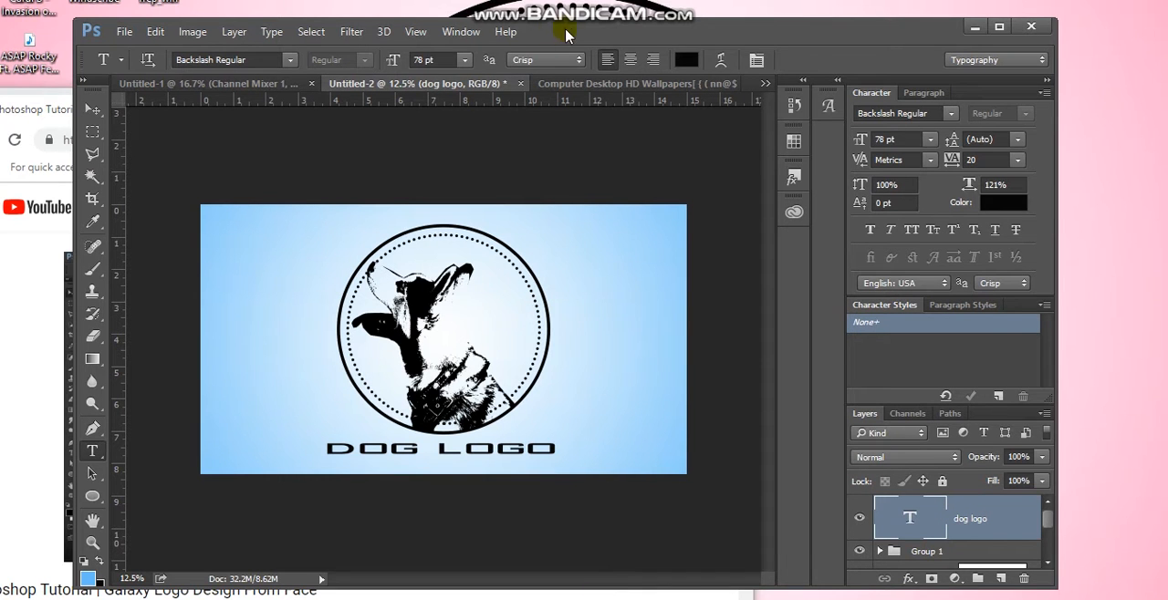
{"action": "left_click_drag", "start_coordinate": [573, 34], "coordinate": [472, 73]}
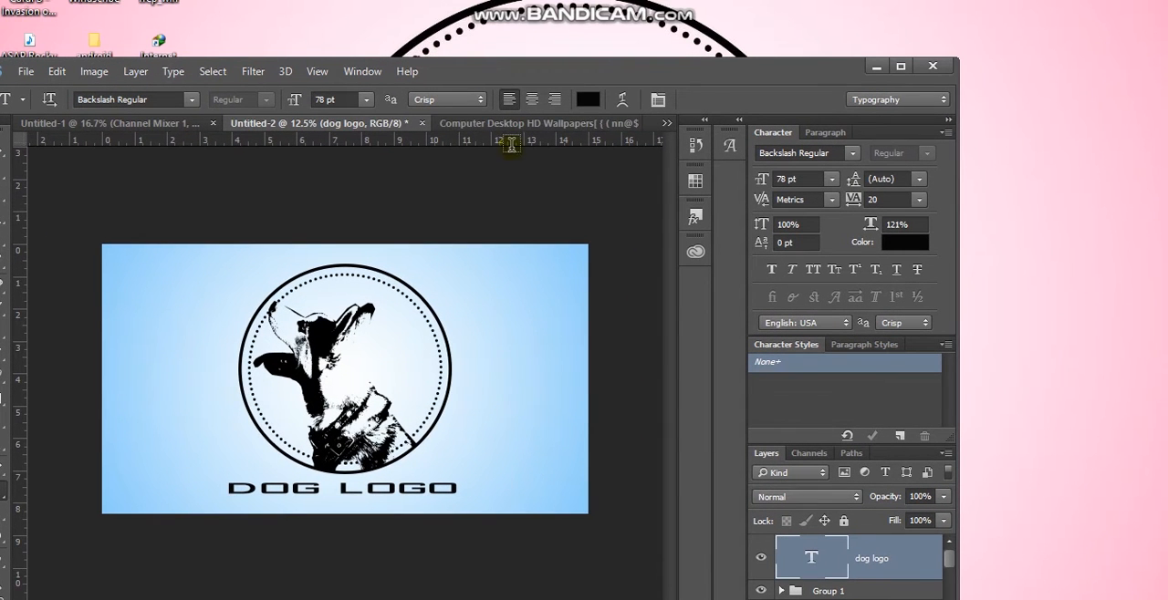
{"action": "left_click", "coordinate": [507, 126]}
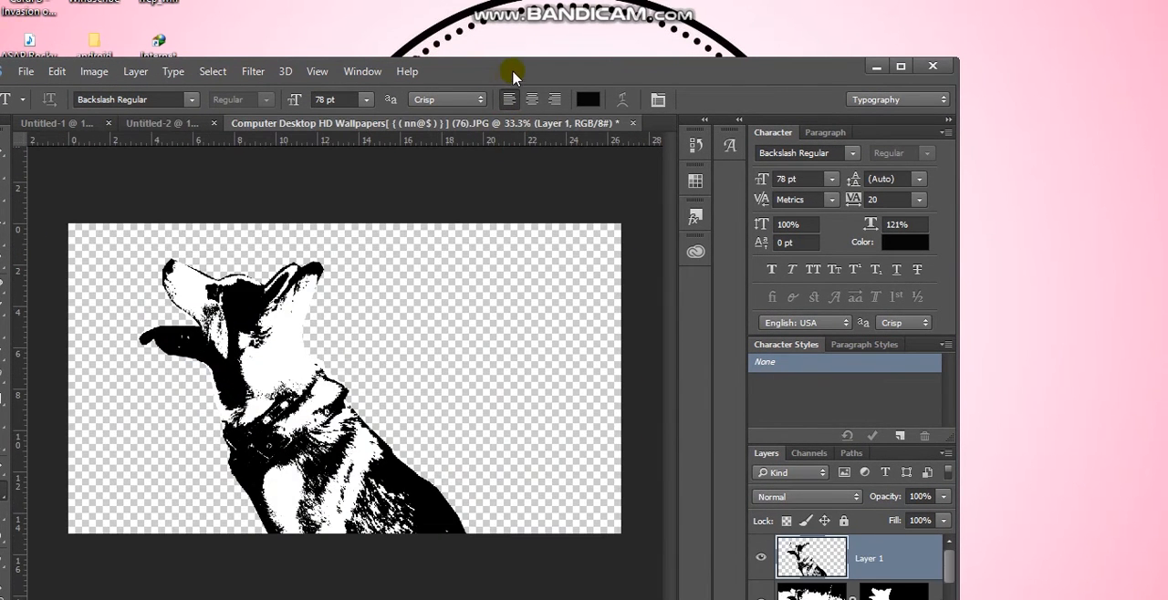
{"action": "left_click_drag", "start_coordinate": [509, 73], "coordinate": [607, 106]}
{"action": "left_click_drag", "start_coordinate": [492, 100], "coordinate": [379, 98]}
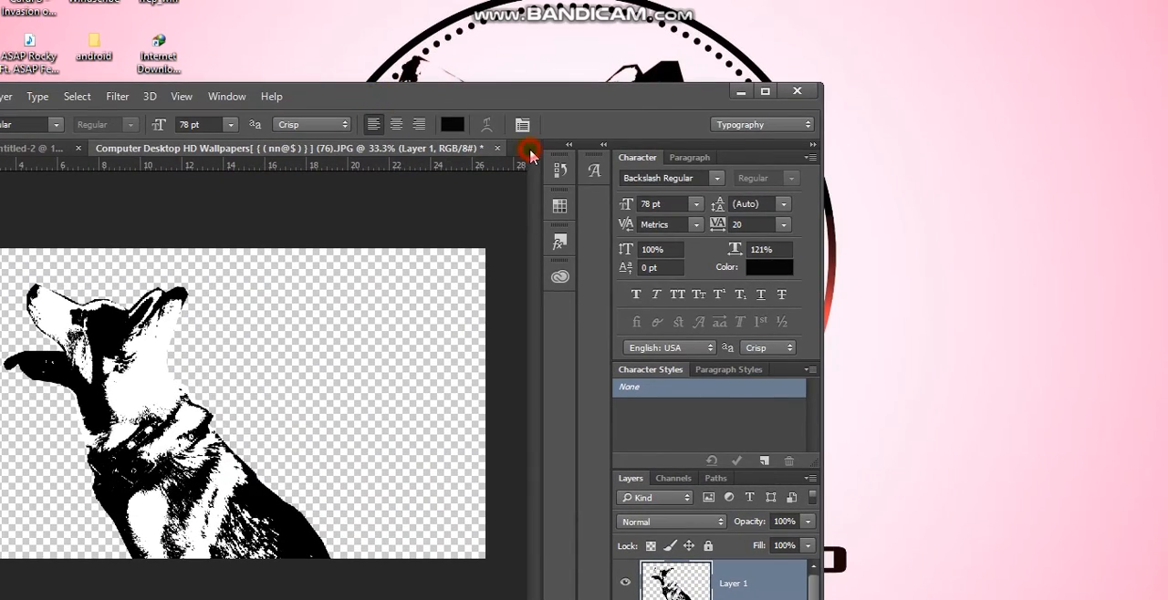
{"action": "left_click_drag", "start_coordinate": [504, 97], "coordinate": [711, 55]}
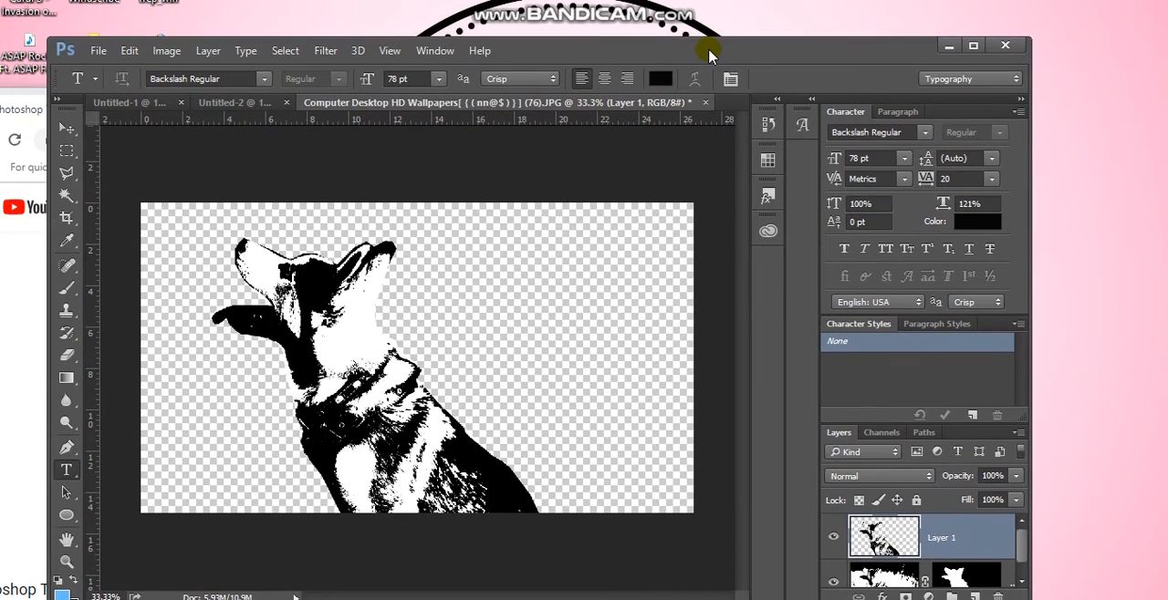
Open the mountain_ridge_monochrome-wallpaper-1024x768 image from the Desktop HD Wallpapers folder
{"action": "left_click", "coordinate": [99, 52]}
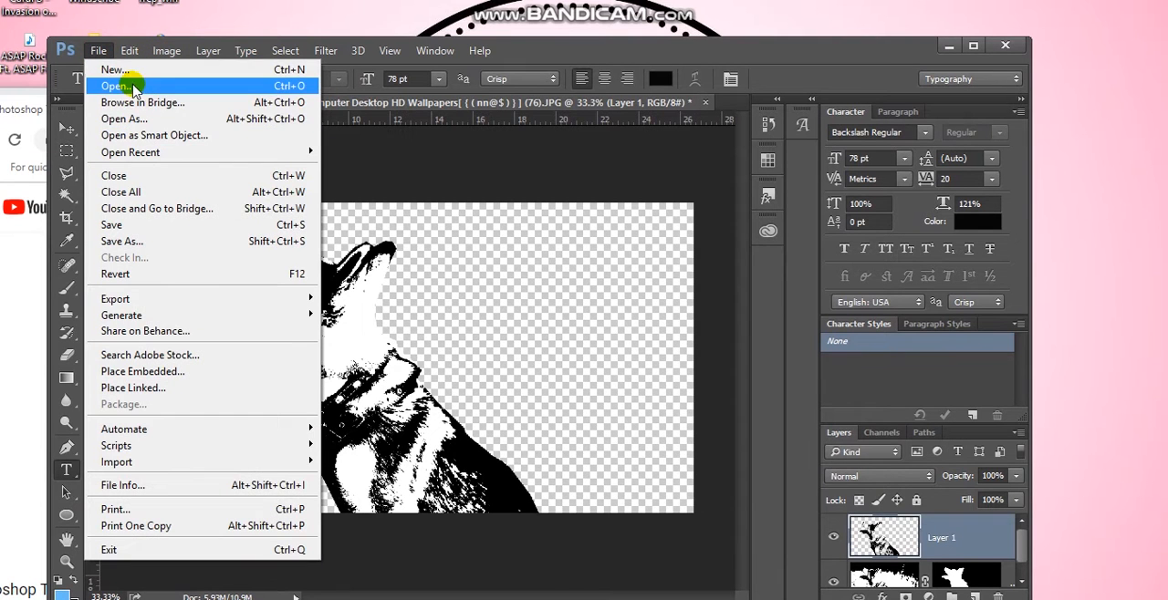
{"action": "left_click", "coordinate": [133, 86]}
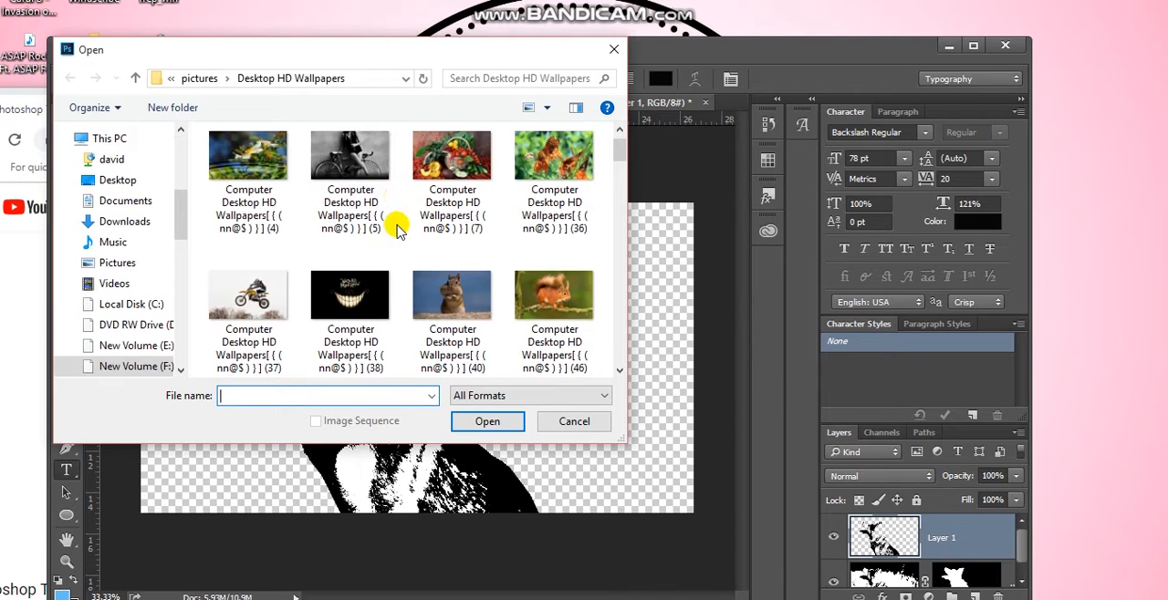
{"action": "scroll", "coordinate": [397, 228], "scroll_direction": "down", "scroll_amount": 20}
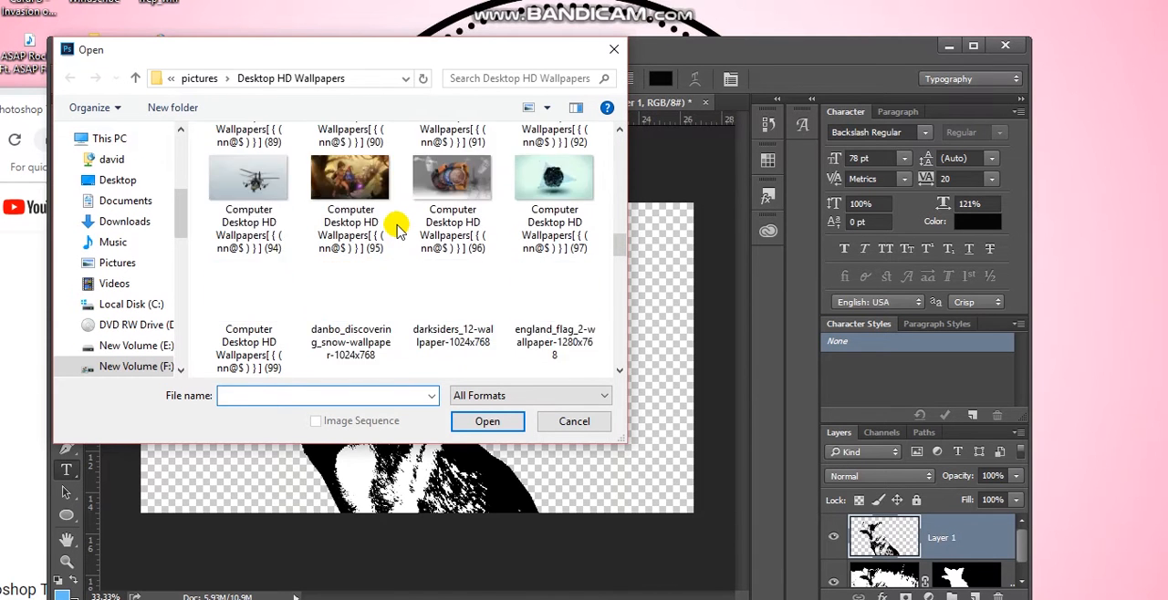
{"action": "scroll", "coordinate": [397, 228], "scroll_direction": "down", "scroll_amount": 6}
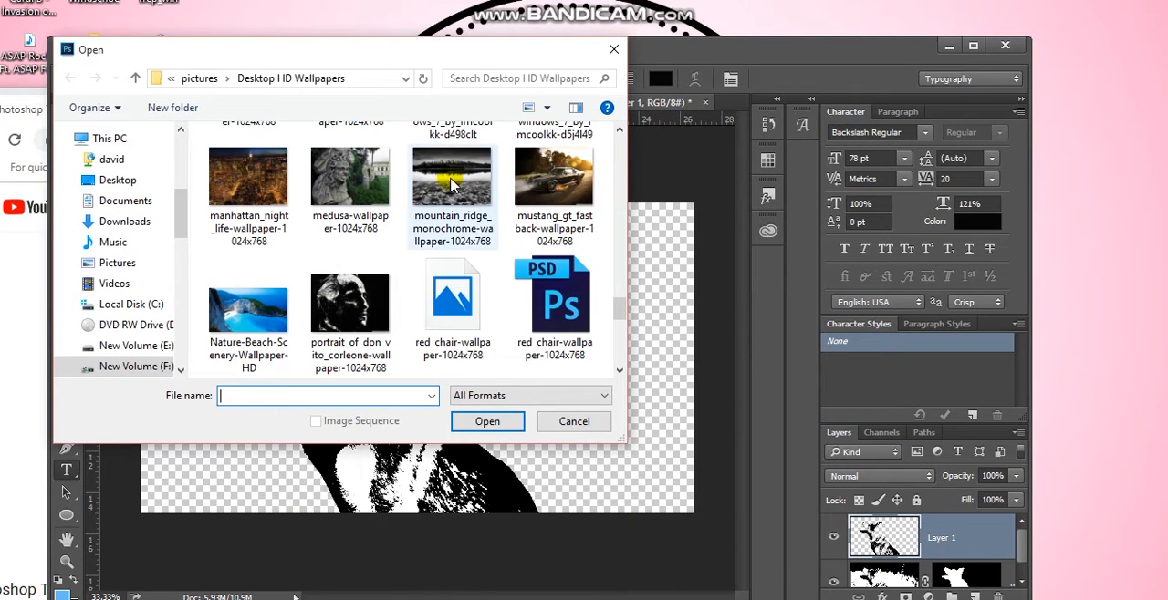
{"action": "left_click", "coordinate": [449, 187]}
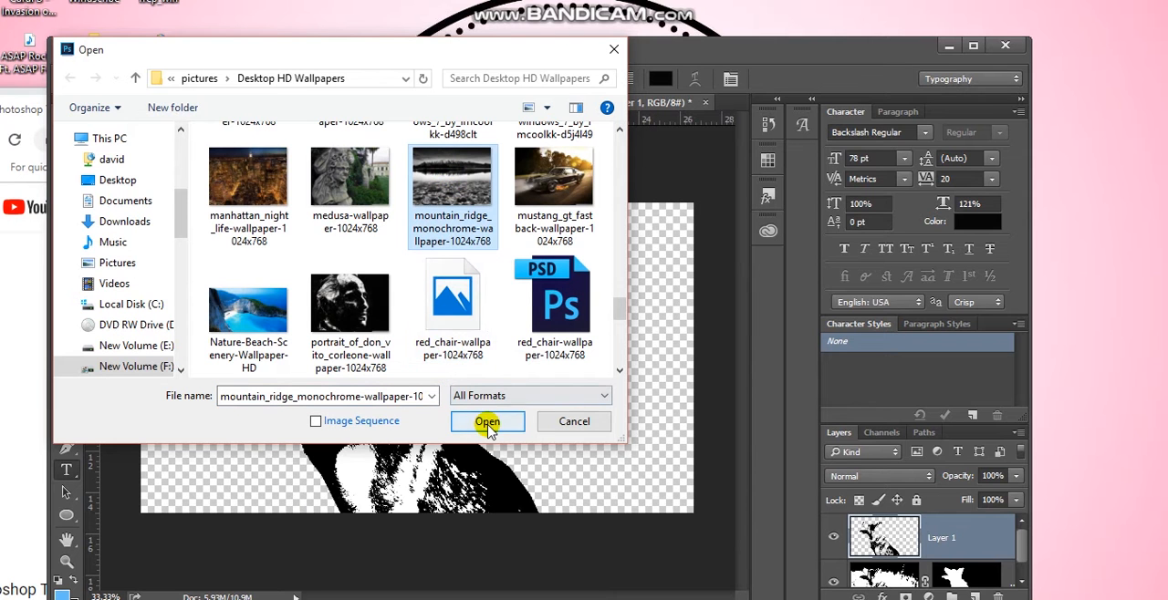
{"action": "left_click", "coordinate": [488, 423]}
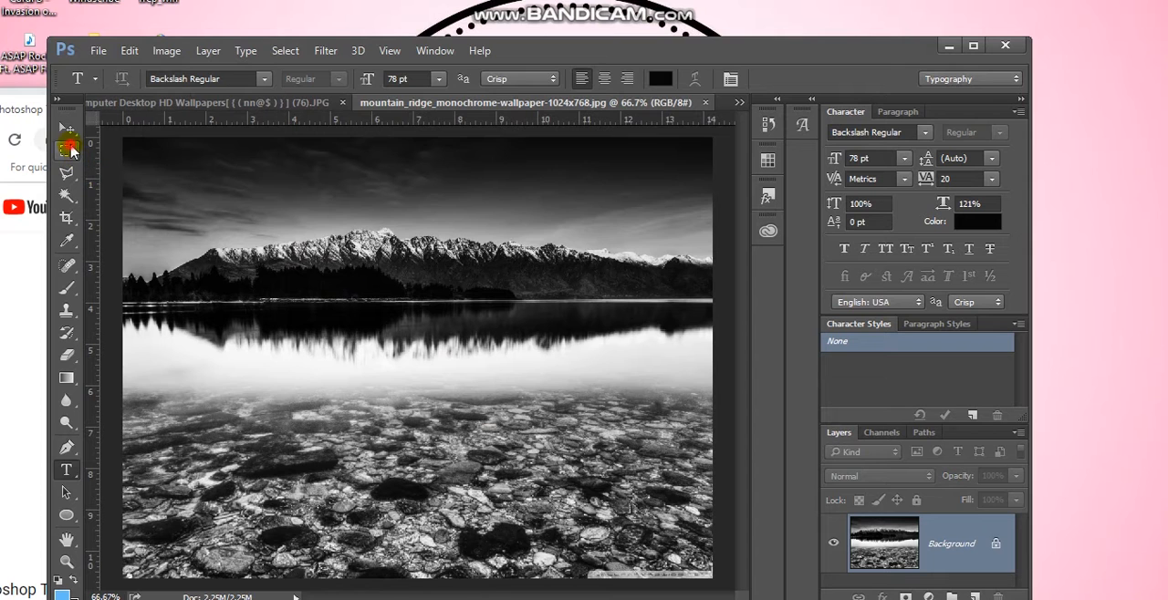
Try to move the mountain image's Background layer with the Move tool
{"action": "left_click", "coordinate": [72, 151]}
{"action": "left_click", "coordinate": [67, 129]}
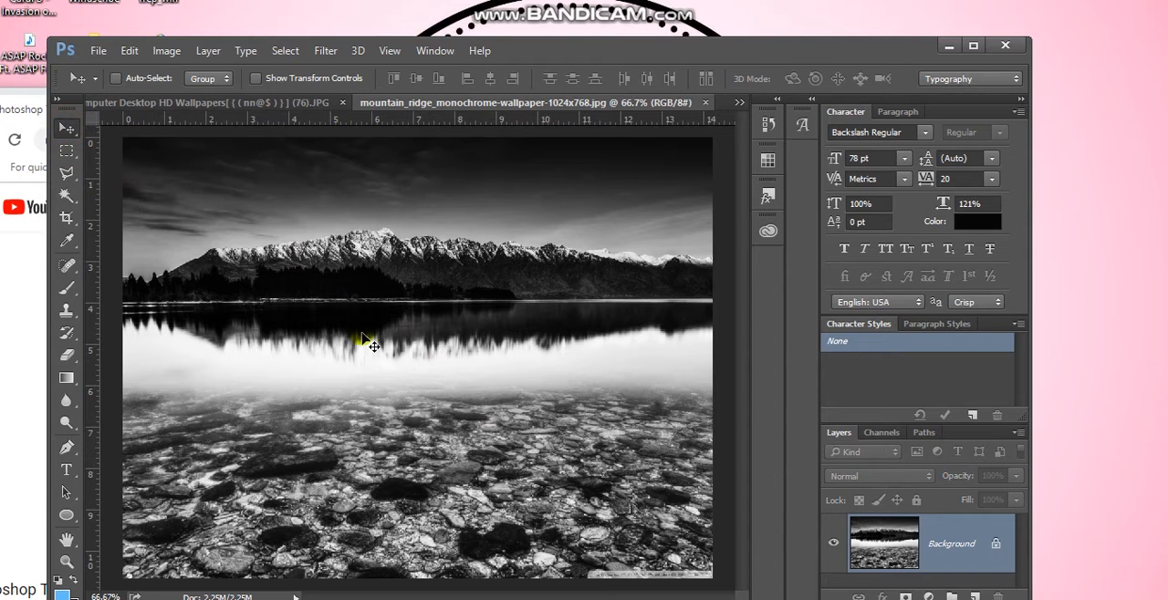
{"action": "left_click_drag", "start_coordinate": [206, 106], "coordinate": [439, 89]}
{"action": "left_click_drag", "start_coordinate": [228, 139], "coordinate": [277, 196]}
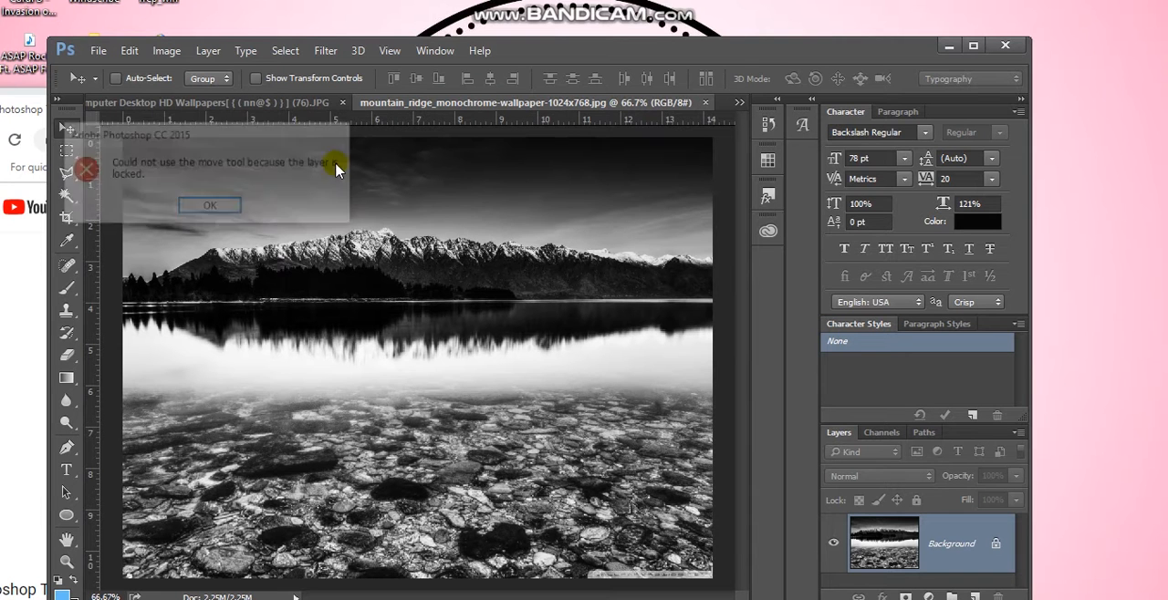
{"action": "left_click", "coordinate": [206, 205]}
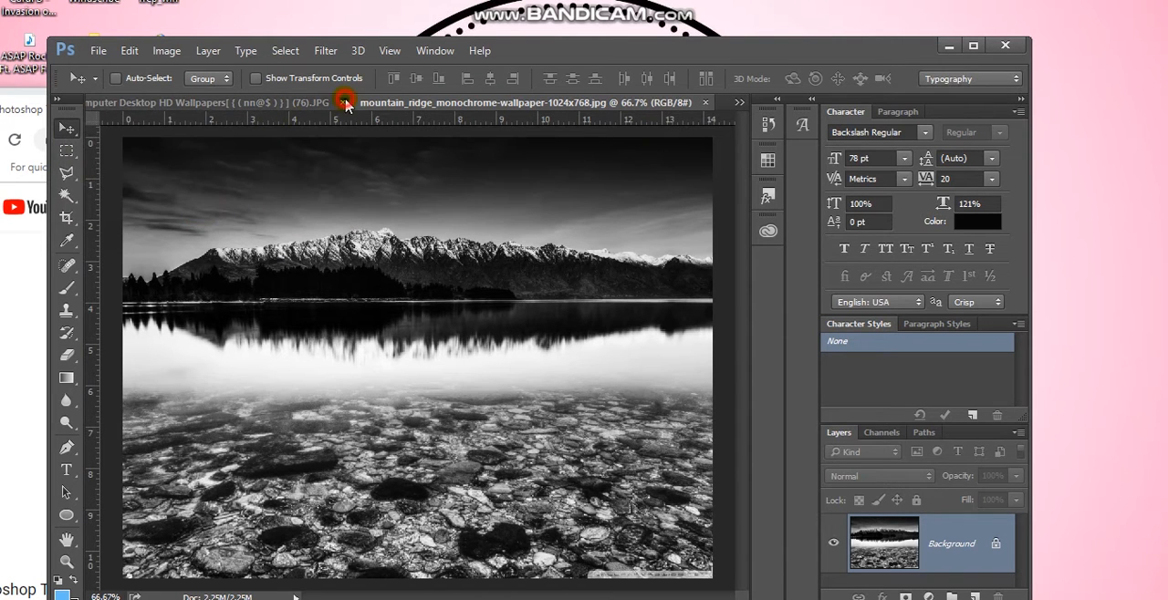
Close the Computer Desktop HD Wallpapers (76) document without saving and copy the mountain image into the Untitled-2 logo document
{"action": "left_click", "coordinate": [344, 102]}
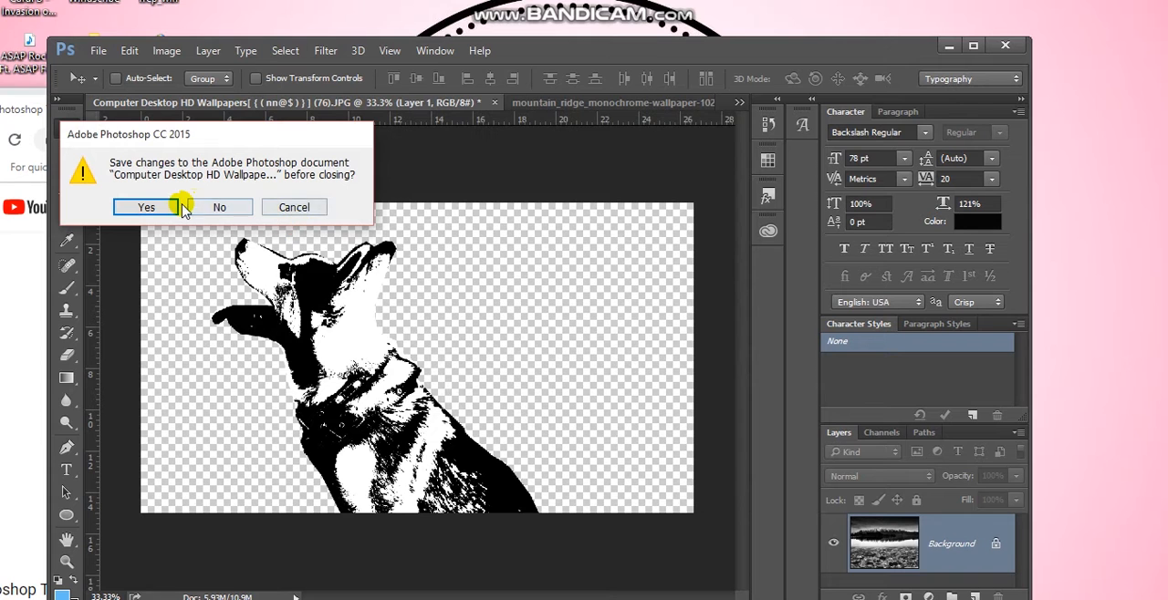
{"action": "left_click", "coordinate": [213, 207]}
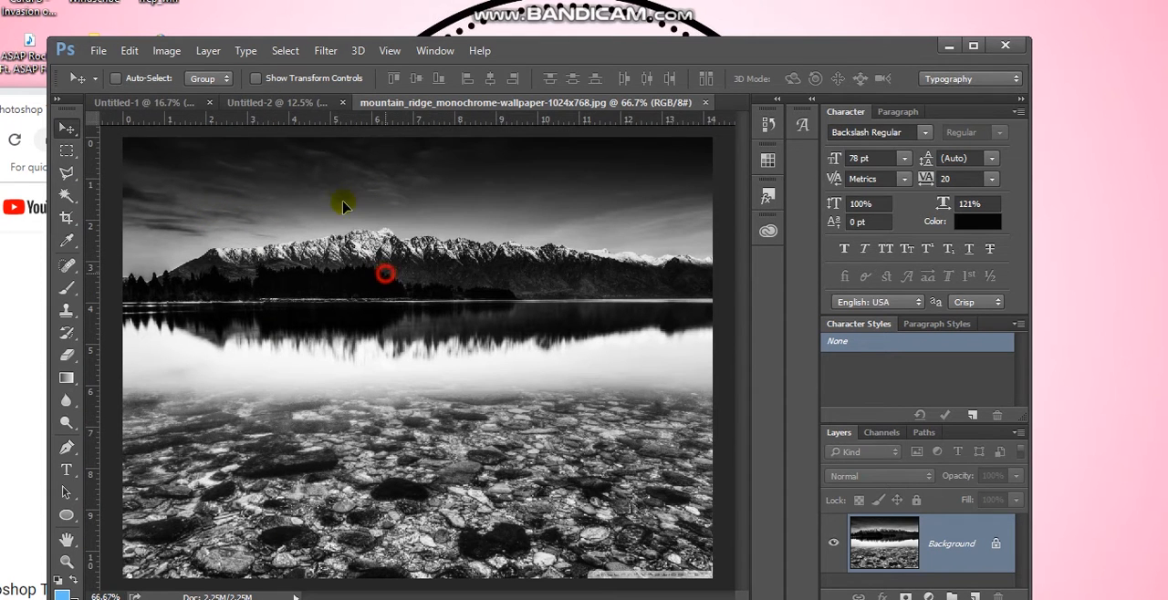
{"action": "left_click", "coordinate": [301, 104]}
{"action": "left_click_drag", "start_coordinate": [382, 351], "coordinate": [362, 328]}
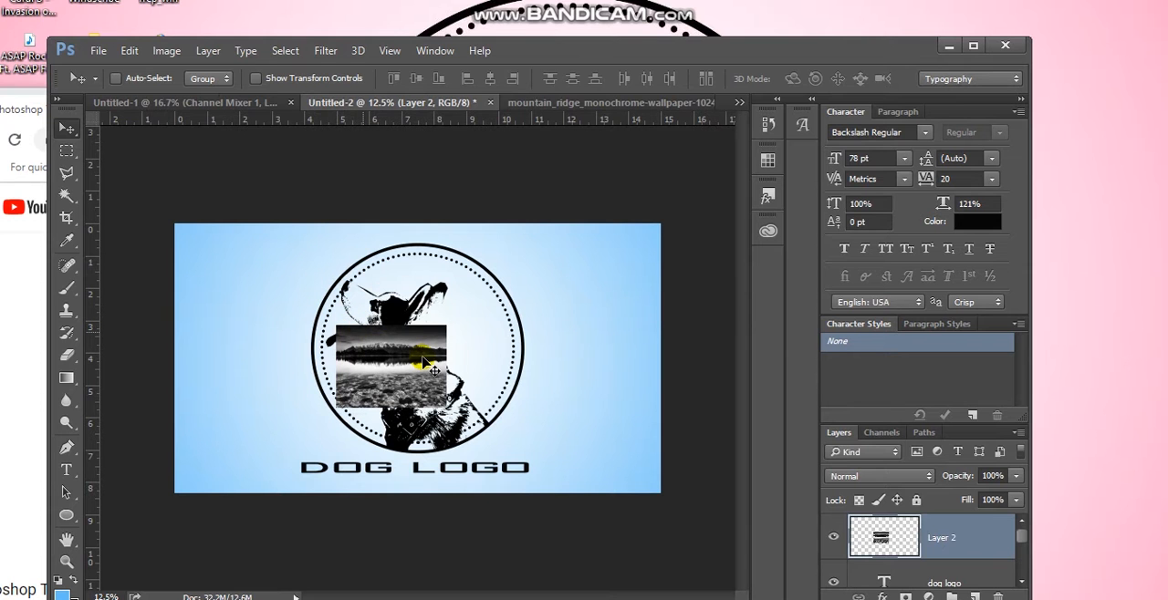
Free-transform the mountain layer to 312.30% width, stretching it from the canvas's upper edge to beyond its lower edge so it covers the badge
{"action": "key", "text": "ctrl+t"}
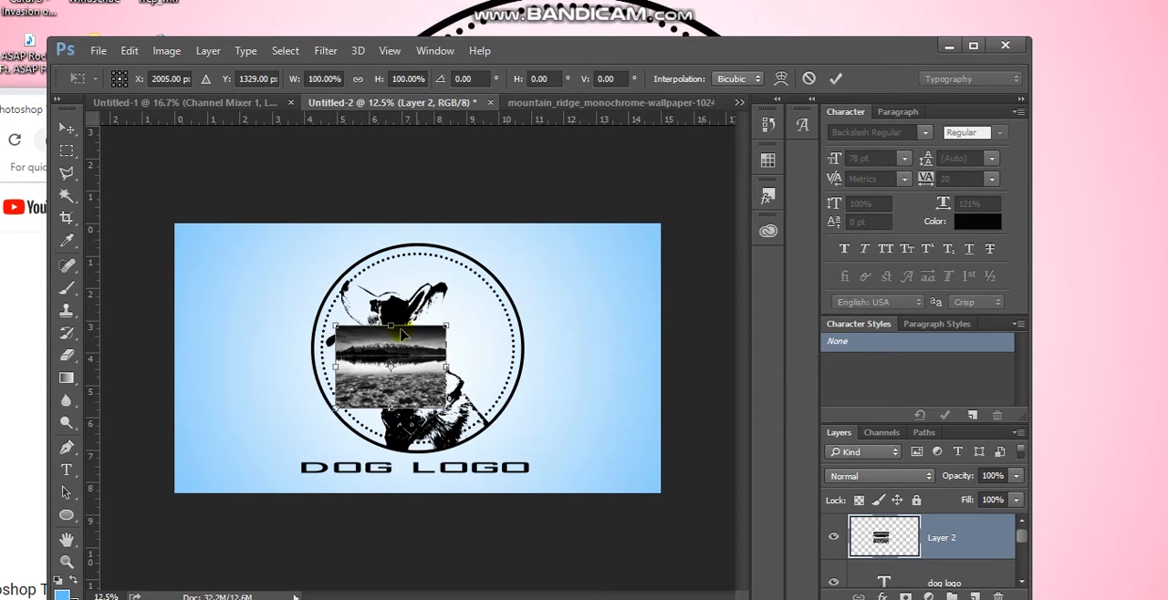
{"action": "left_click_drag", "start_coordinate": [388, 324], "coordinate": [384, 222]}
{"action": "left_click_drag", "start_coordinate": [391, 405], "coordinate": [391, 492]}
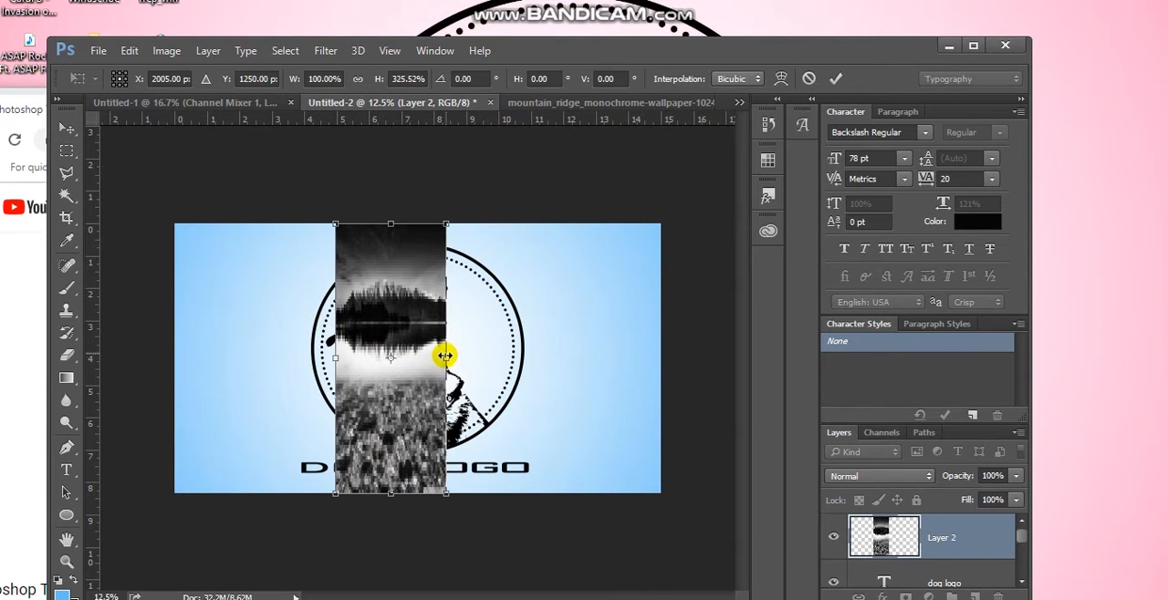
{"action": "left_click_drag", "start_coordinate": [446, 358], "coordinate": [585, 357]}
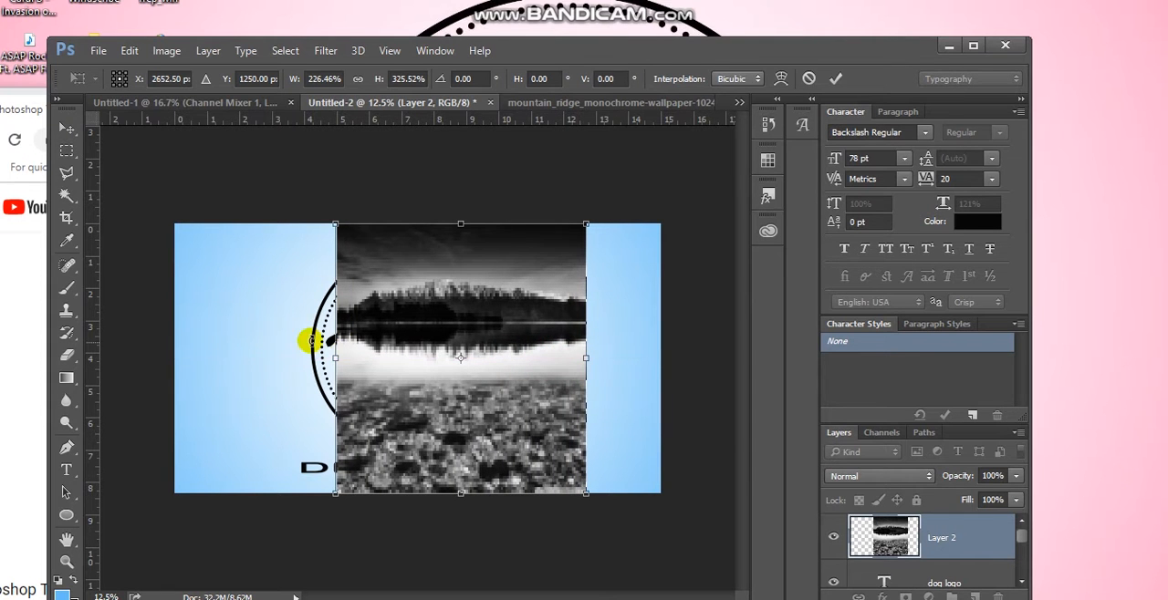
{"action": "left_click_drag", "start_coordinate": [326, 357], "coordinate": [247, 362]}
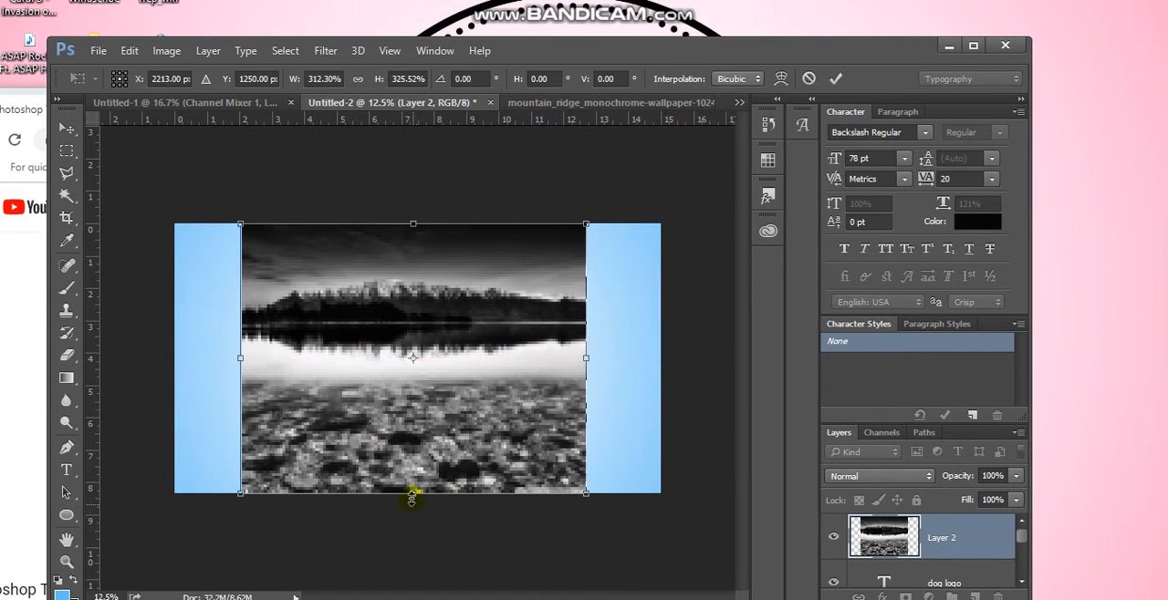
{"action": "left_click_drag", "start_coordinate": [413, 494], "coordinate": [400, 599]}
{"action": "left_click_drag", "start_coordinate": [419, 365], "coordinate": [421, 396]}
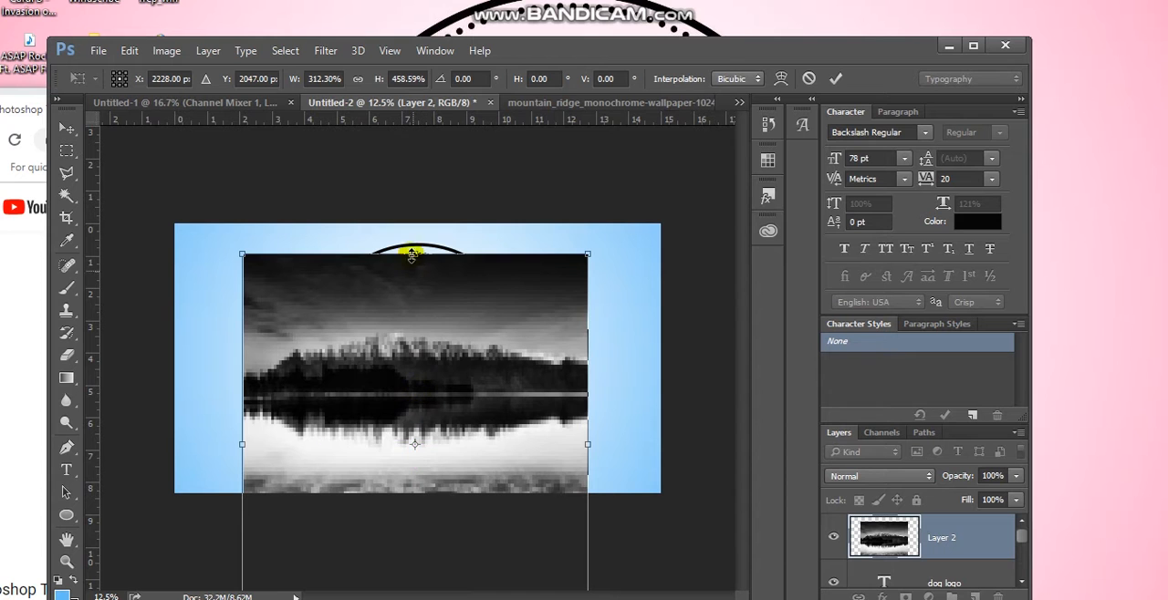
{"action": "left_click_drag", "start_coordinate": [413, 250], "coordinate": [411, 224]}
{"action": "key", "text": "Return"}
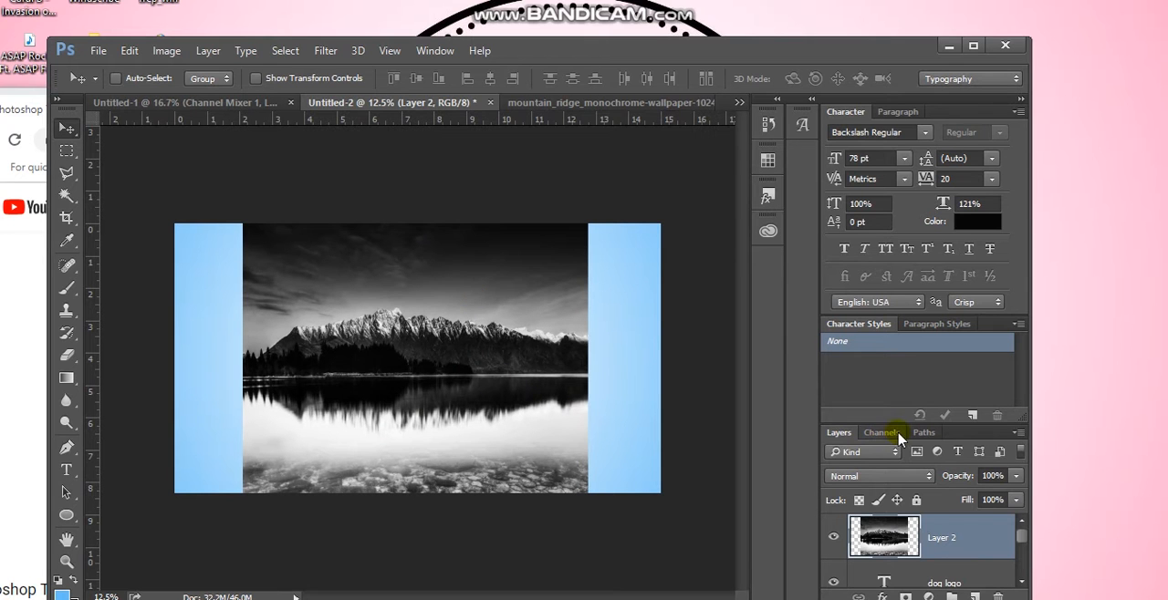
Place the mountain layer between the dog logo text and Group 1, clip it to the group, and add a layer mask
{"action": "mouse_move", "coordinate": [943, 542]}
{"action": "left_mouse_down"}
{"action": "mouse_move", "coordinate": [943, 587]}
{"action": "mouse_move", "coordinate": [944, 522]}
{"action": "left_mouse_up"}
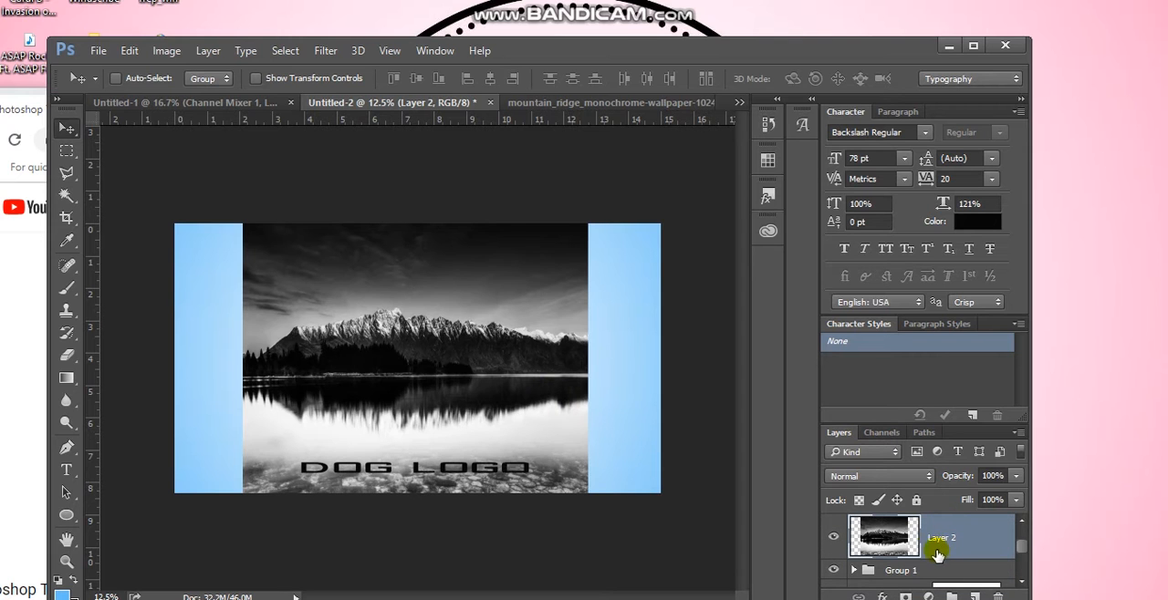
{"action": "right_click", "coordinate": [953, 543]}
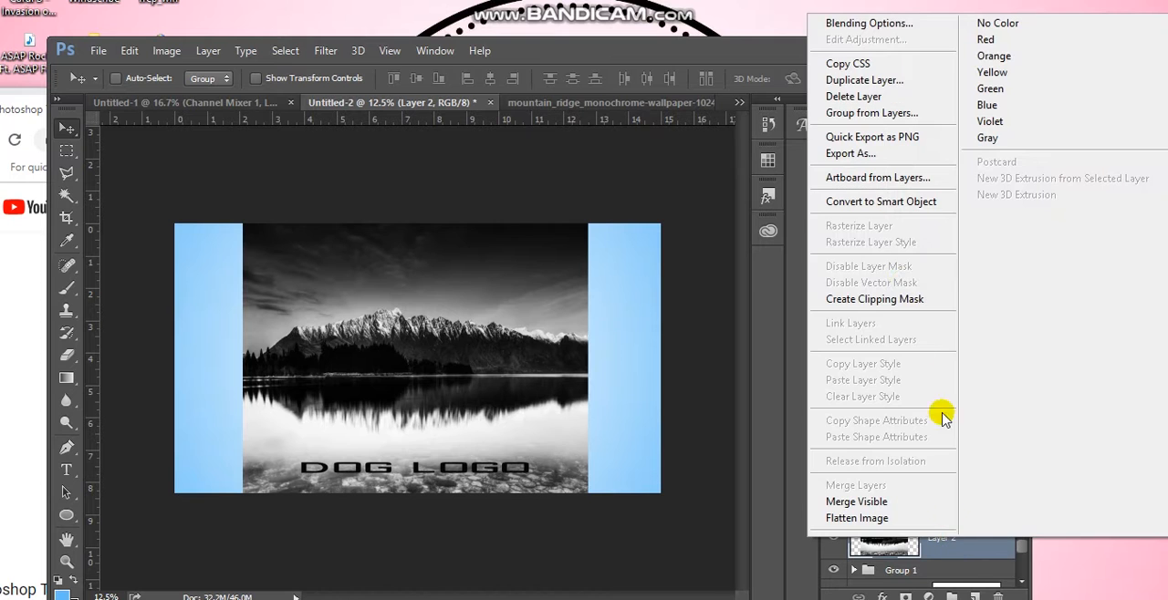
{"action": "left_click", "coordinate": [904, 303]}
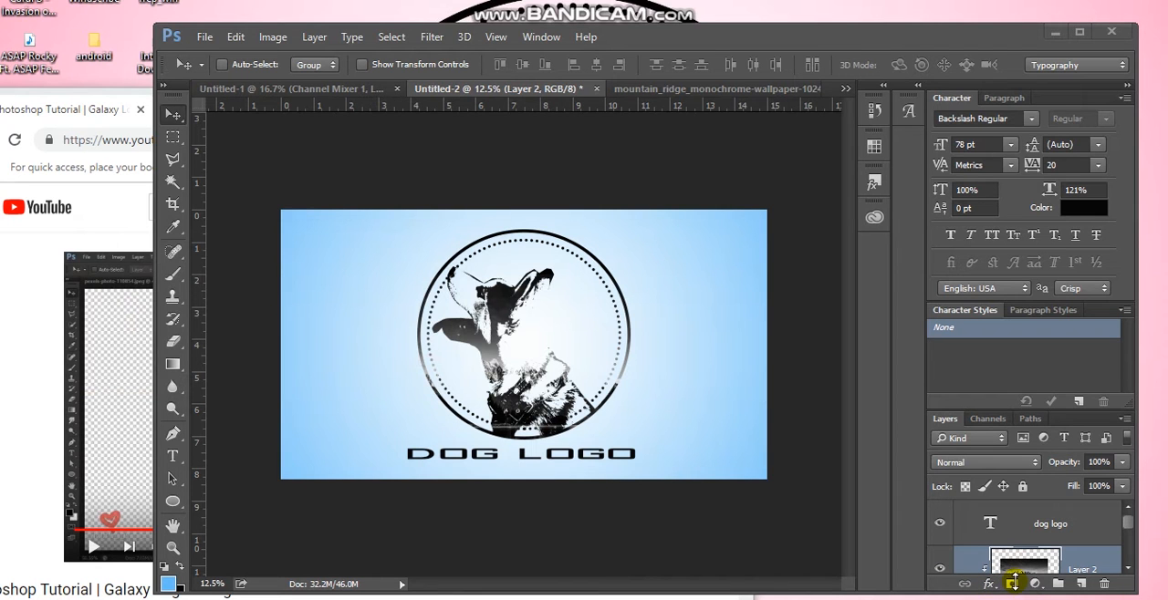
{"action": "left_click", "coordinate": [1010, 584]}
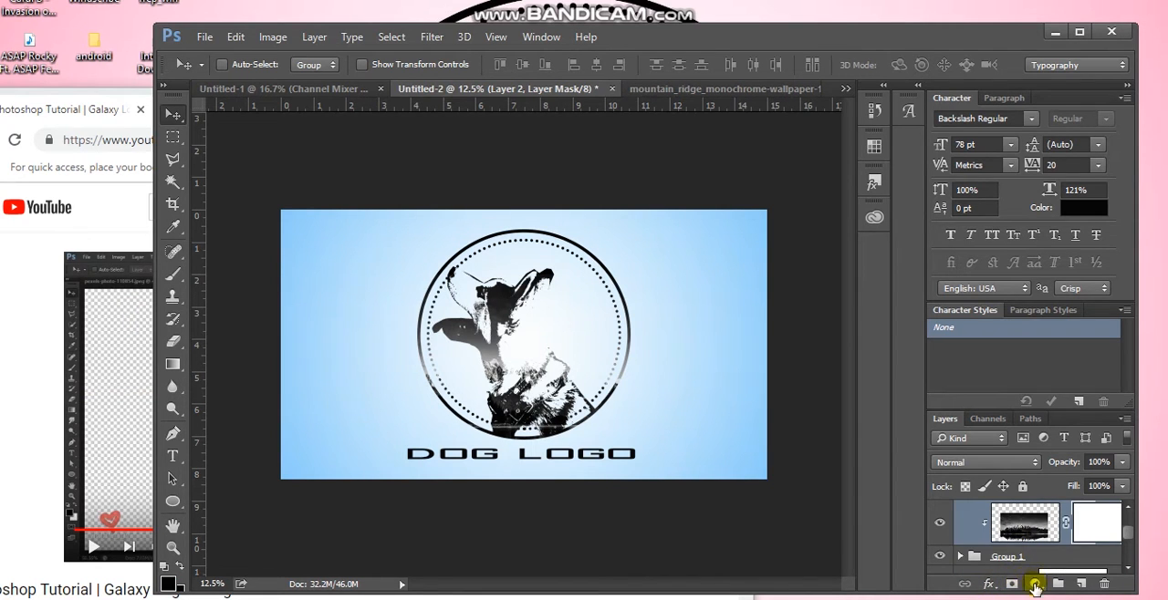
Add a Channel Mixer adjustment layer above the mountain layer with the Red output channel set to Red +184% and Green +97%
{"action": "left_click", "coordinate": [1036, 584]}
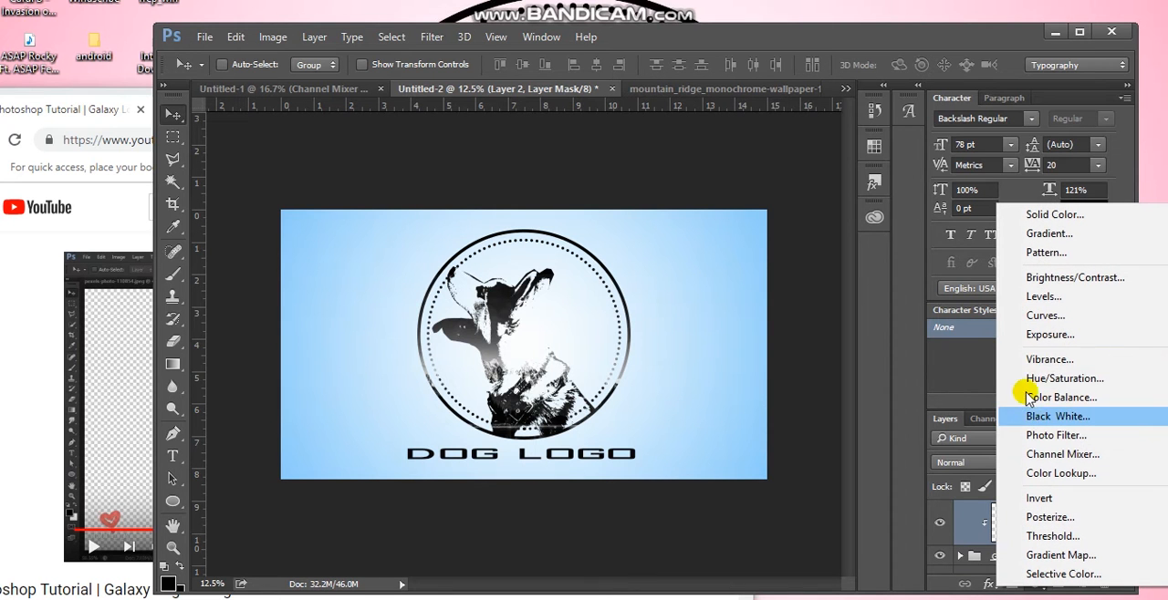
{"action": "left_click", "coordinate": [1034, 458]}
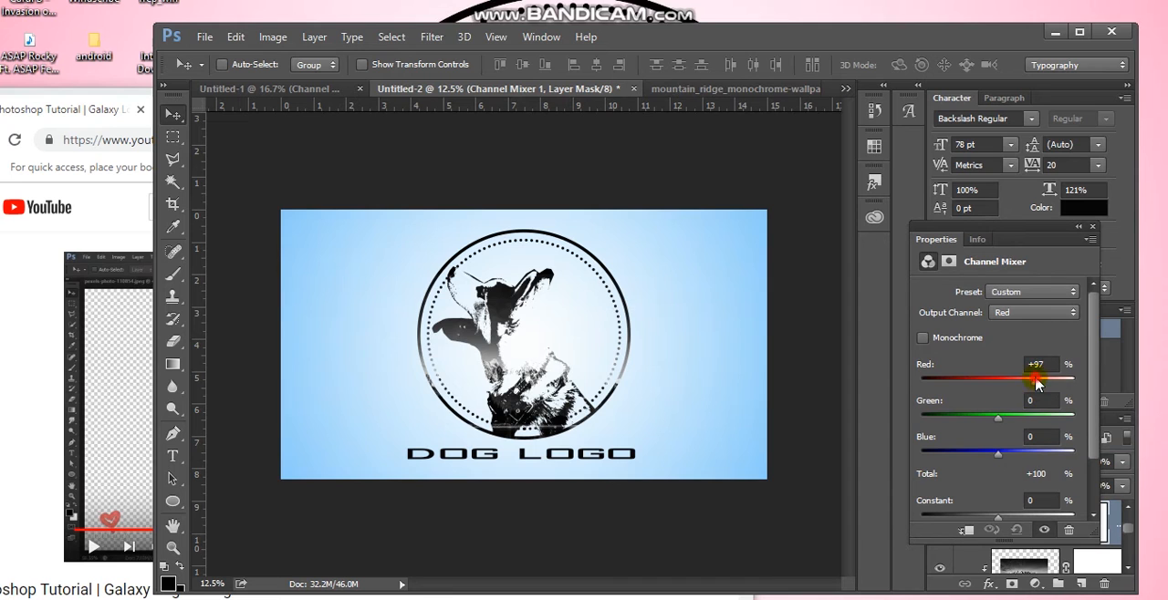
{"action": "left_click", "coordinate": [1068, 381]}
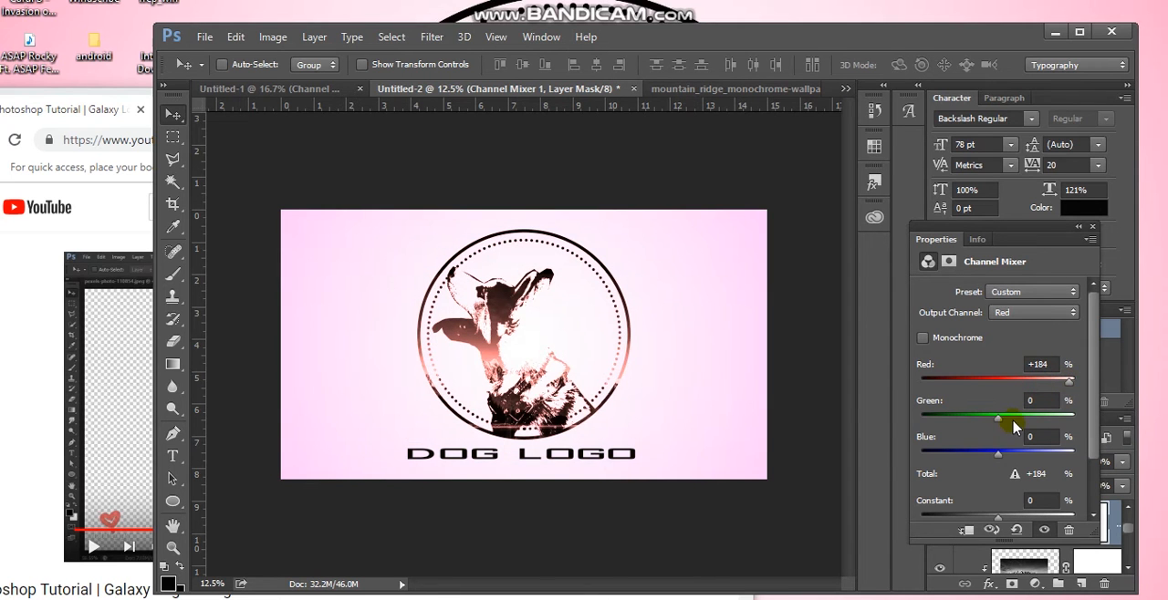
{"action": "left_click_drag", "start_coordinate": [1020, 423], "coordinate": [1062, 427]}
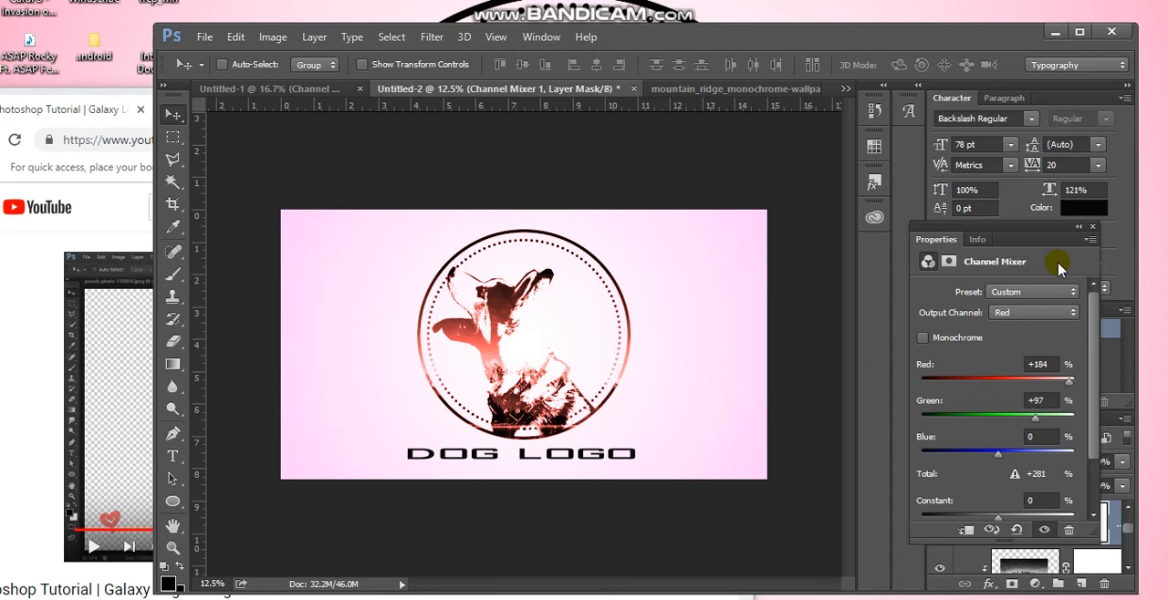
{"action": "left_click", "coordinate": [1093, 228]}
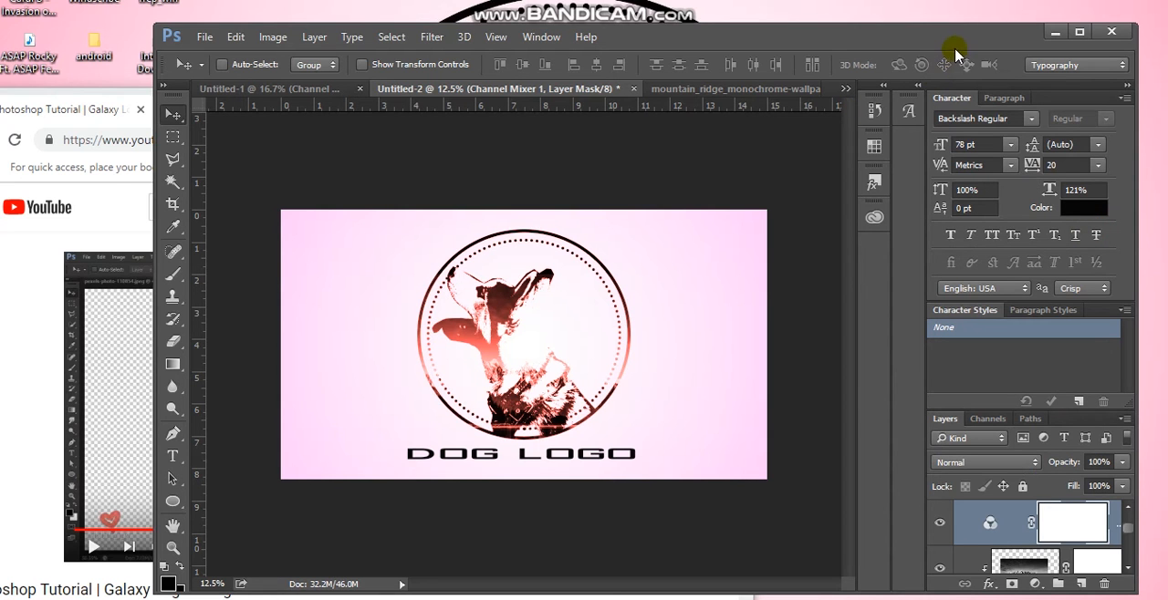
{"action": "left_click_drag", "start_coordinate": [969, 43], "coordinate": [839, 33]}
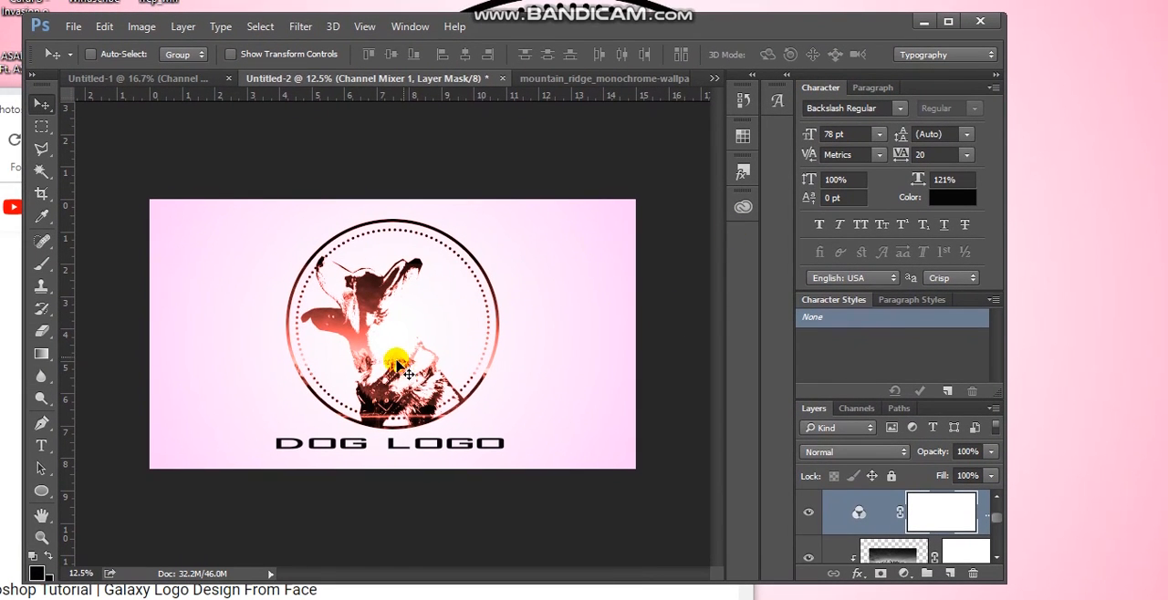